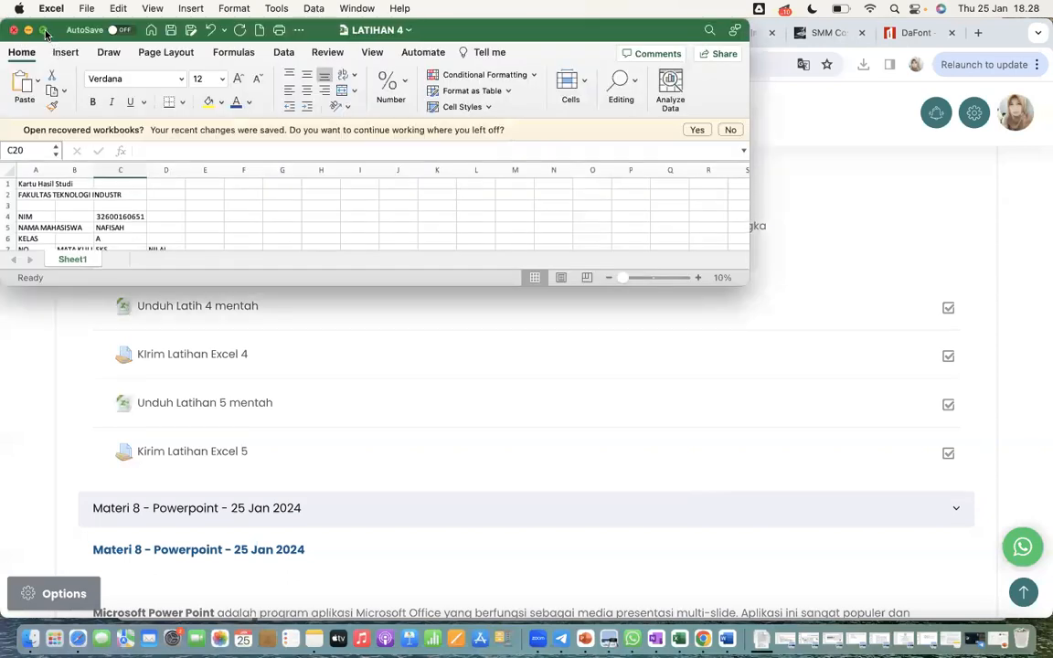
Close the LATIHAN 4 workbook
left_click(44, 31)
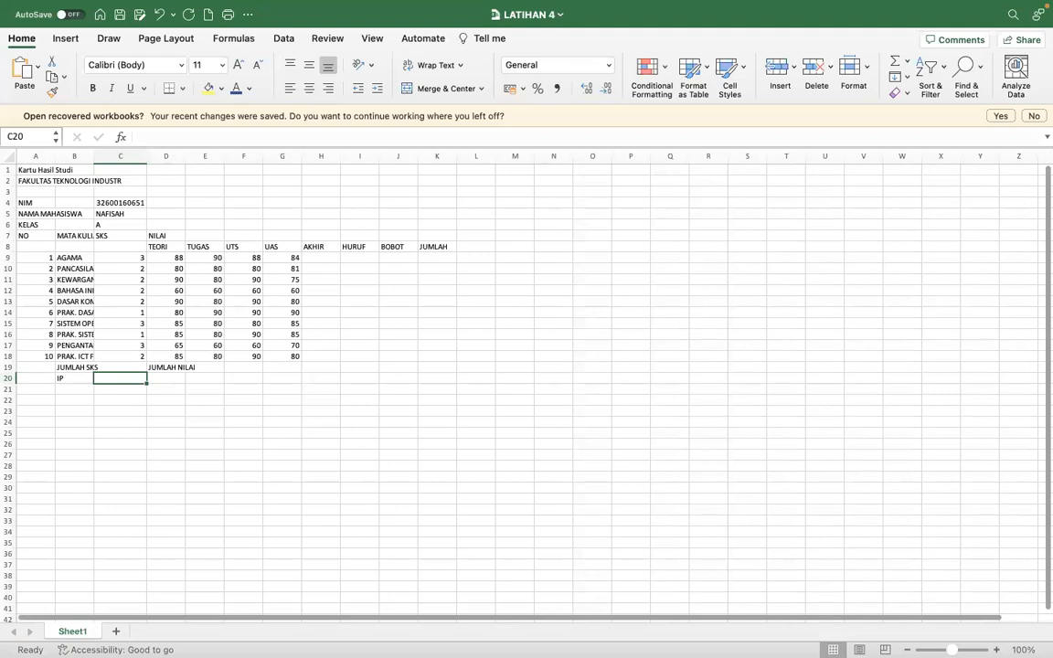
left_click(996, 650)
left_click(996, 649)
left_click(995, 649)
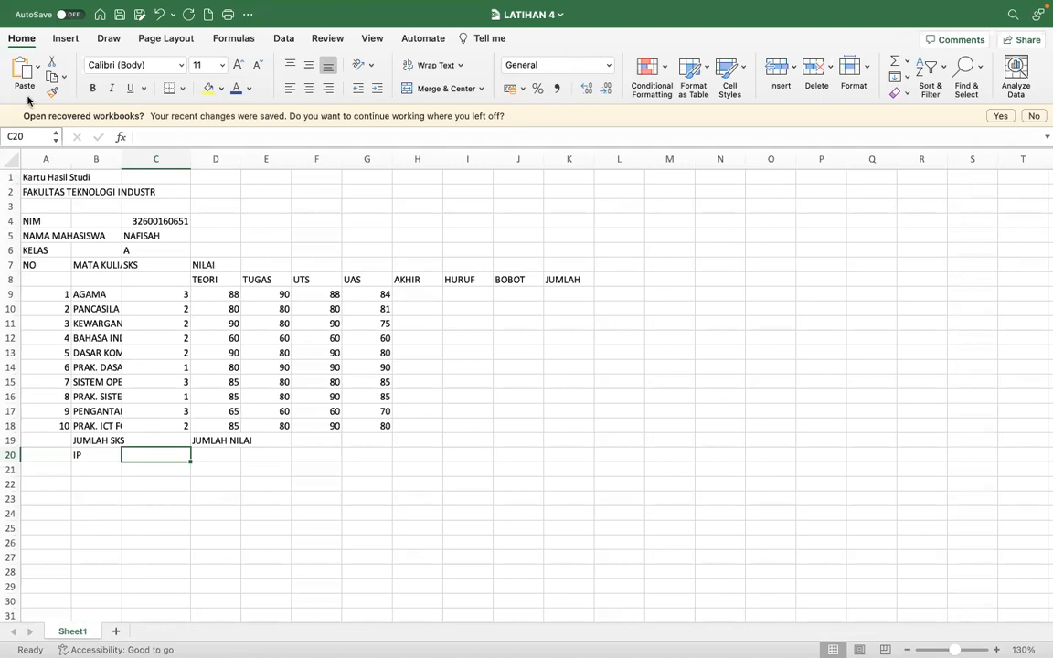
mouse_move(18, 5)
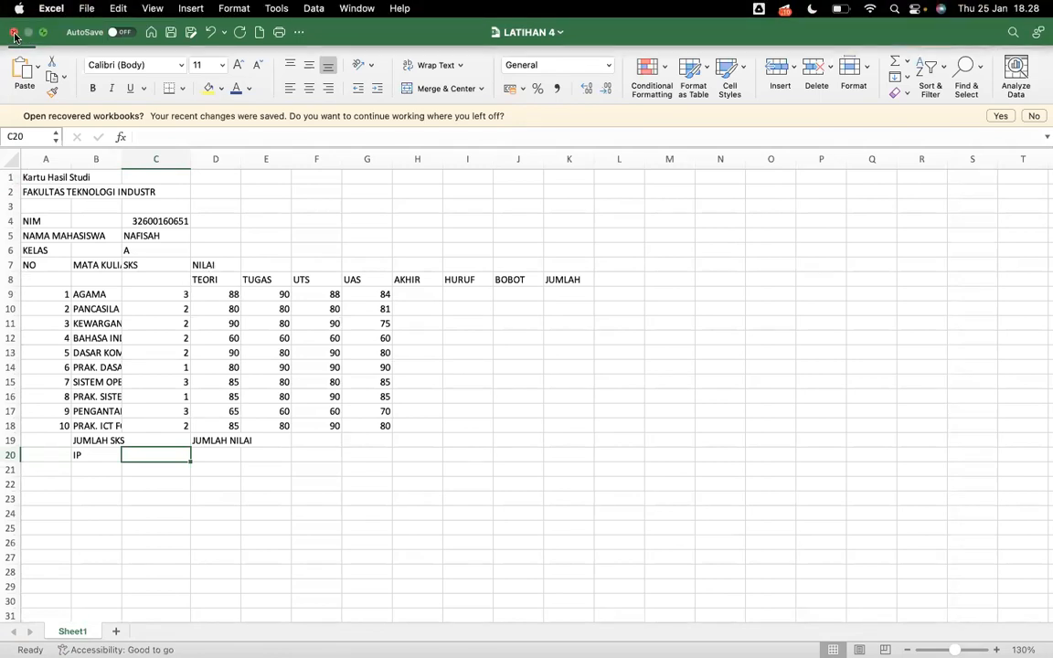
left_click(14, 36)
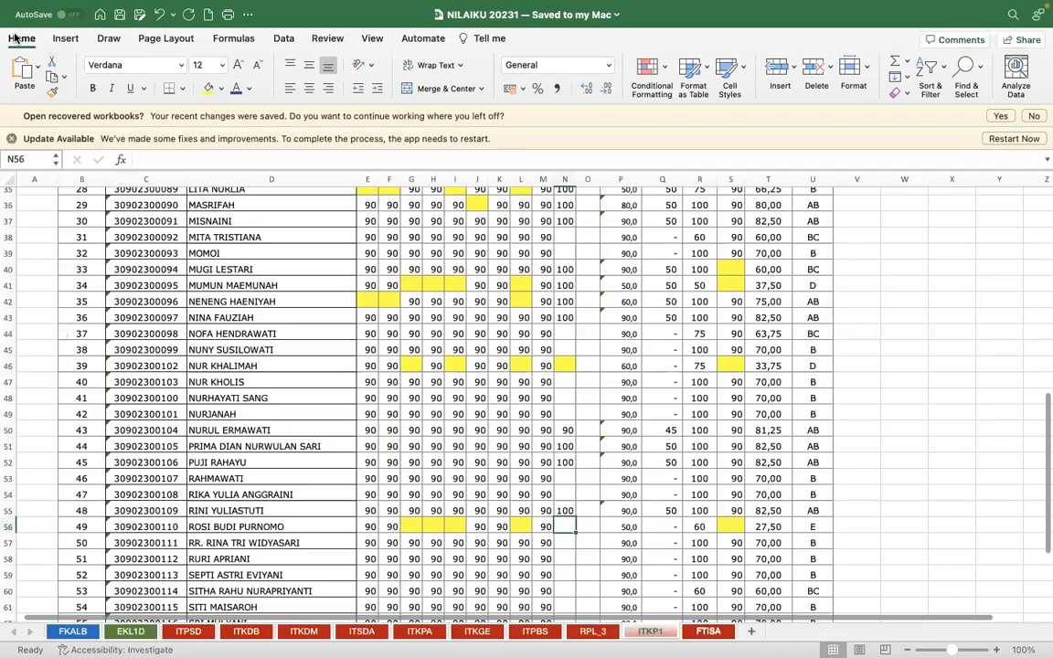
Switch to the course page in Chrome and open the downloaded Latihan-5 workbook
key("ctrl+Right")
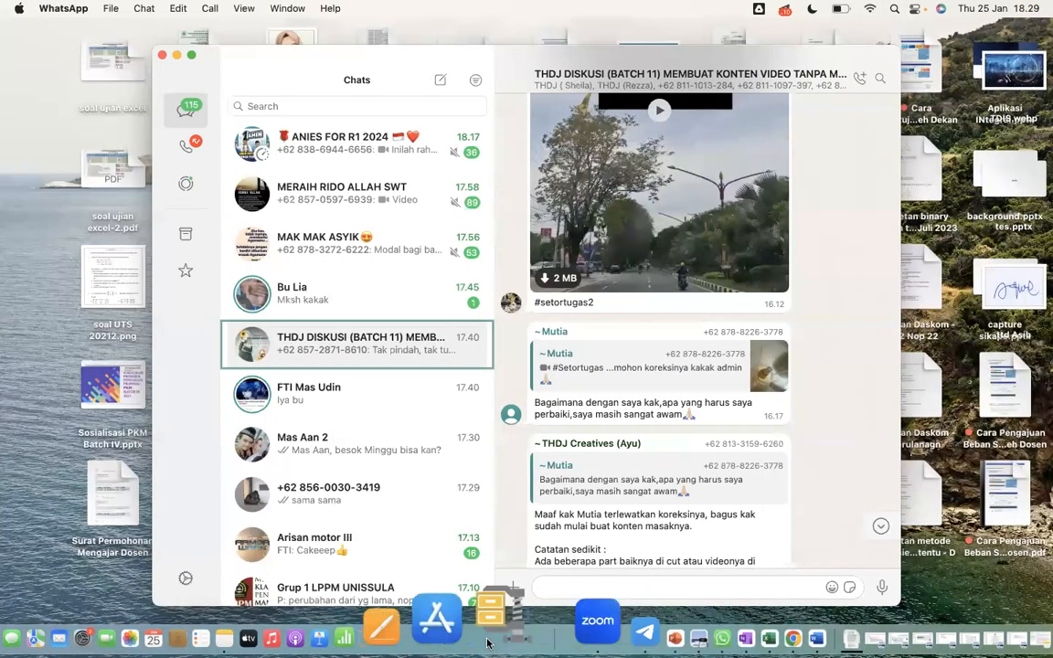
key("ctrl+Right")
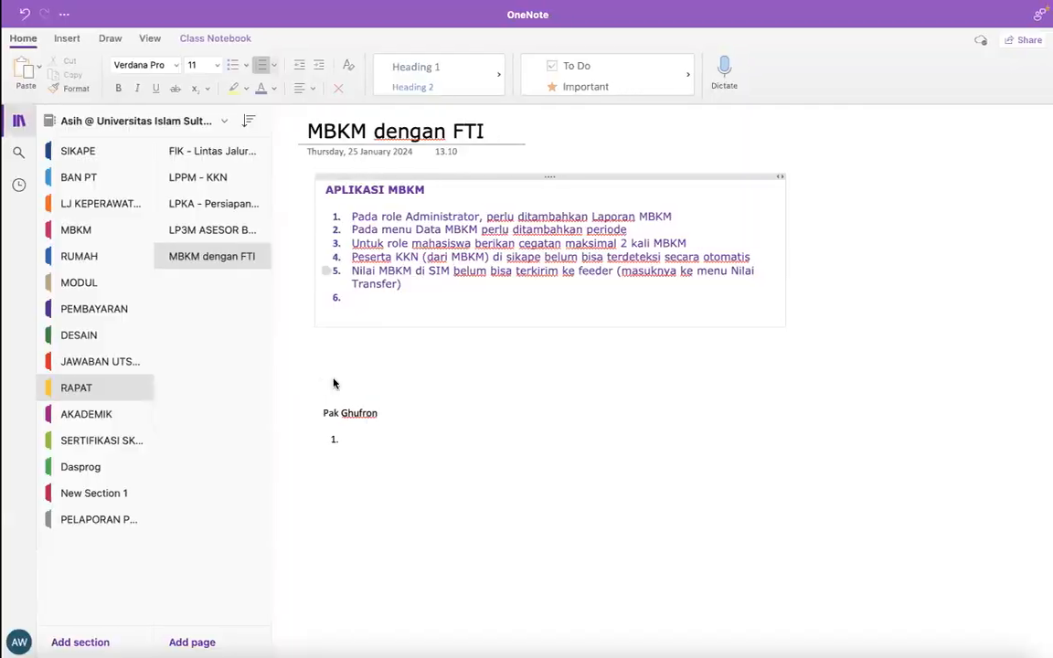
key("ctrl+Left")
key("ctrl+Left")
key("ctrl+Left")
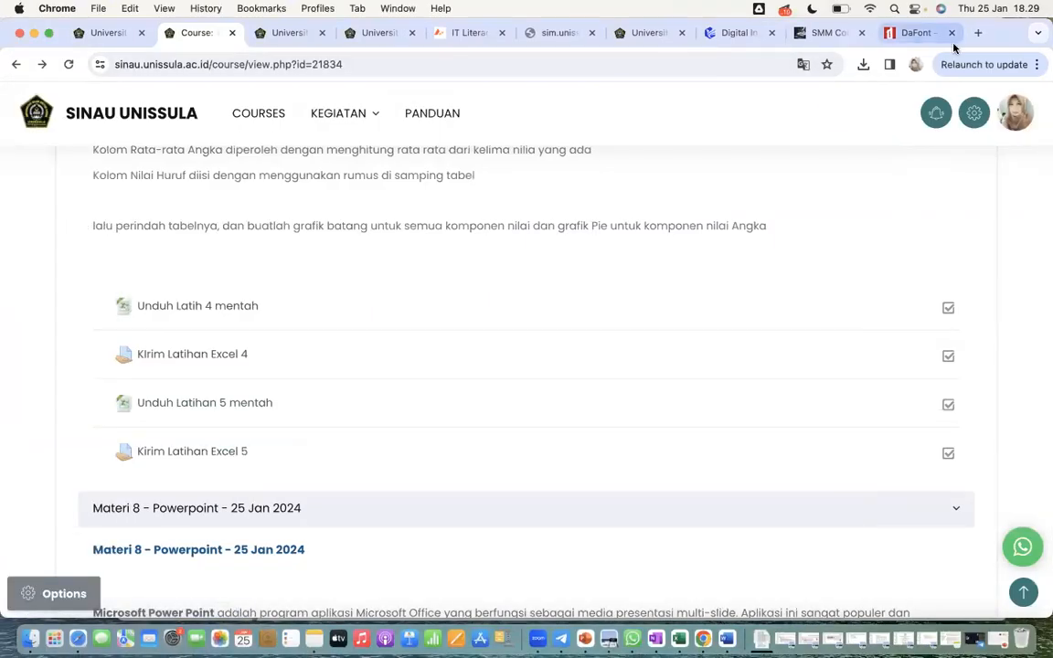
left_click(863, 64)
left_click(687, 136)
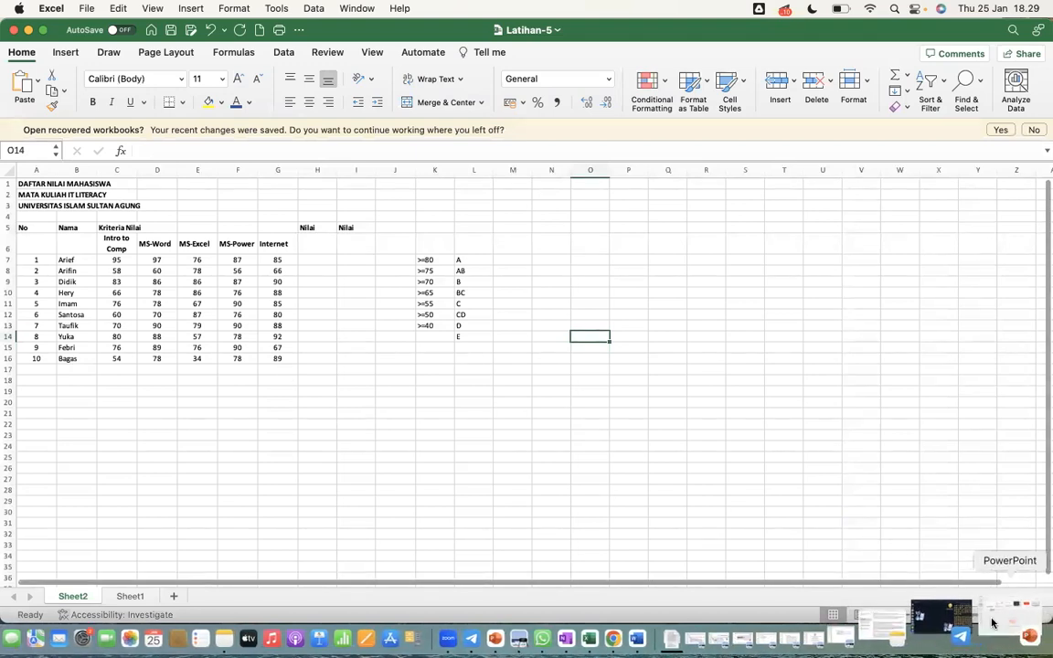
left_click(994, 620)
left_click(994, 620)
left_click(994, 620)
left_click(994, 621)
left_click(994, 621)
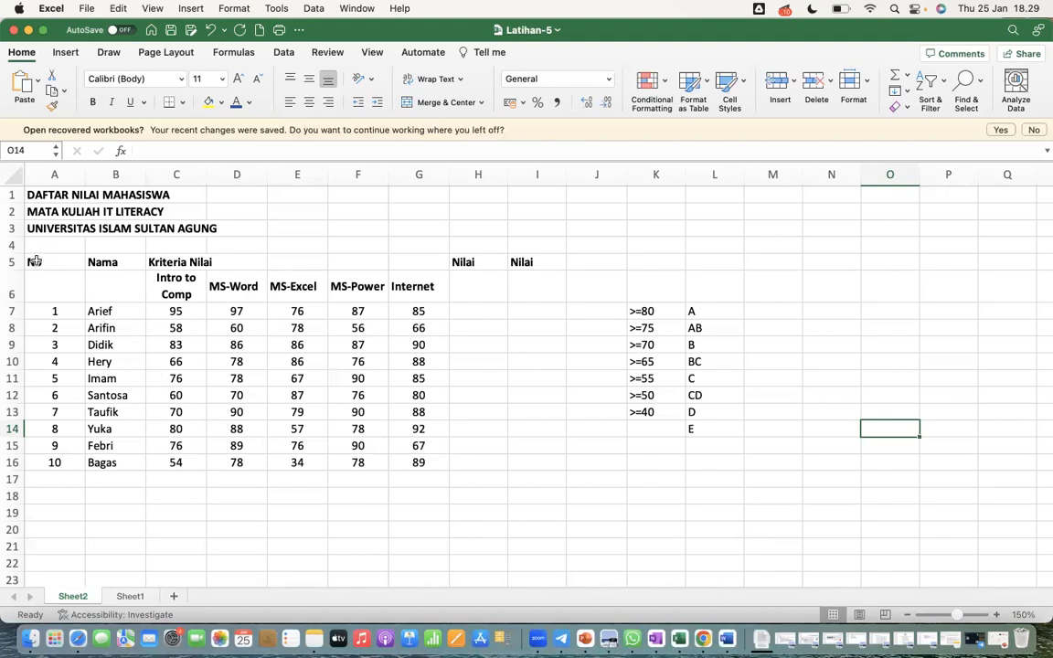
Apply all borders to the grade table, from the No heading through the last row of the second Nilai column (A5:I16)
left_click_drag(34, 261, 537, 460)
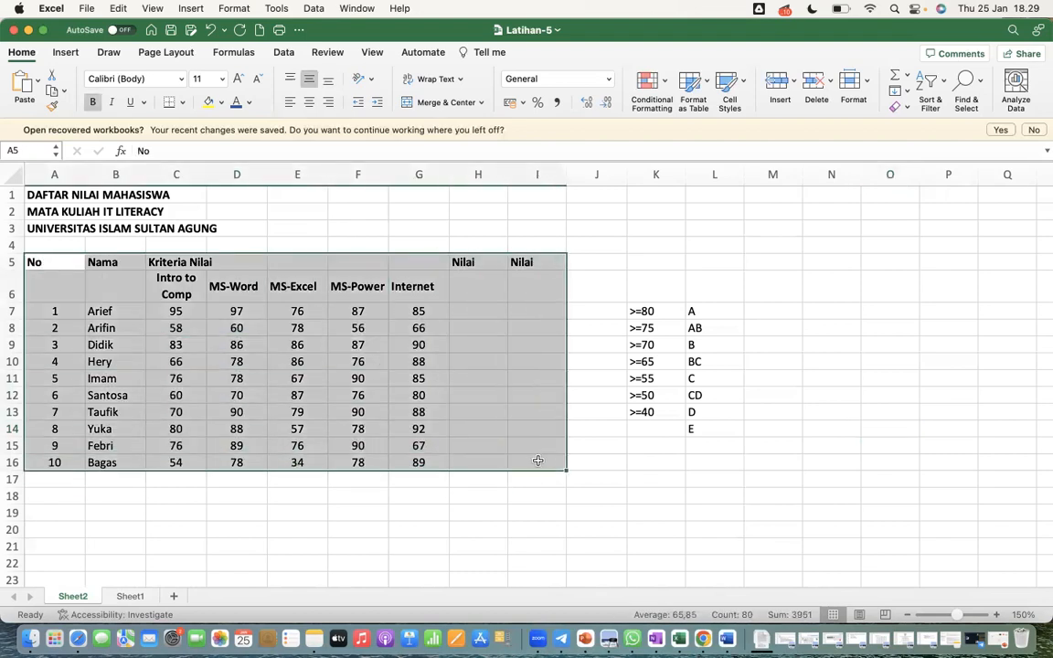
left_click(182, 102)
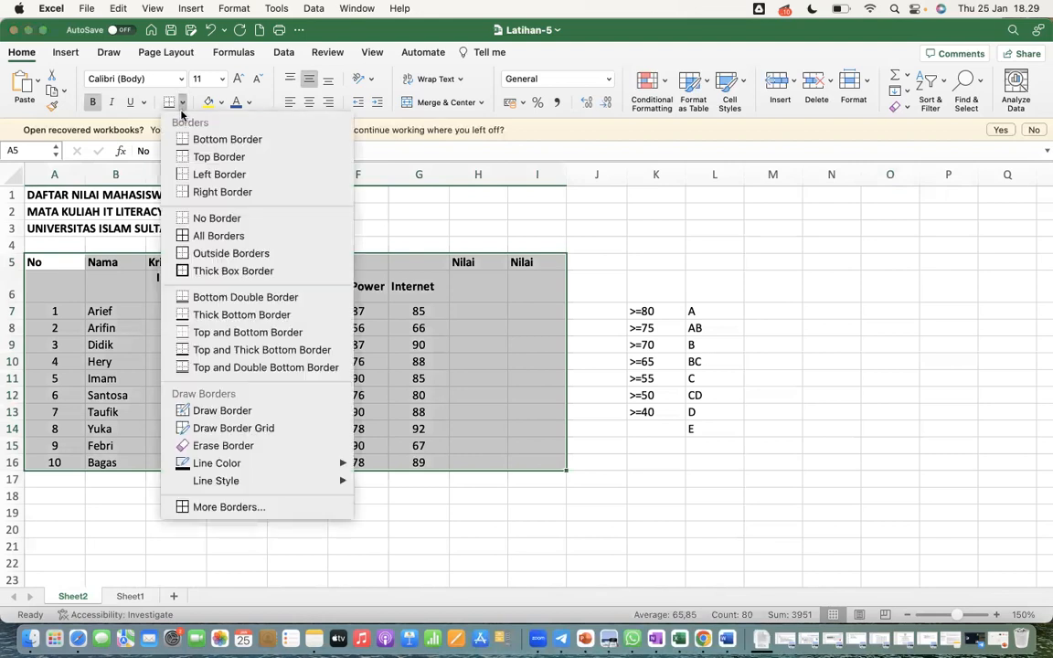
left_click(183, 237)
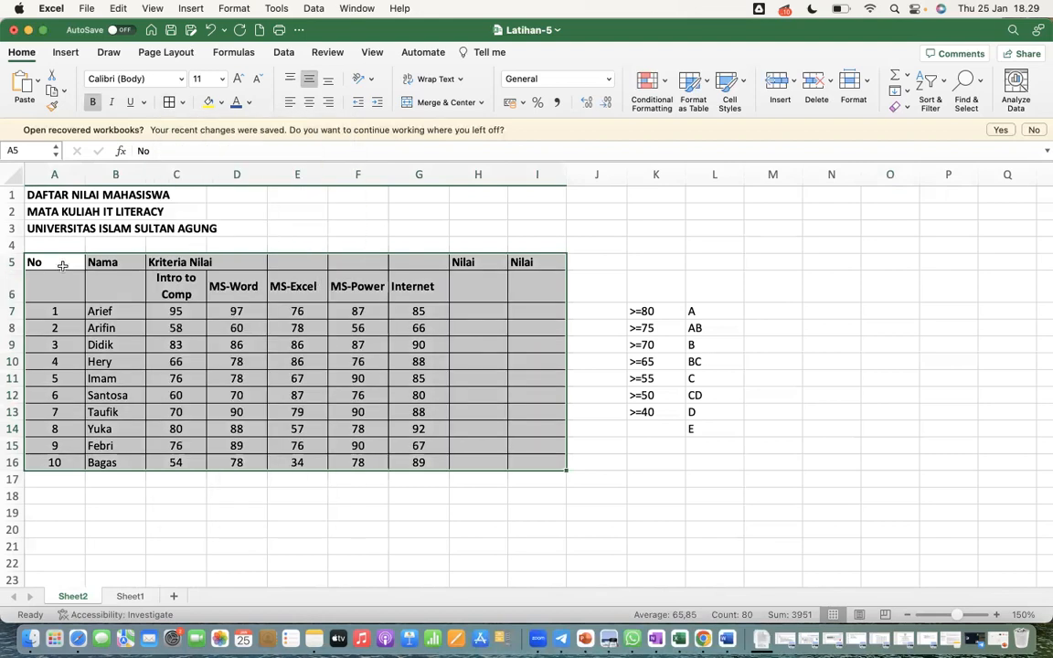
Insert an empty column before column A and make it narrow as a margin beside the table
left_click(47, 175)
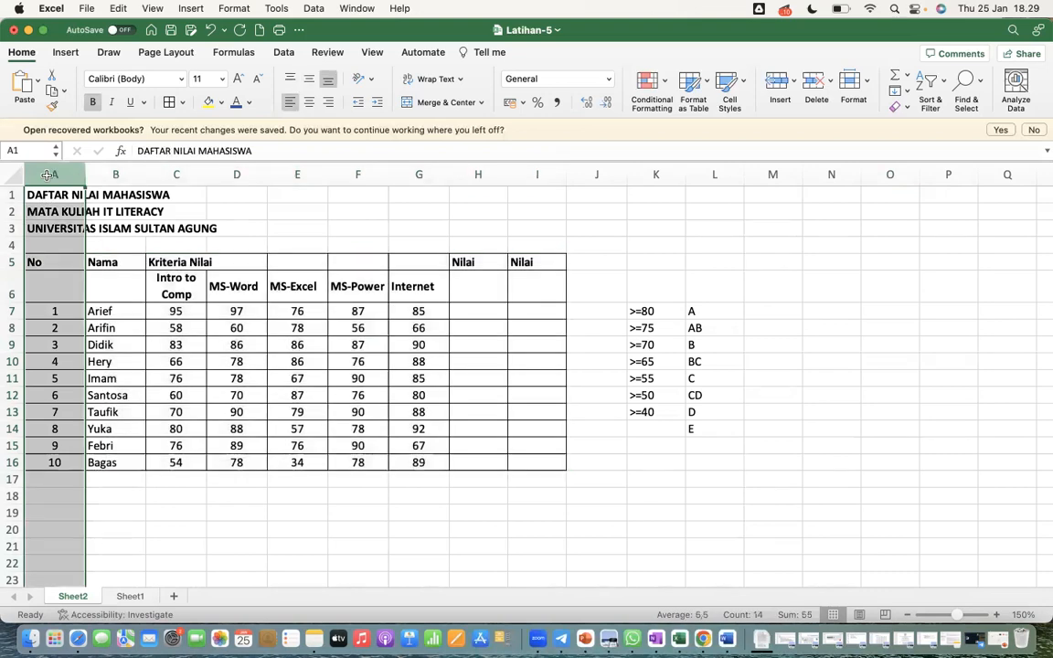
right_click(48, 175)
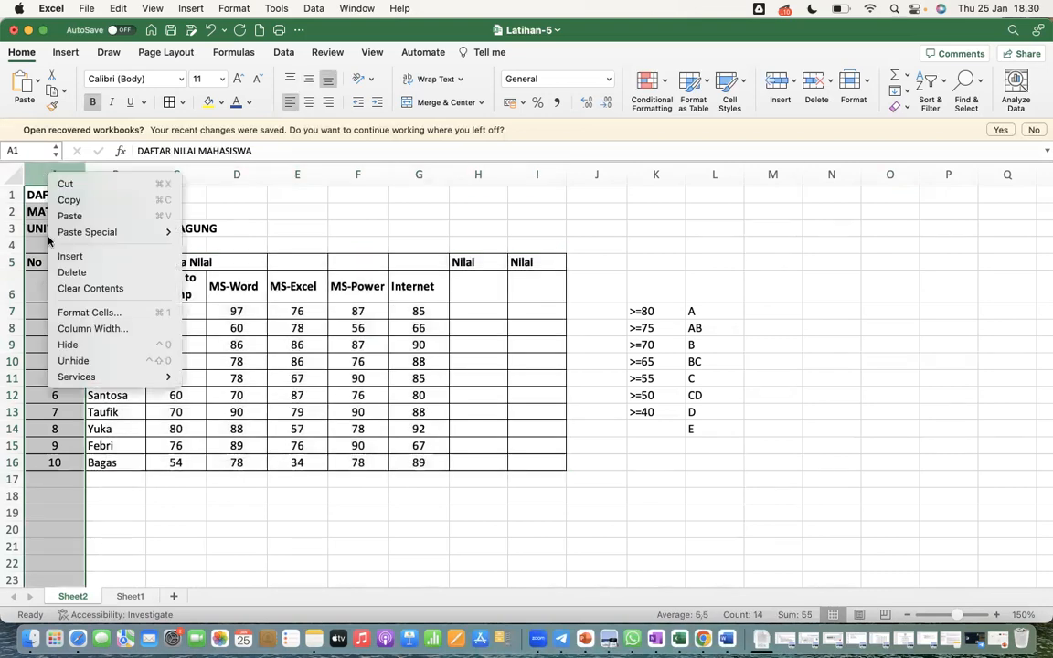
left_click(78, 255)
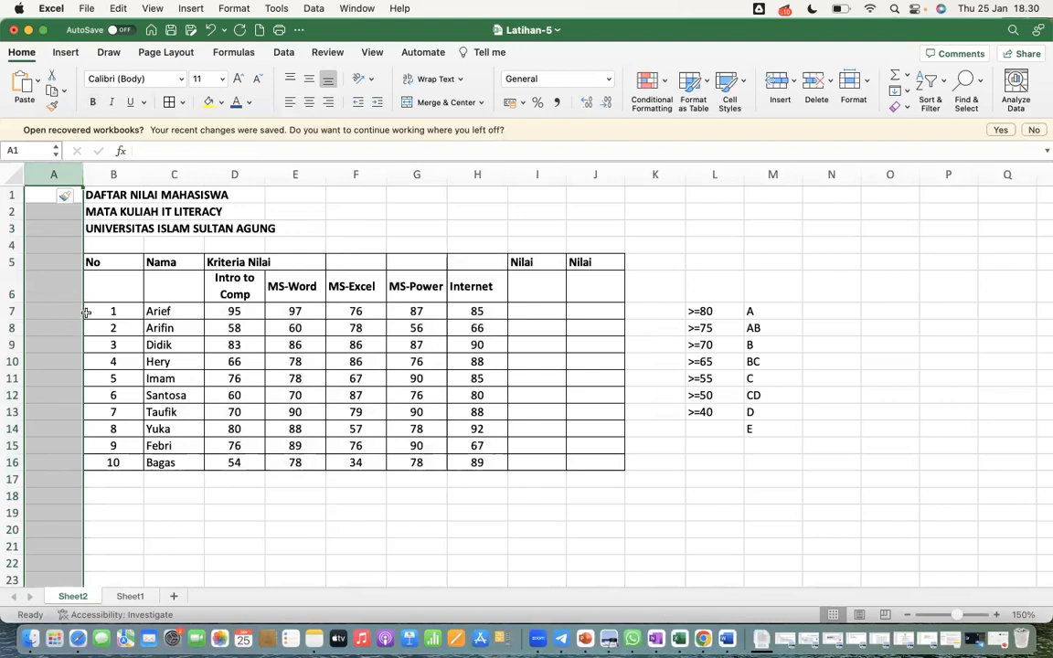
left_click_drag(83, 171, 46, 168)
left_click(137, 327)
Merge and center the No heading over B5:B6 and the Nama heading over C5:C6
left_click_drag(84, 261, 84, 274)
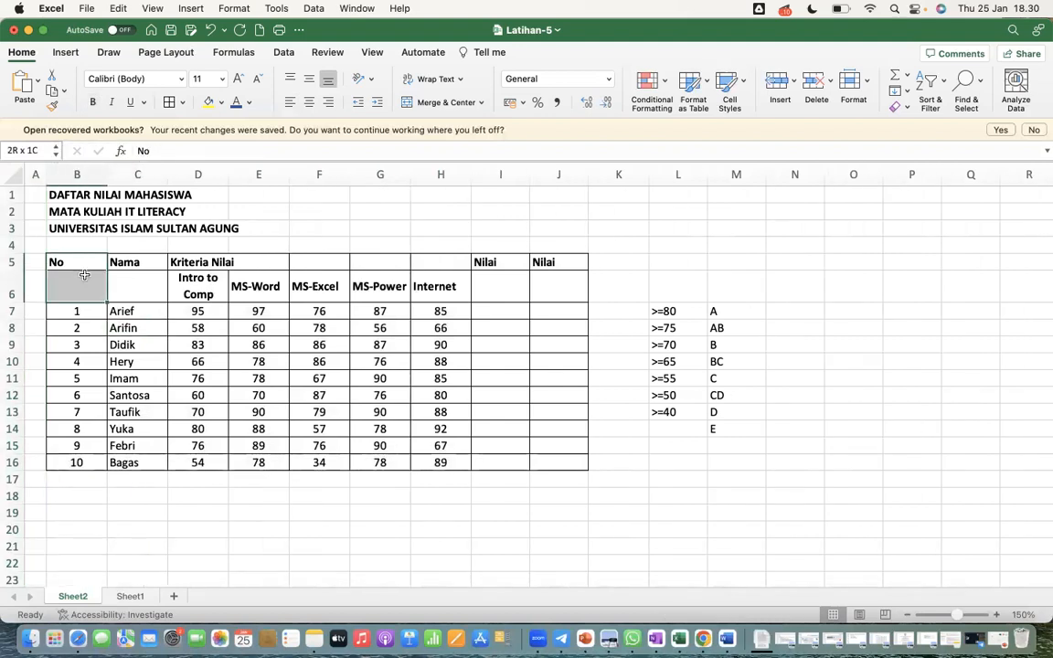
left_click(435, 103)
left_click_drag(137, 263, 137, 290)
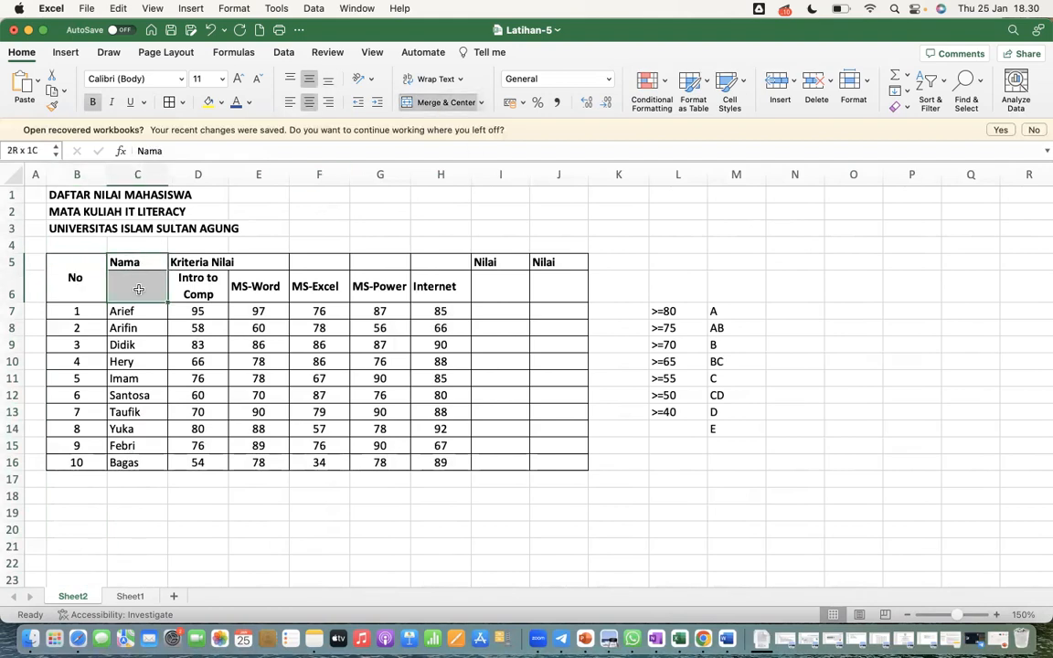
left_click(430, 103)
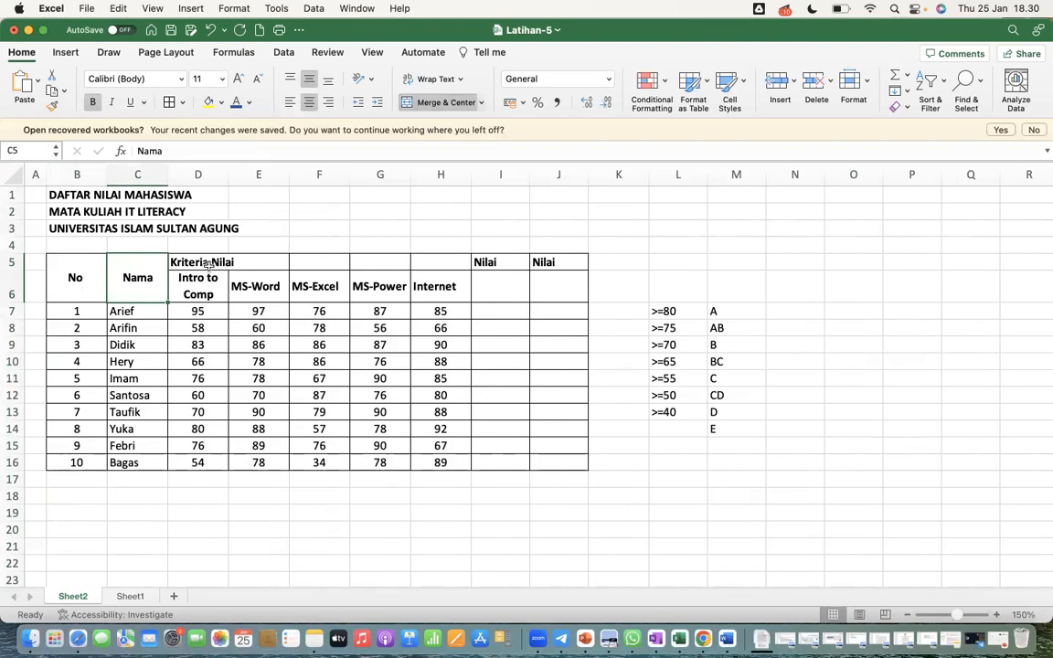
Merge and center the Kriteria Nilai heading across D5:H5
left_click(198, 263)
left_click_drag(197, 263, 327, 263)
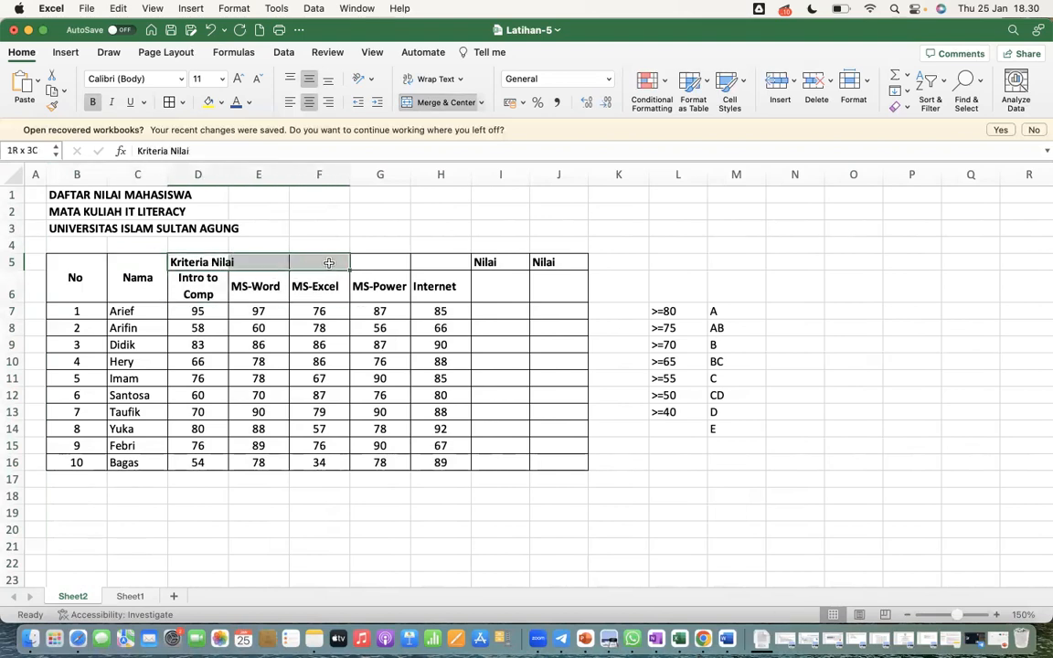
left_click_drag(330, 263, 435, 265)
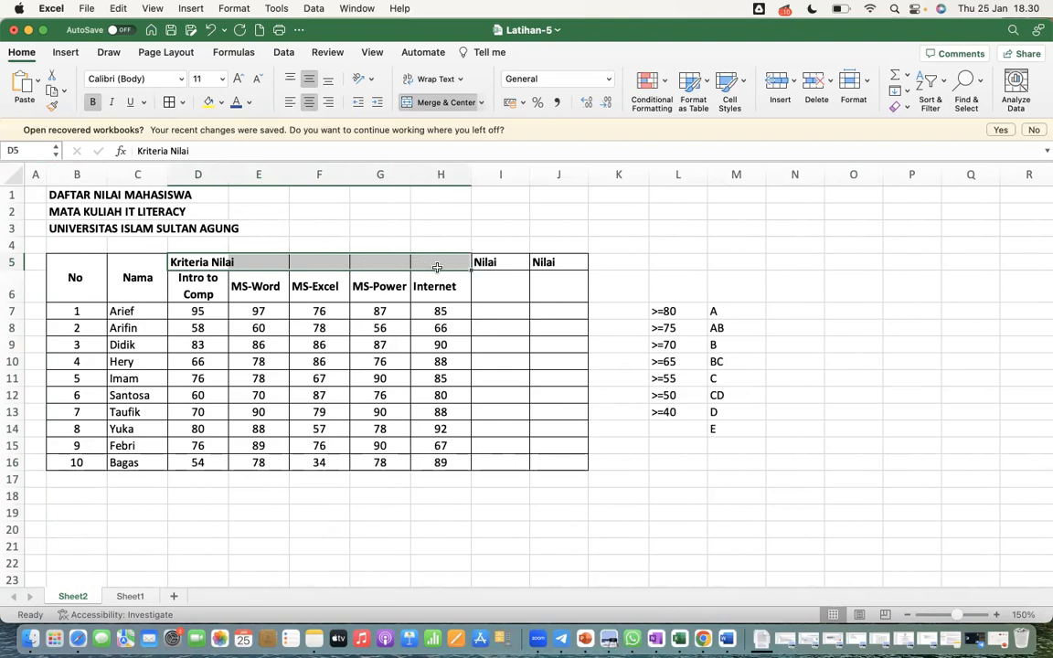
left_click(423, 102)
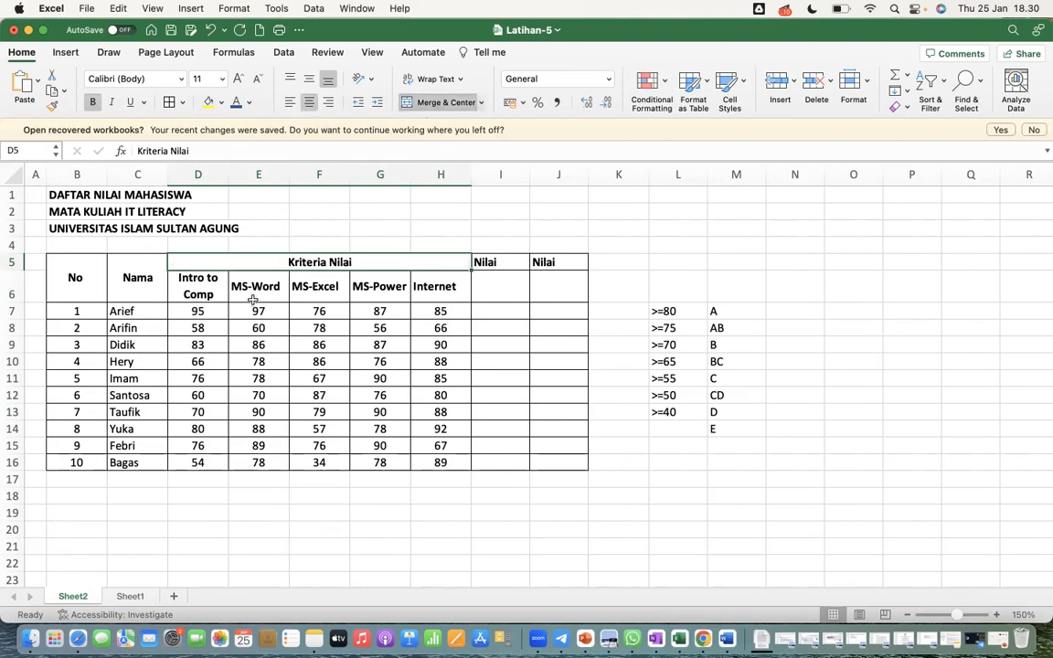
Merge and center the Nilai Angka heading over I5:I6 and the Nilai Huruf heading over J5:J6
left_click(512, 264)
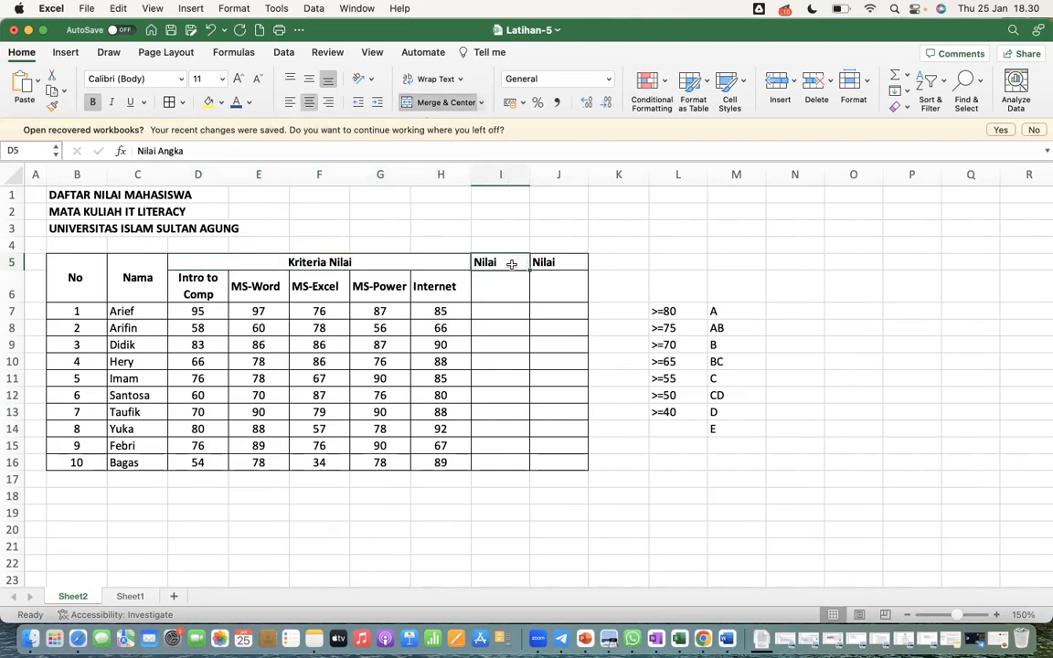
left_click_drag(510, 265, 507, 284)
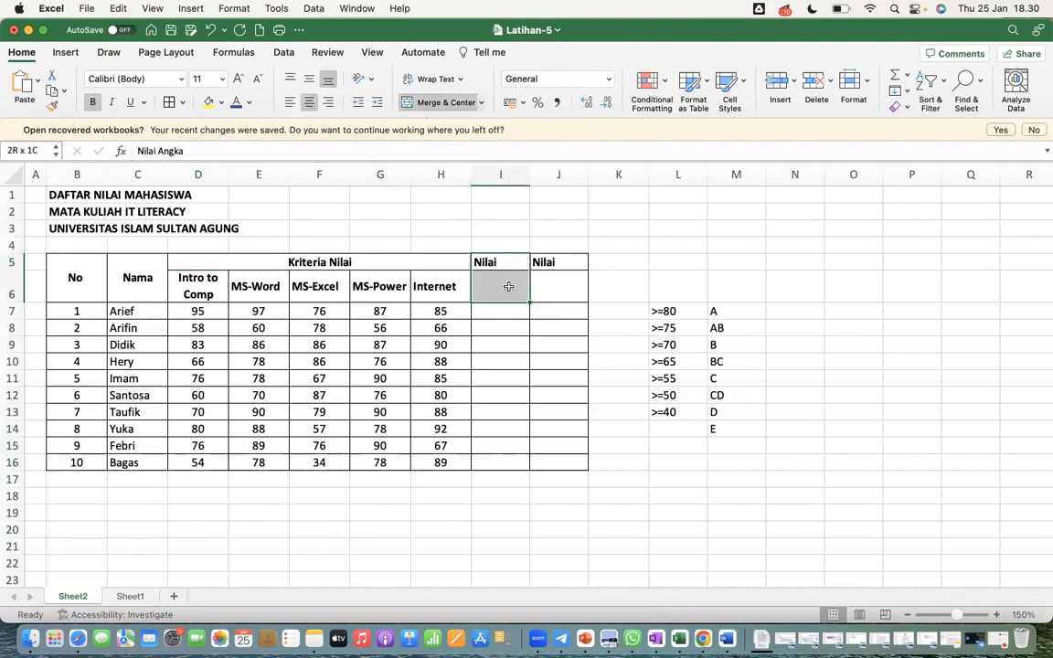
left_click(435, 102)
left_click_drag(546, 262, 562, 282)
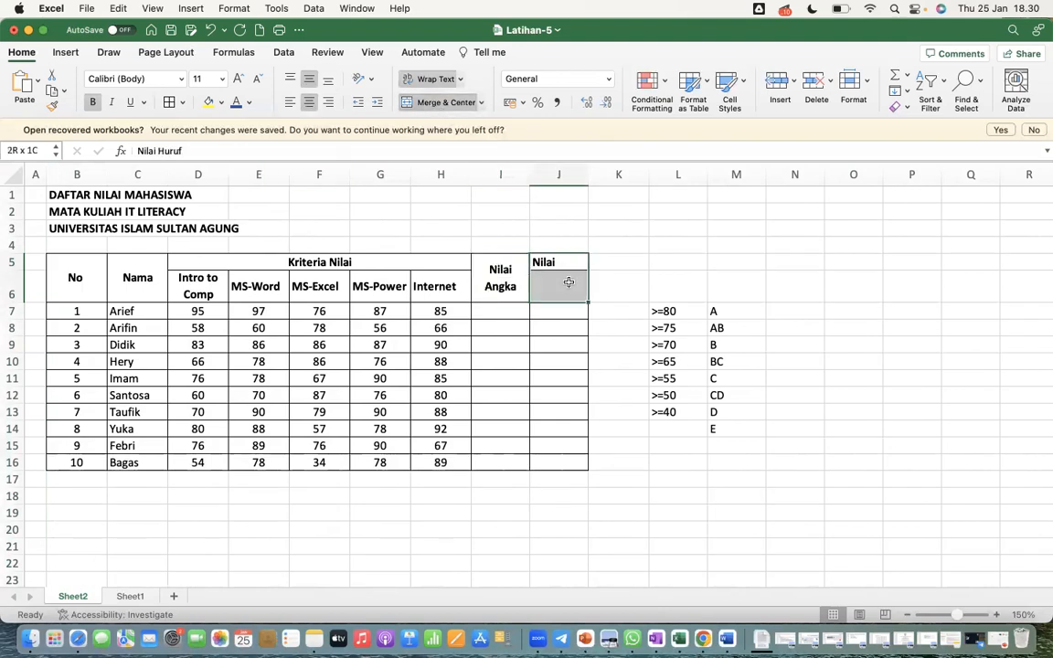
left_click(442, 102)
Fill the table header B5:J6 with light orange and narrow the No column
left_click_drag(75, 275, 555, 297)
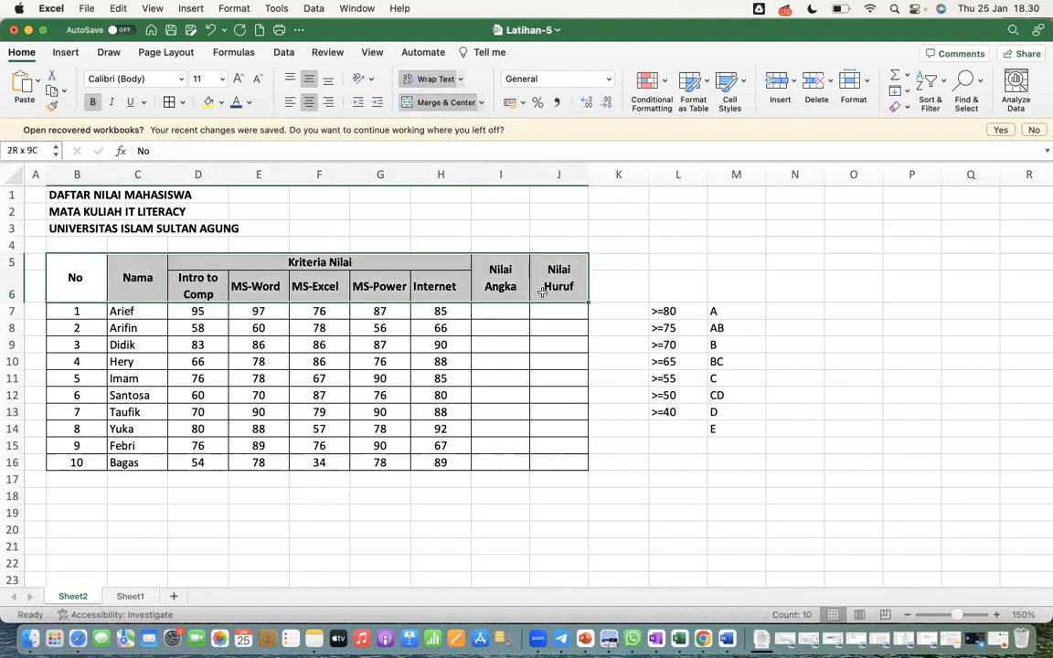
left_click(221, 106)
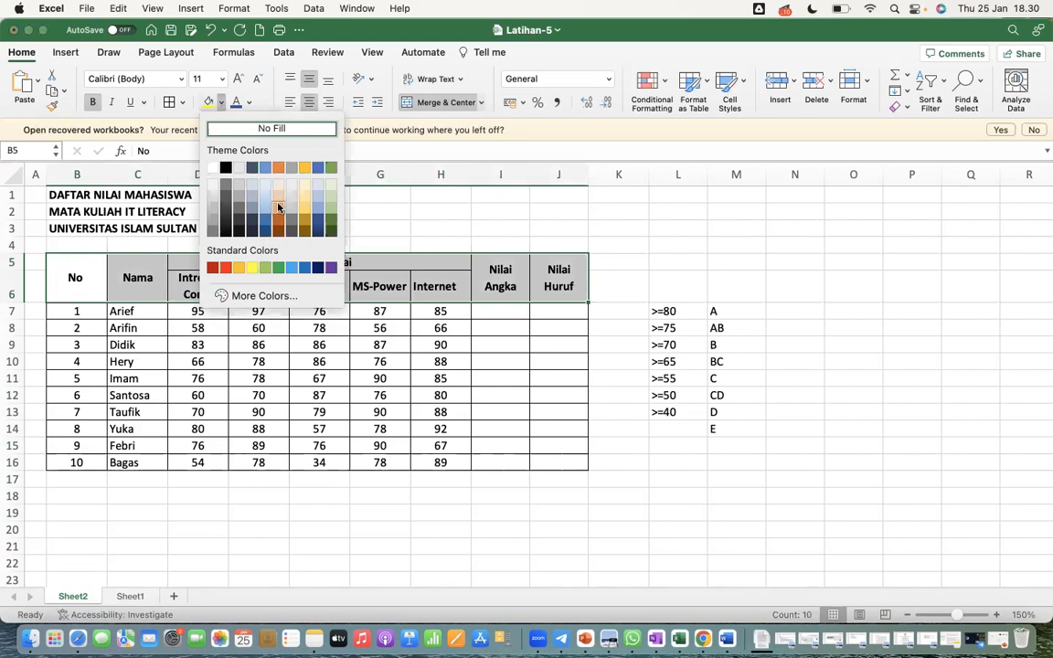
left_click(278, 200)
left_click(367, 514)
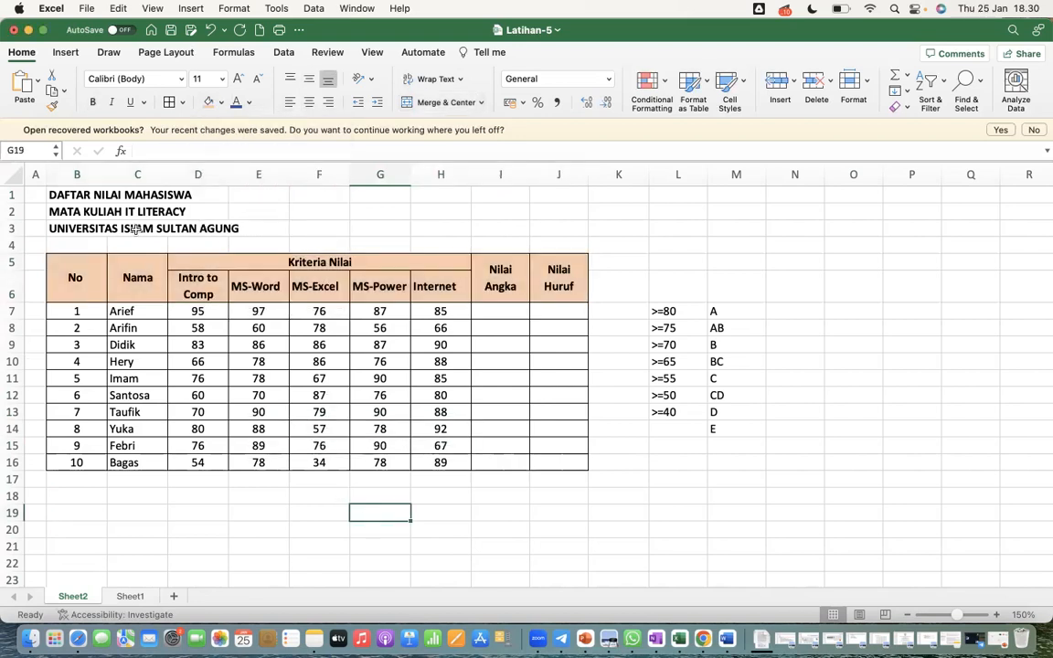
left_click_drag(109, 176, 81, 174)
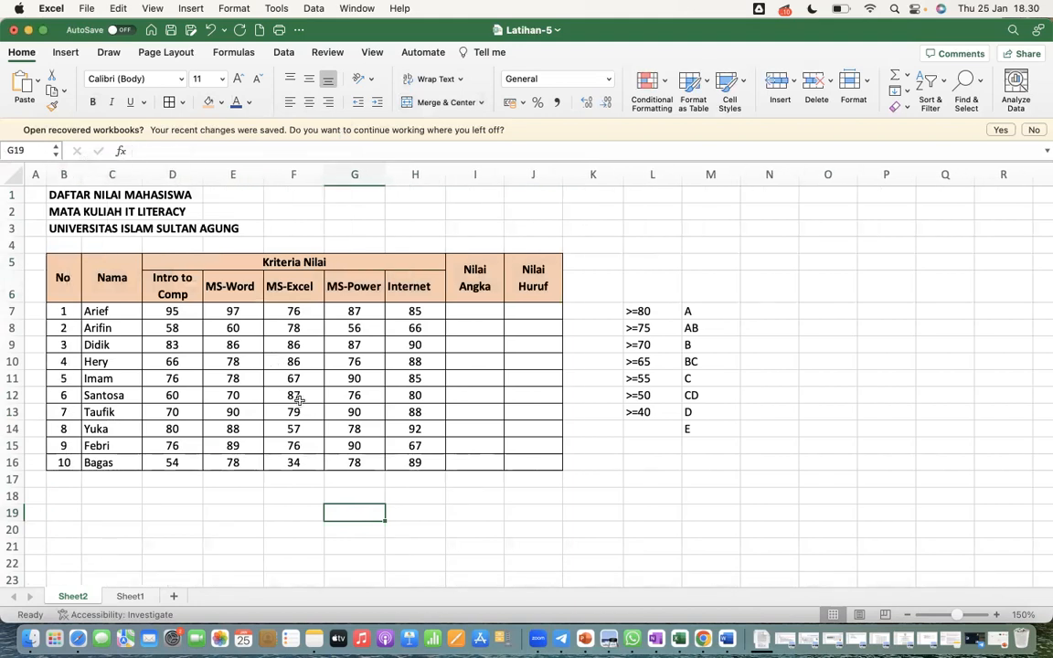
Merge and center each of the three title lines in rows 1 to 3 separately across columns B to J
left_click(59, 195)
left_click_drag(59, 194, 539, 183)
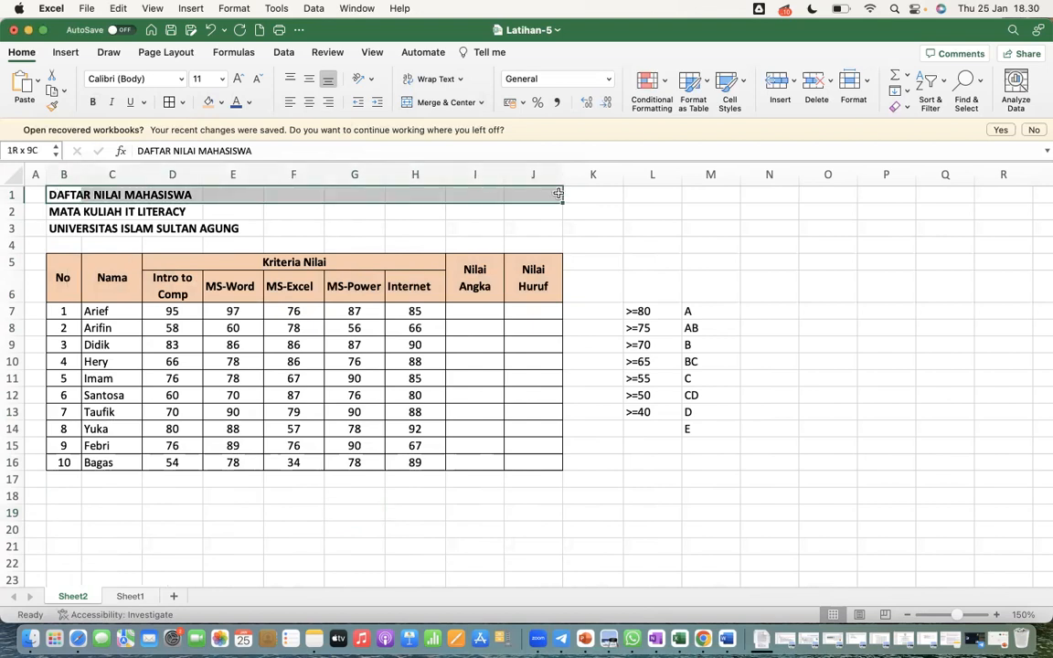
left_click(439, 103)
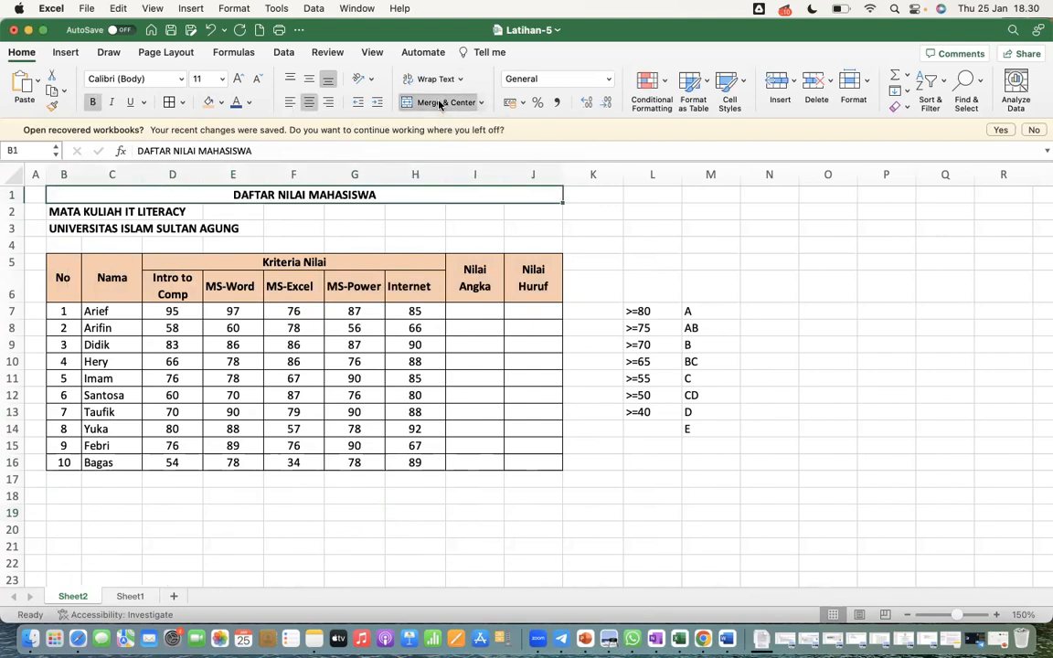
left_click_drag(66, 212, 532, 214)
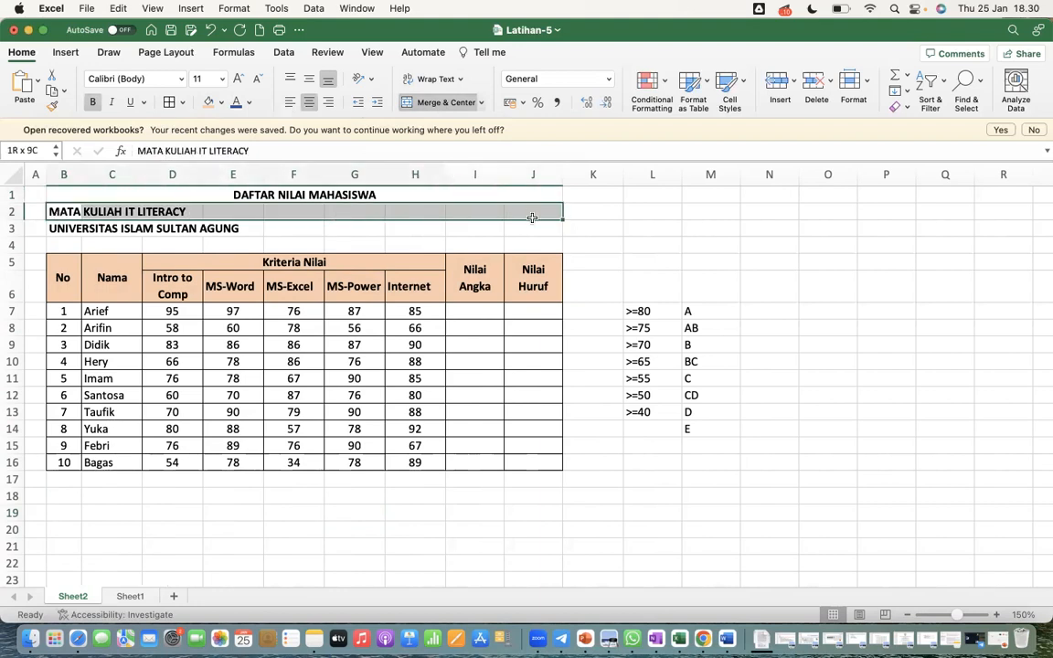
left_click(437, 103)
left_click_drag(53, 230, 514, 232)
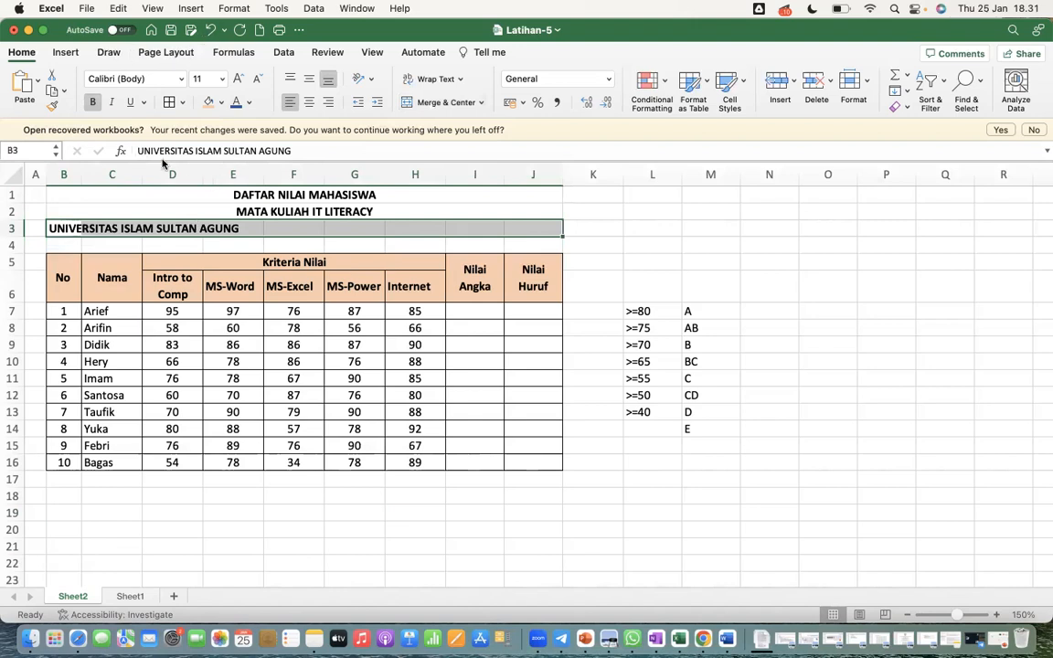
left_click(424, 102)
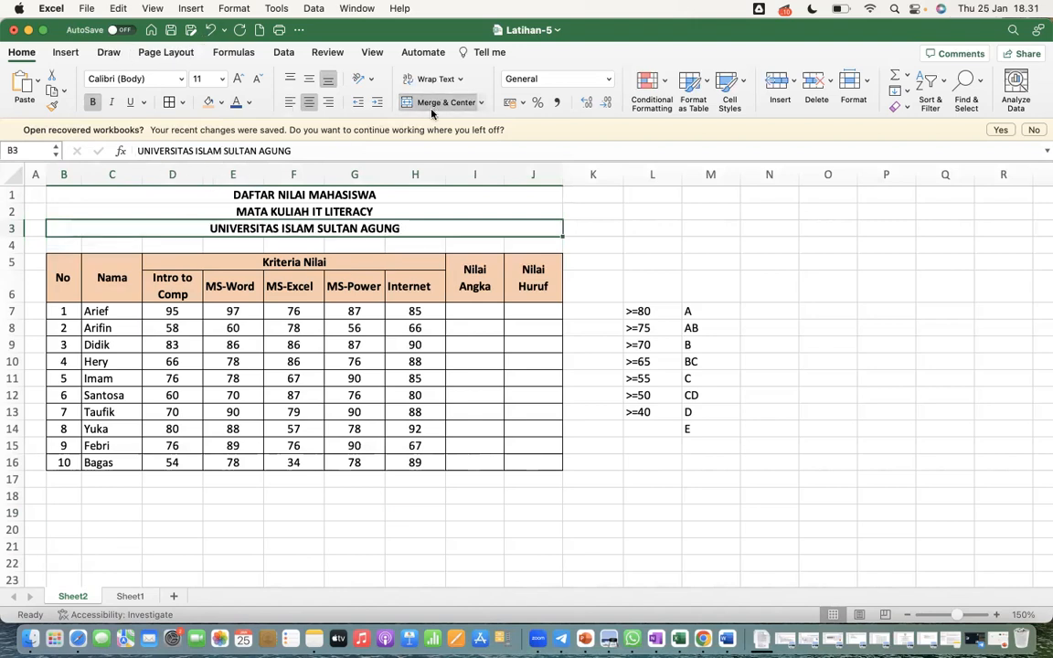
Undo the three title line merges
left_click(210, 30)
left_click(210, 30)
left_click(210, 30)
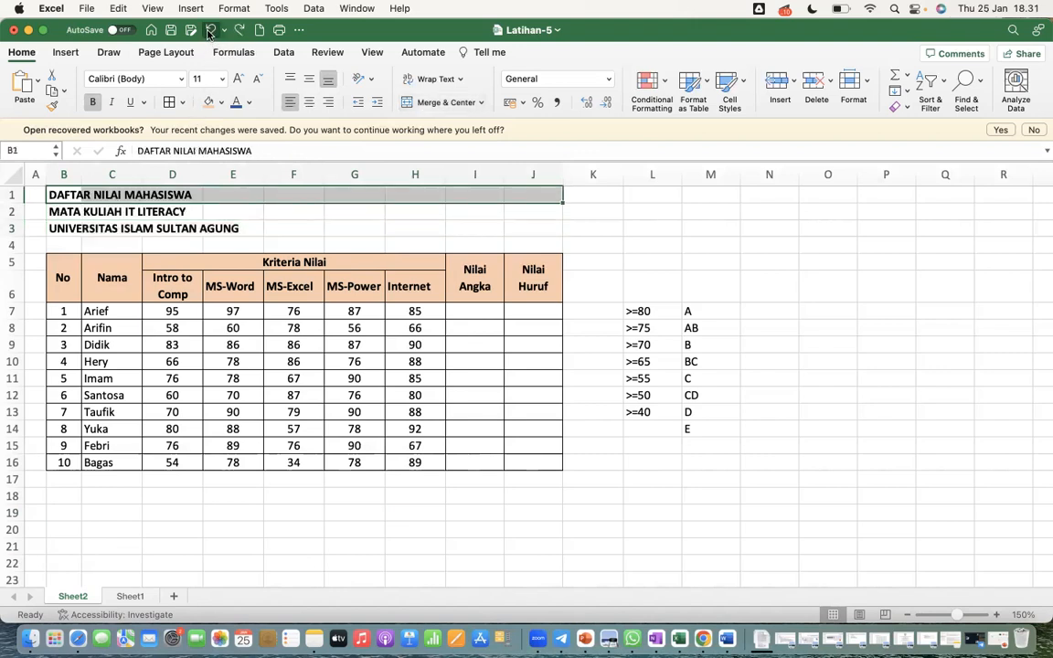
left_click(235, 254)
left_click_drag(68, 195, 525, 228)
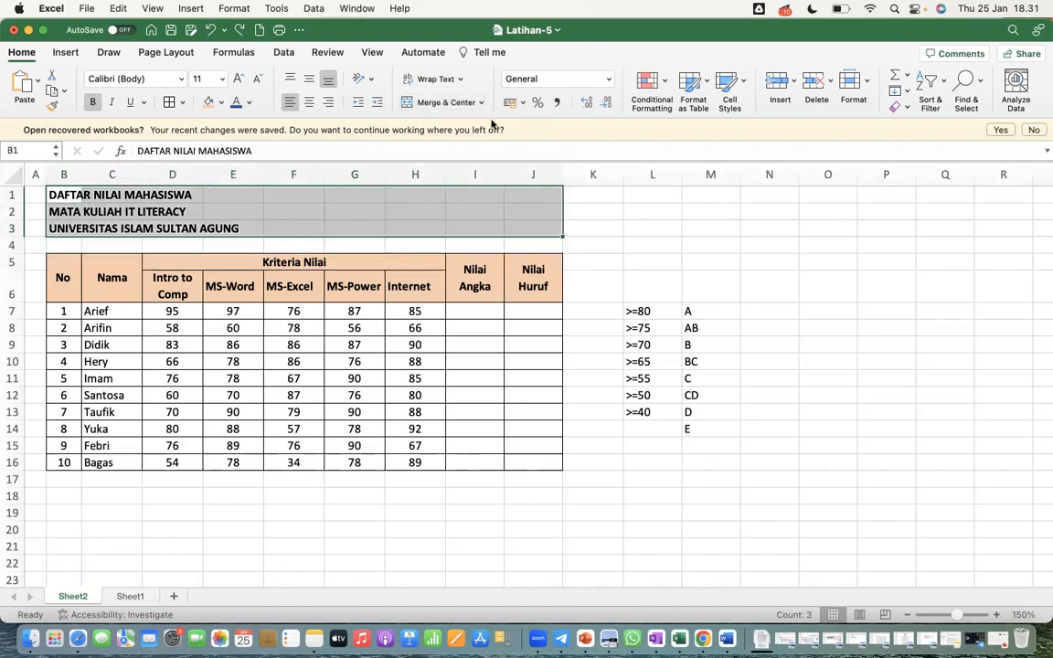
left_click(445, 103)
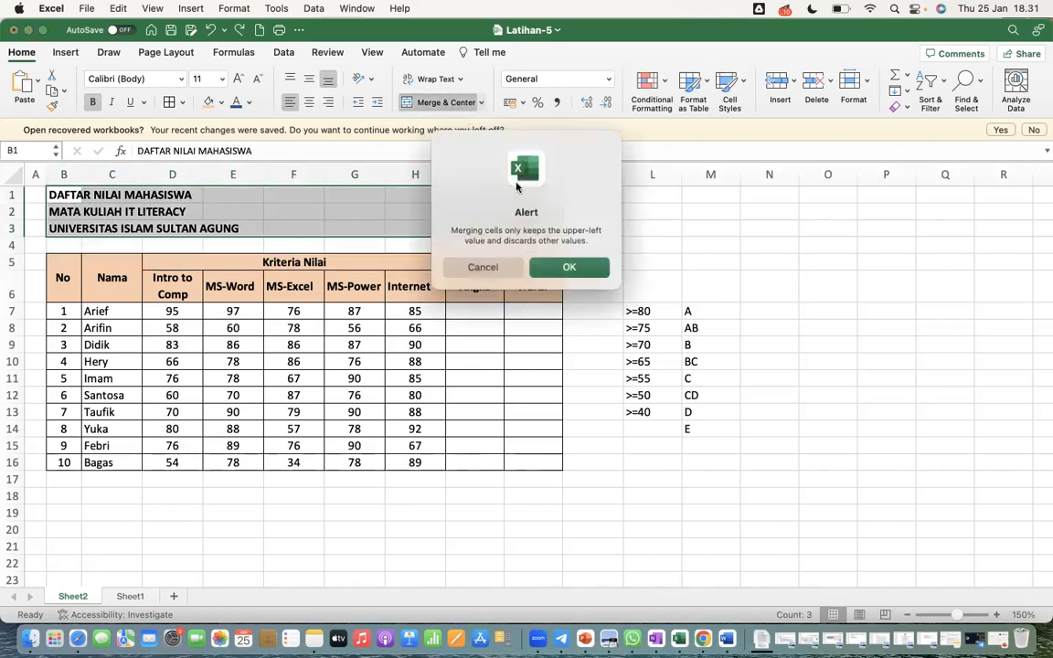
left_click(502, 266)
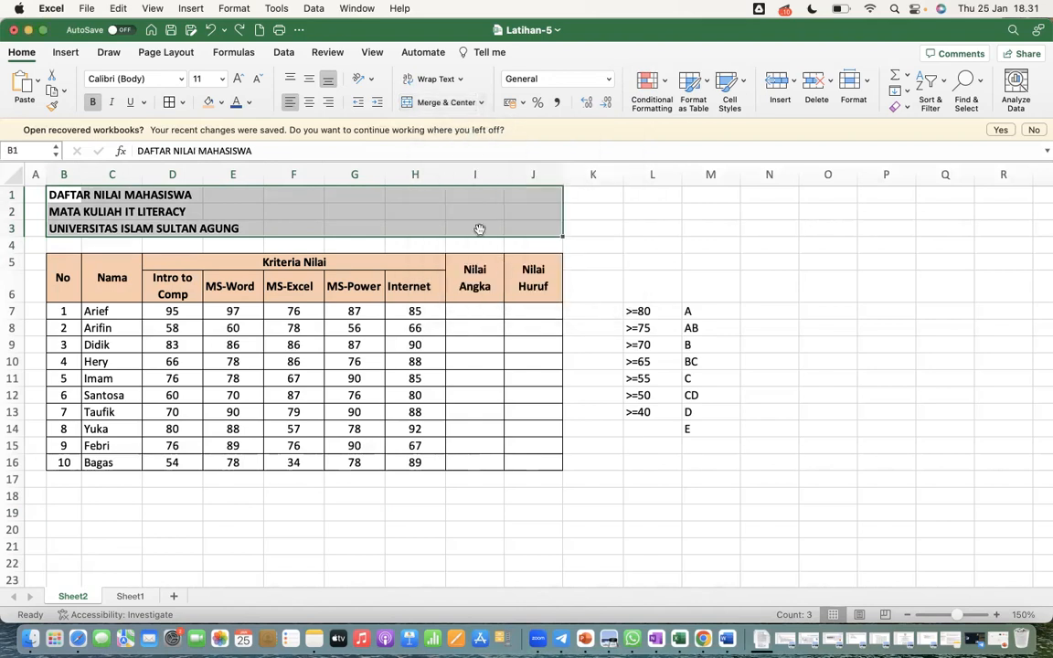
Merge the title range B1:J3 across, row by row, keeping each of the three title lines separate
left_click(482, 102)
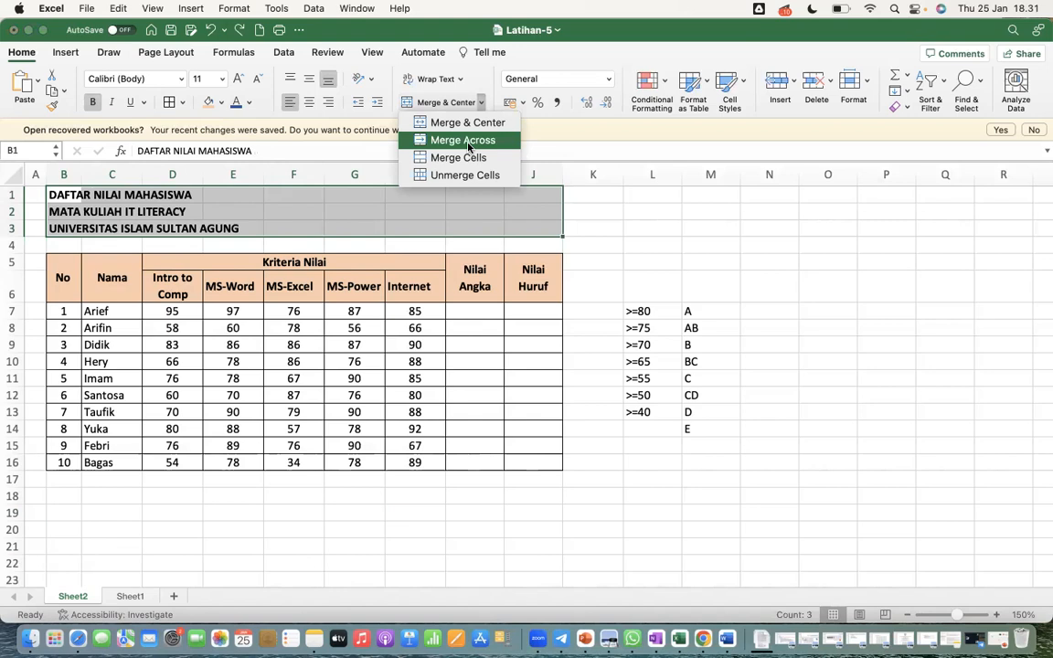
left_click(467, 142)
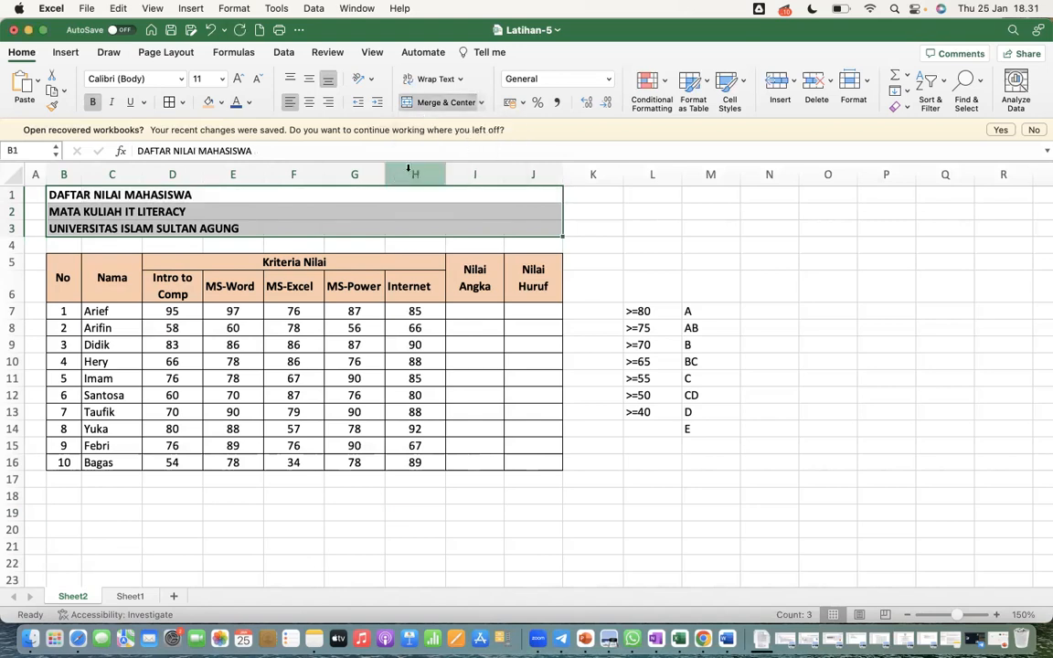
left_click(481, 103)
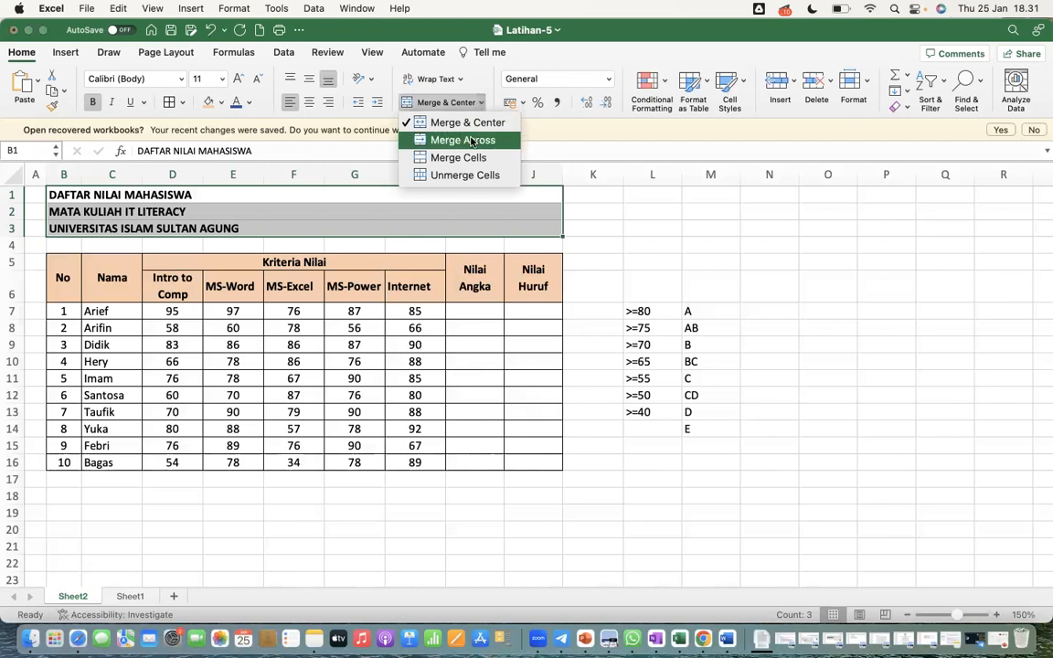
left_click(471, 141)
left_click(481, 104)
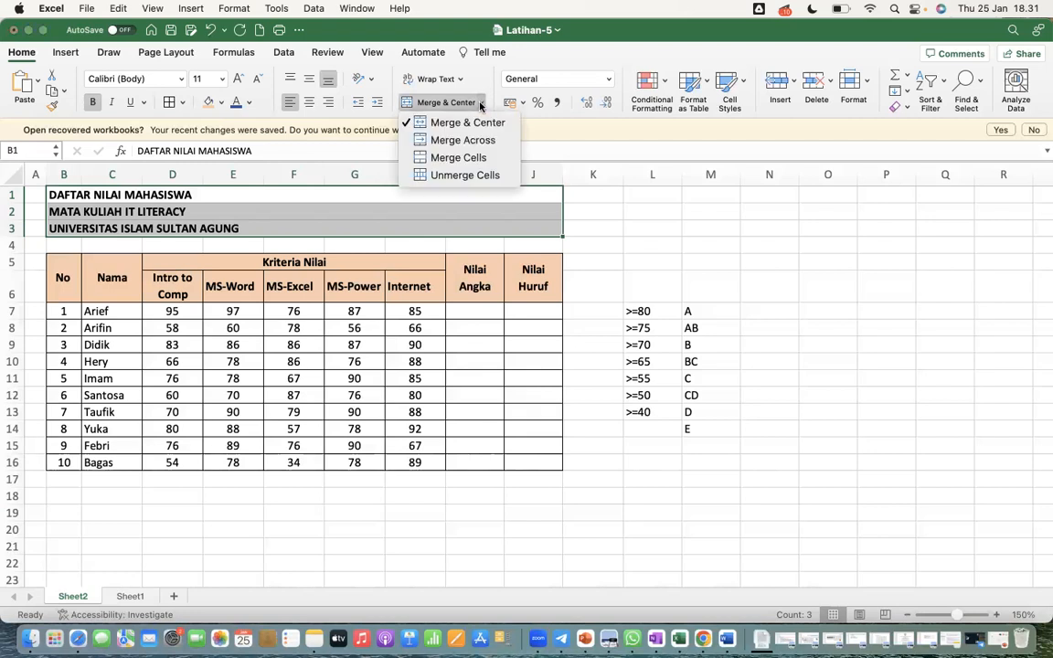
left_click(254, 282)
left_click(112, 211)
Unmerge each of the three title lines in rows 1 to 3 individually
left_click(74, 195)
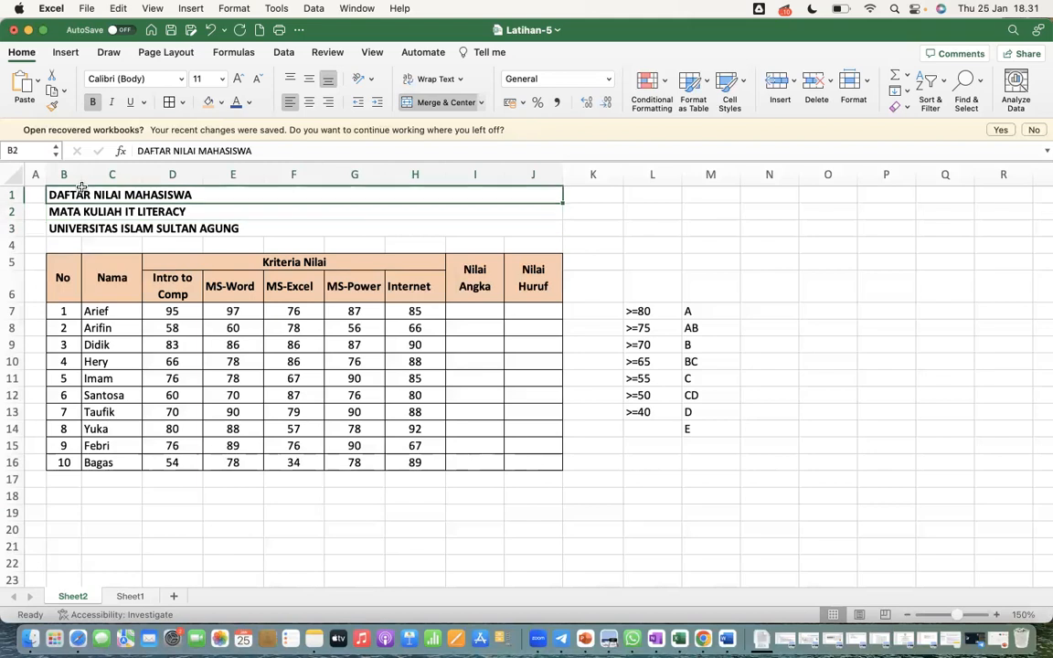
left_click(445, 102)
left_click(108, 212)
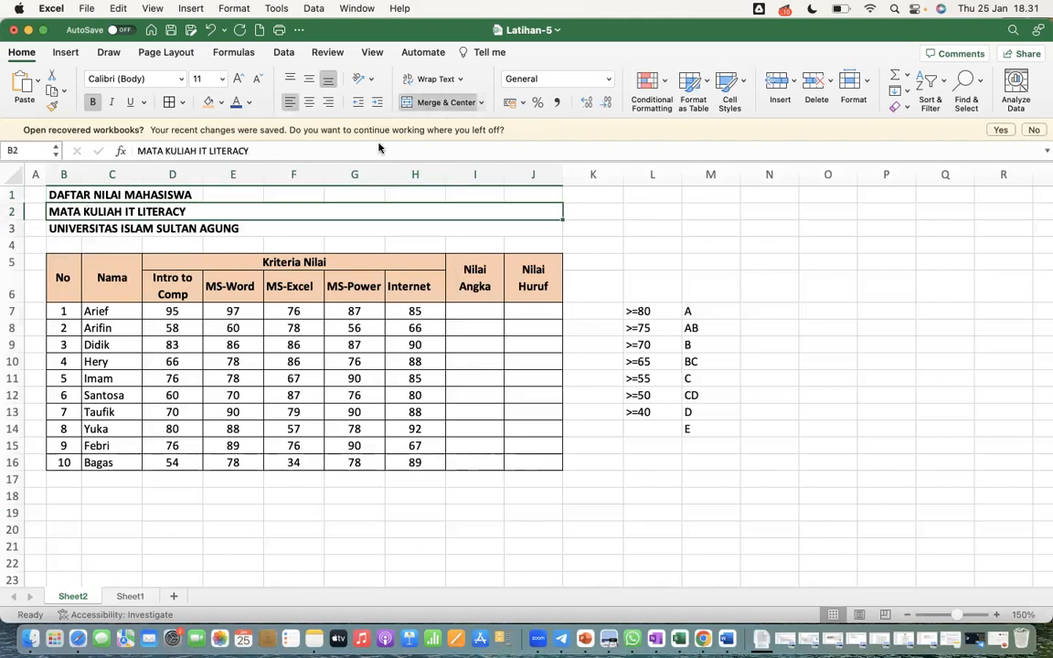
left_click(444, 103)
left_click(66, 228)
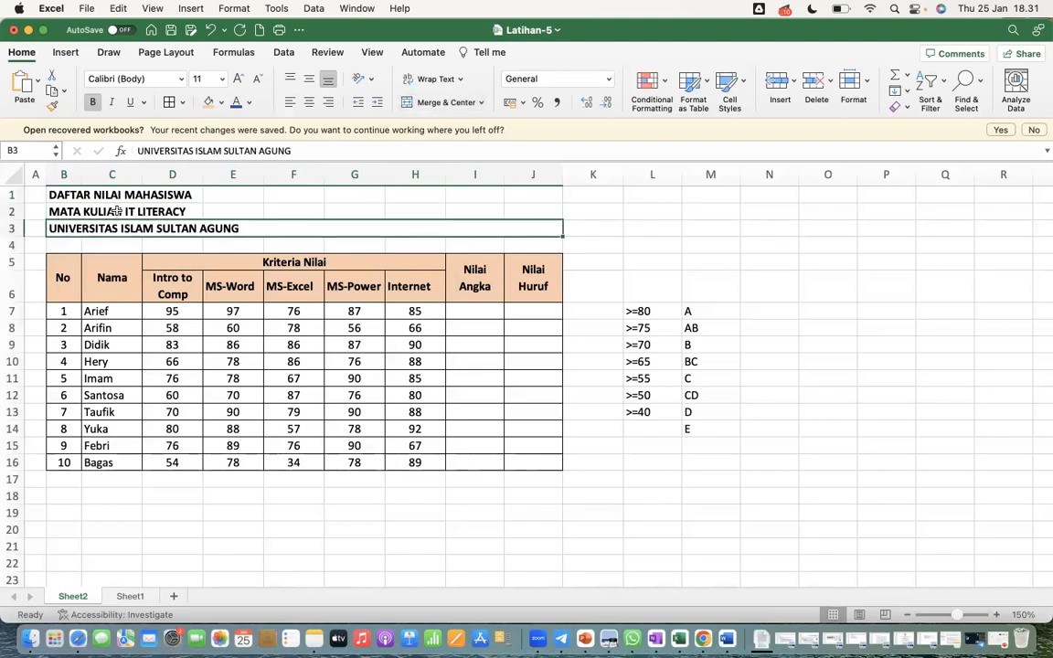
left_click(430, 102)
left_click(279, 246)
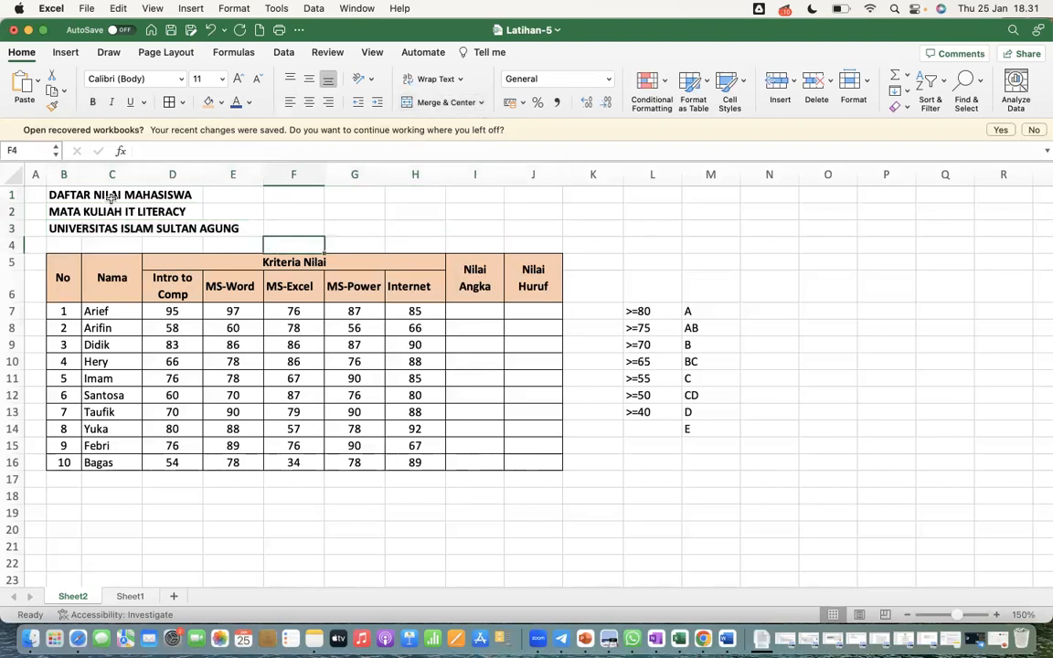
Merge the title range B1:J3 across each row and center the three title lines horizontally
left_click_drag(56, 194, 549, 233)
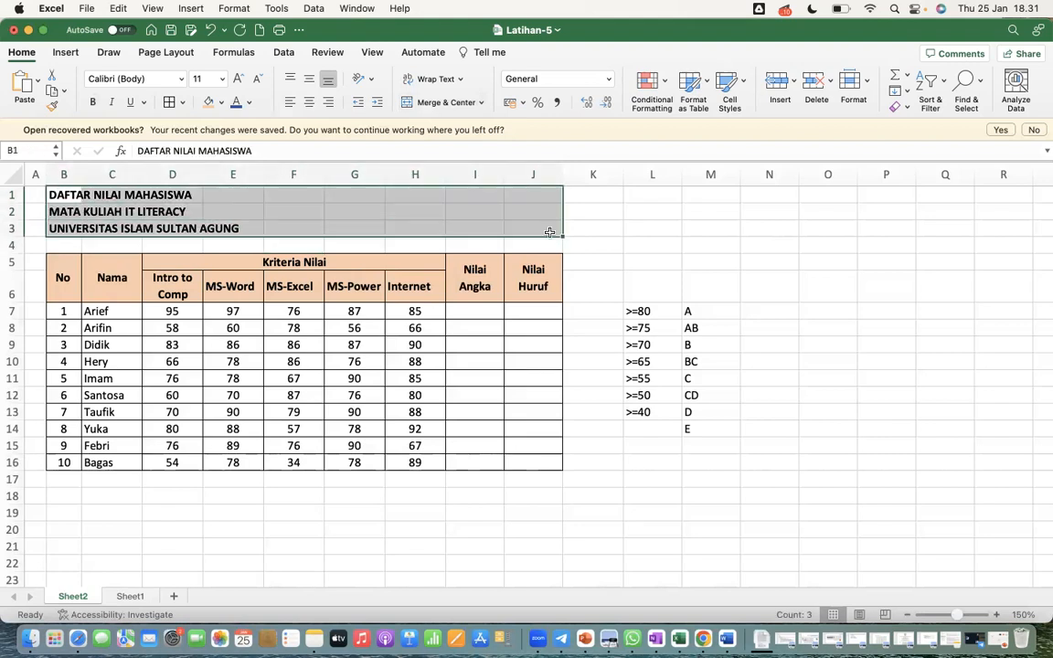
left_click(482, 102)
left_click(465, 139)
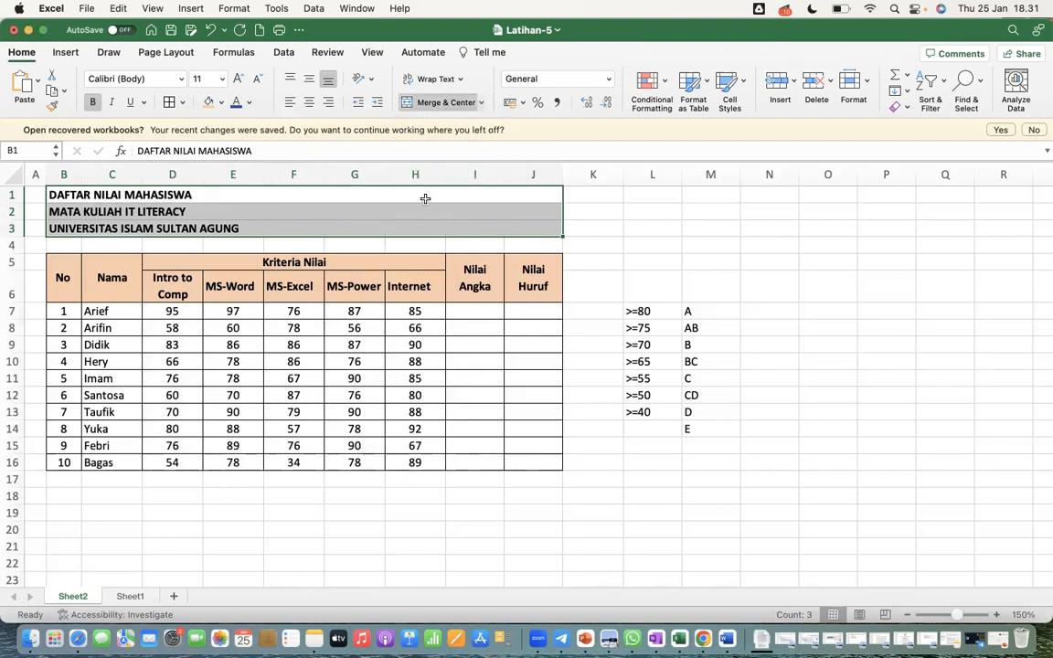
left_click(309, 103)
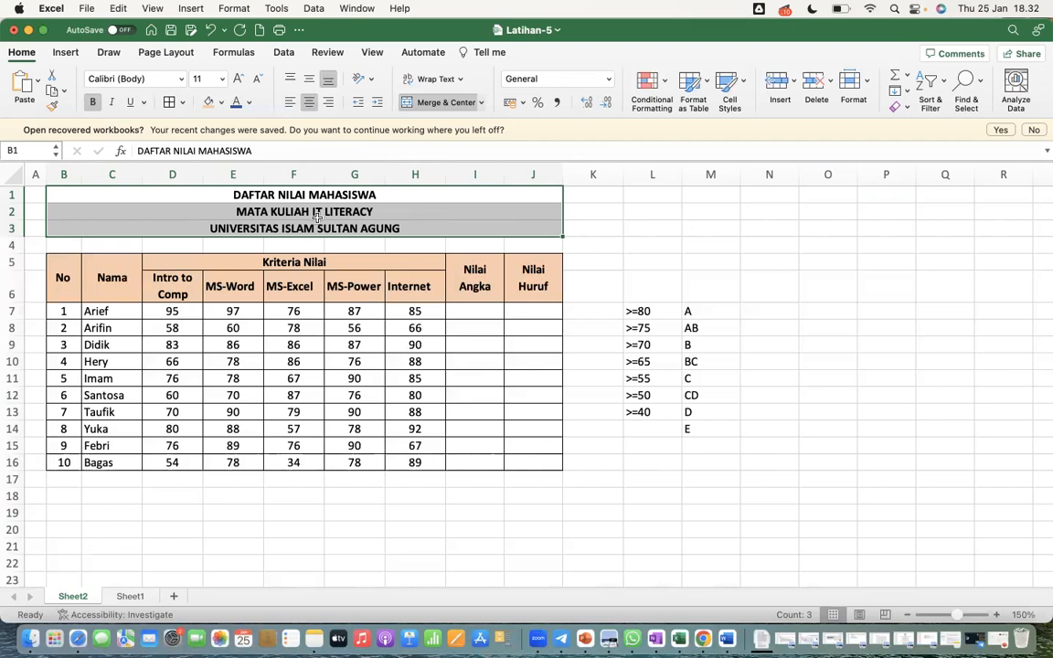
left_click(418, 345)
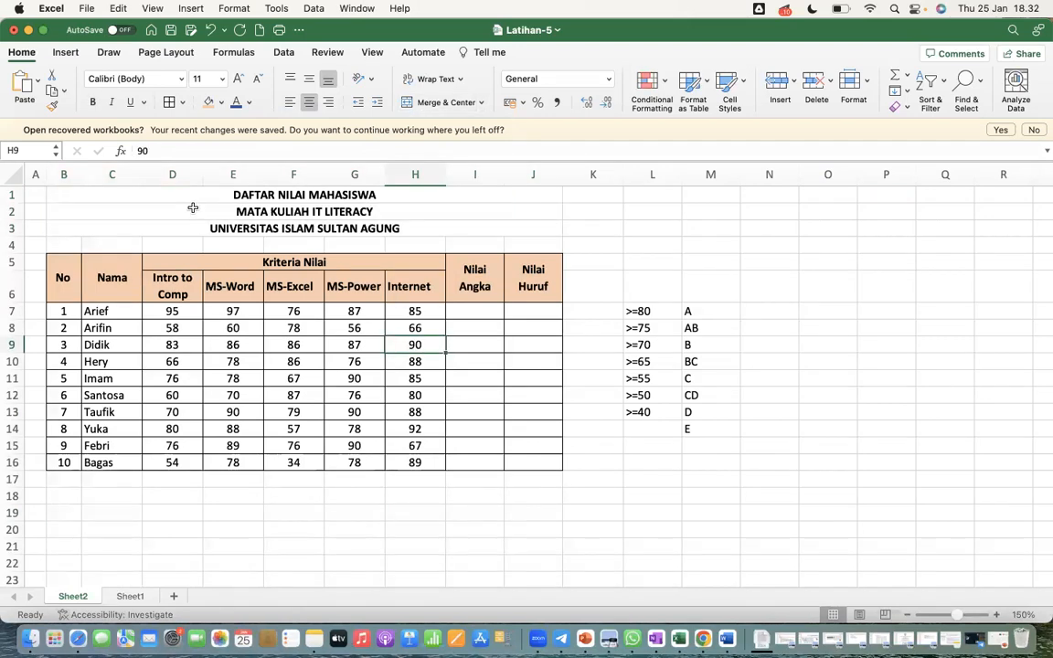
left_click(477, 491)
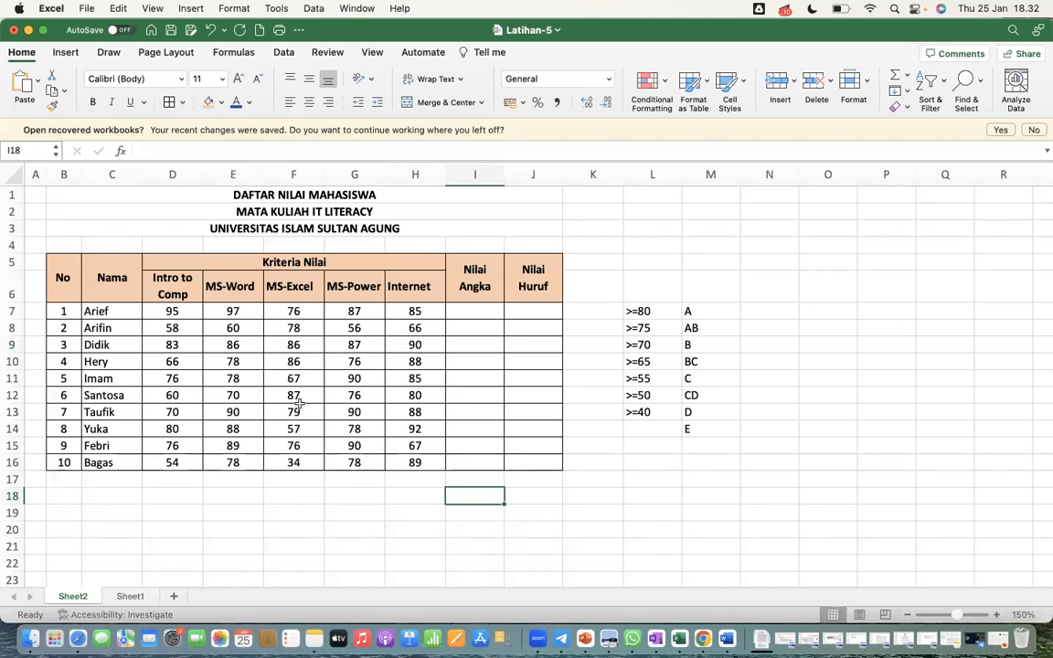
Enter the formula =AVERAGE(D7:H7) in I7 to calculate the first student's Nilai Angka
left_click(470, 312)
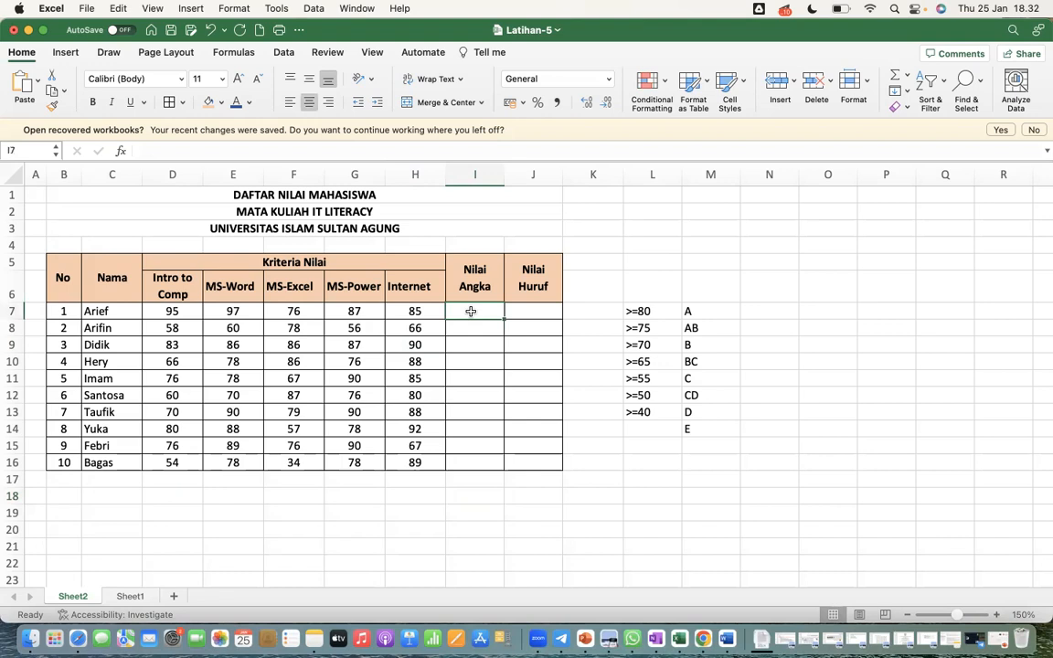
type("=")
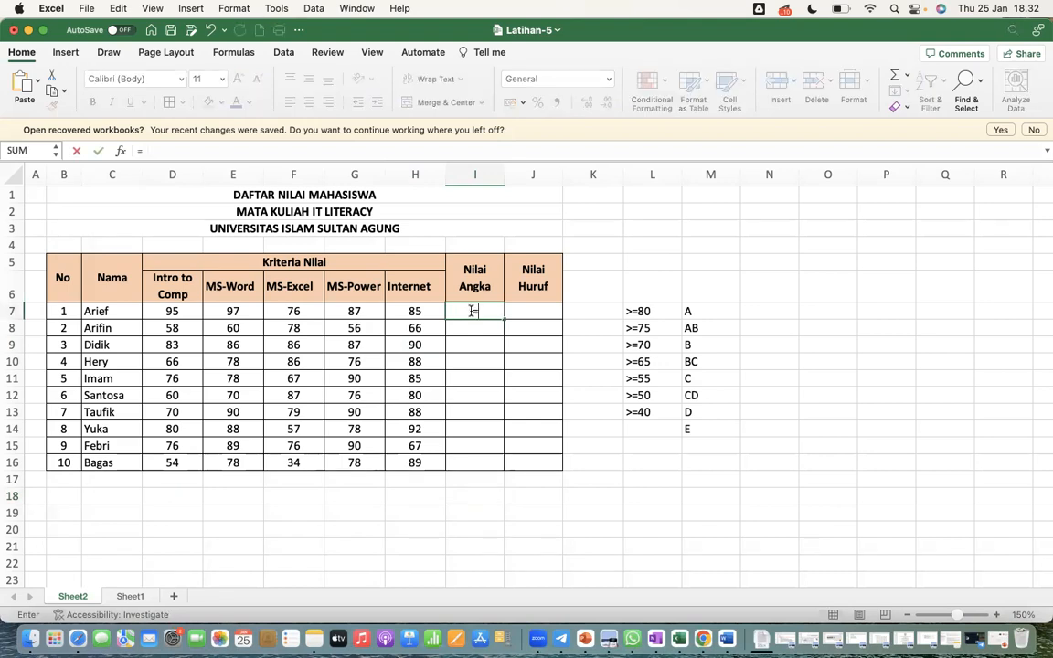
type("aver")
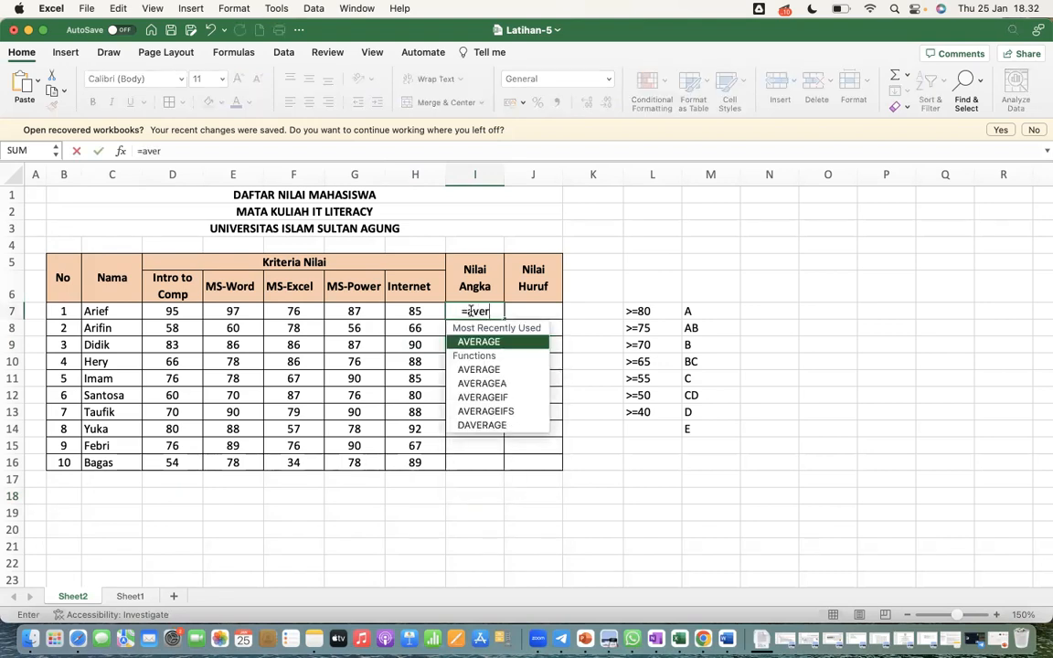
type("age(")
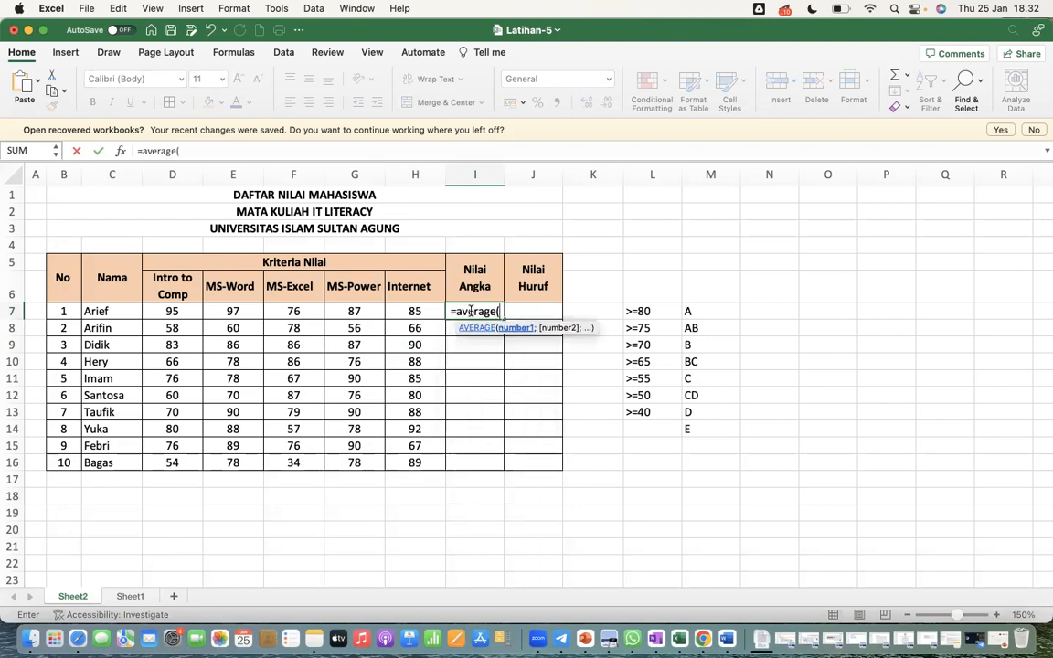
left_click(182, 311)
left_click_drag(183, 310, 399, 314)
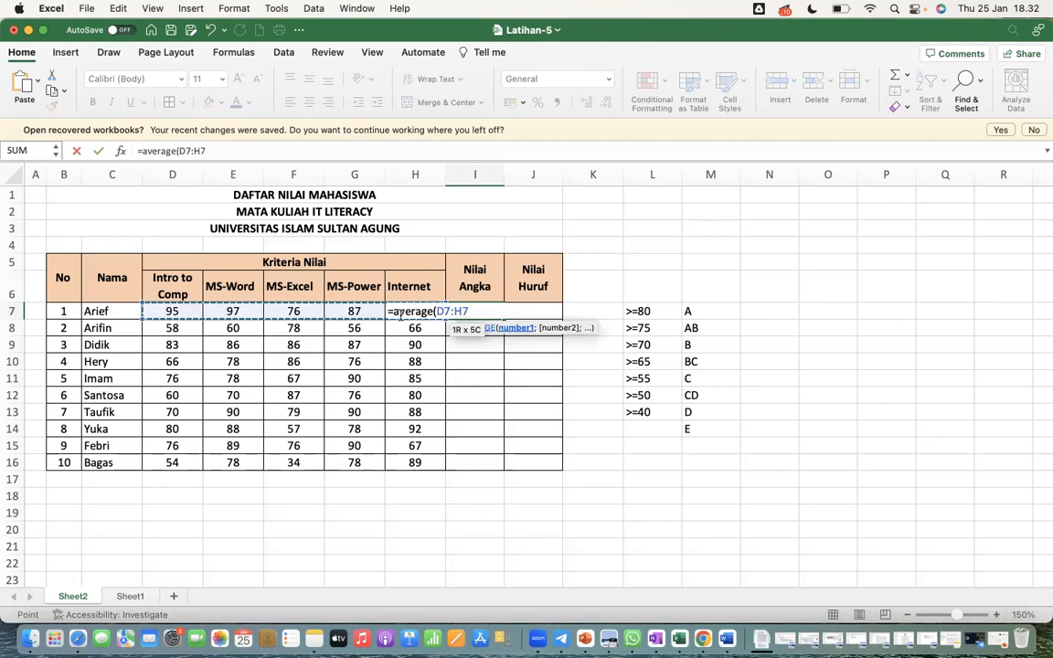
type(")")
key("Return")
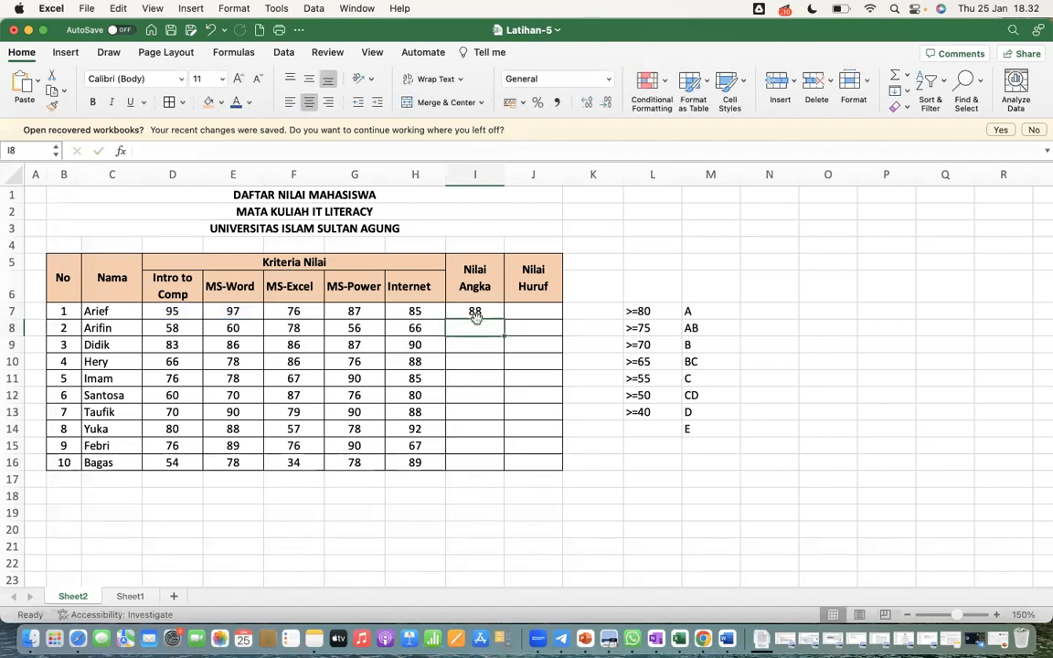
Fill the Nilai Angka average formula down from I7 to I16 and show the results with one decimal place
left_click(477, 310)
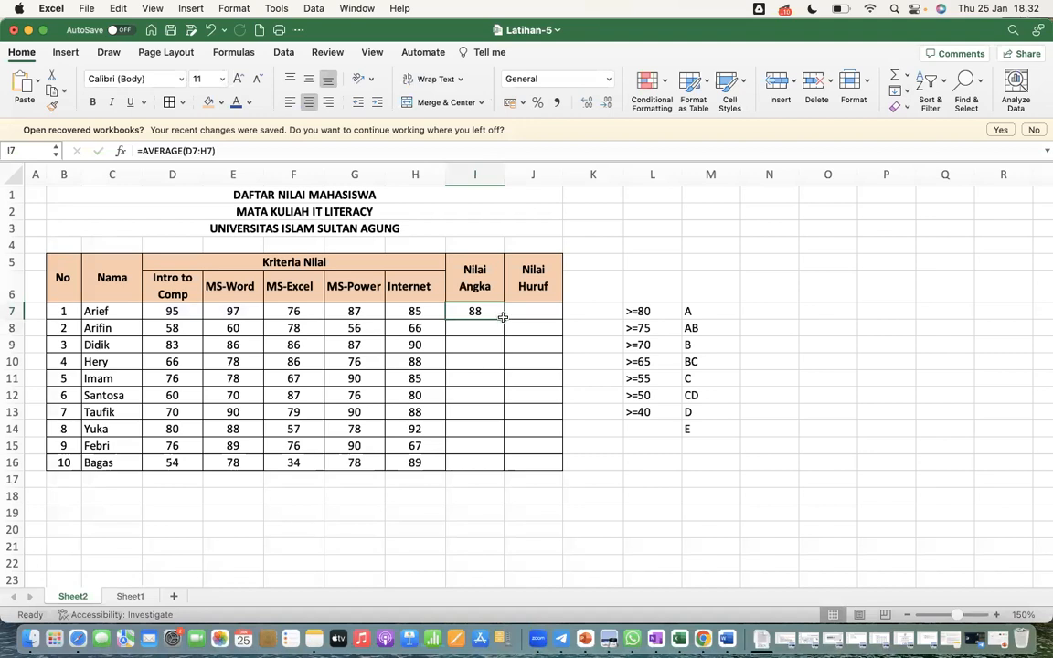
double_click(503, 317)
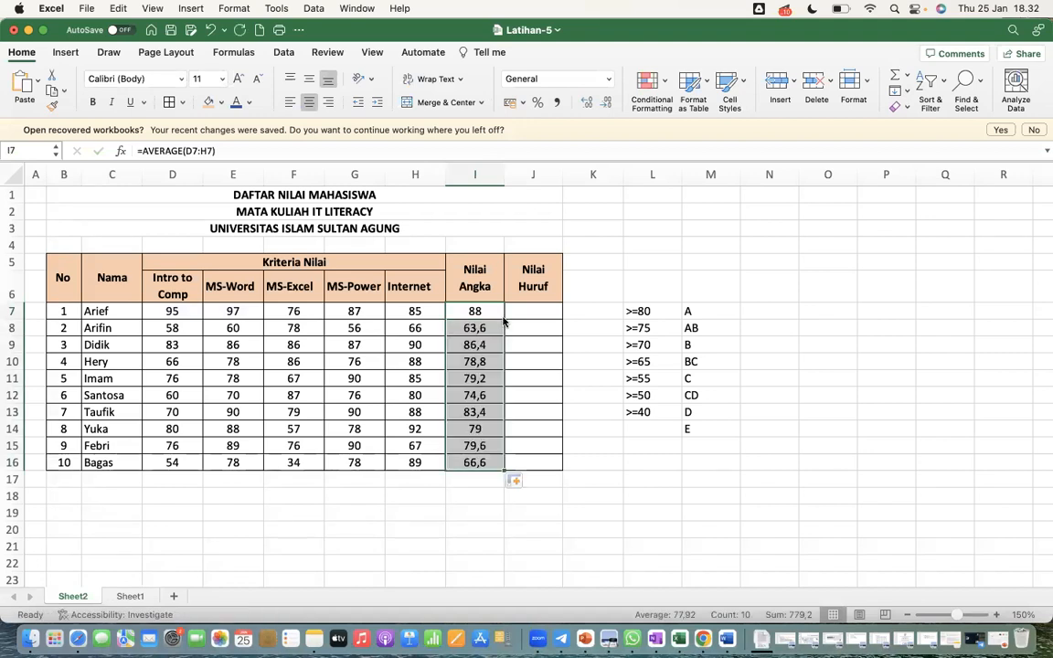
left_click(602, 103)
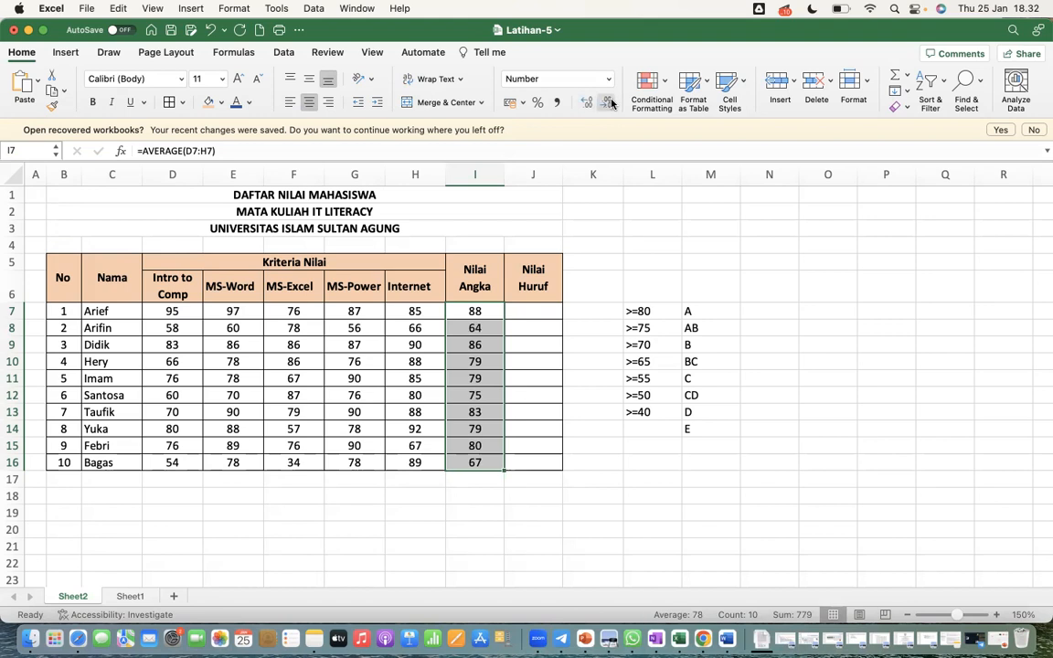
left_click(586, 102)
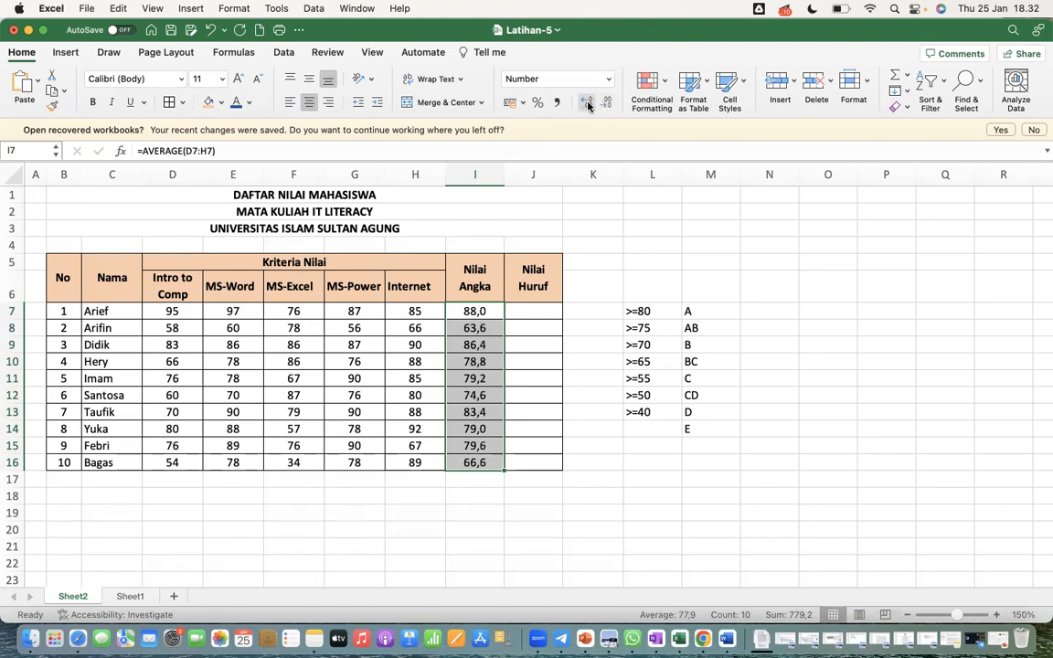
left_click(585, 503)
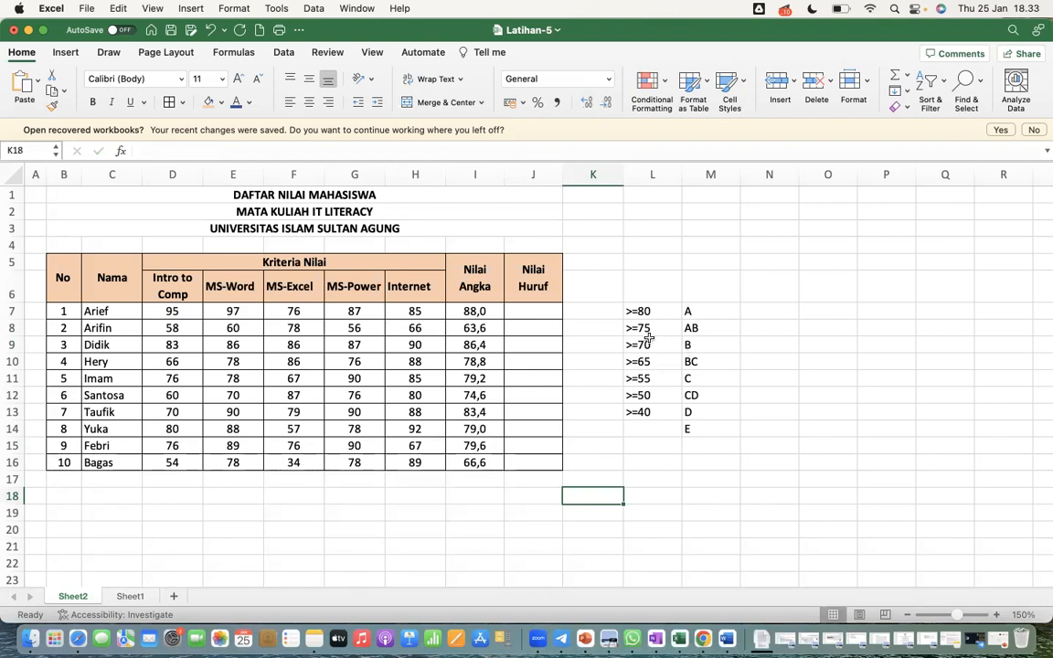
Start the Nilai Huruf formula in J7 with =IF(I7>=80;"A"; as its first condition
left_click(526, 309)
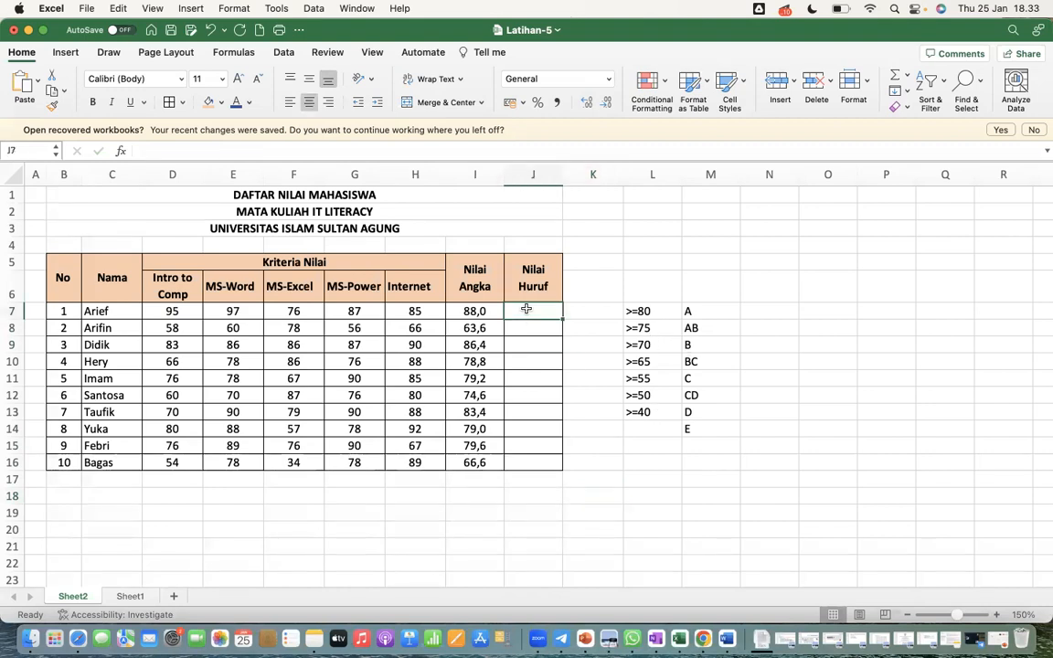
type("=if")
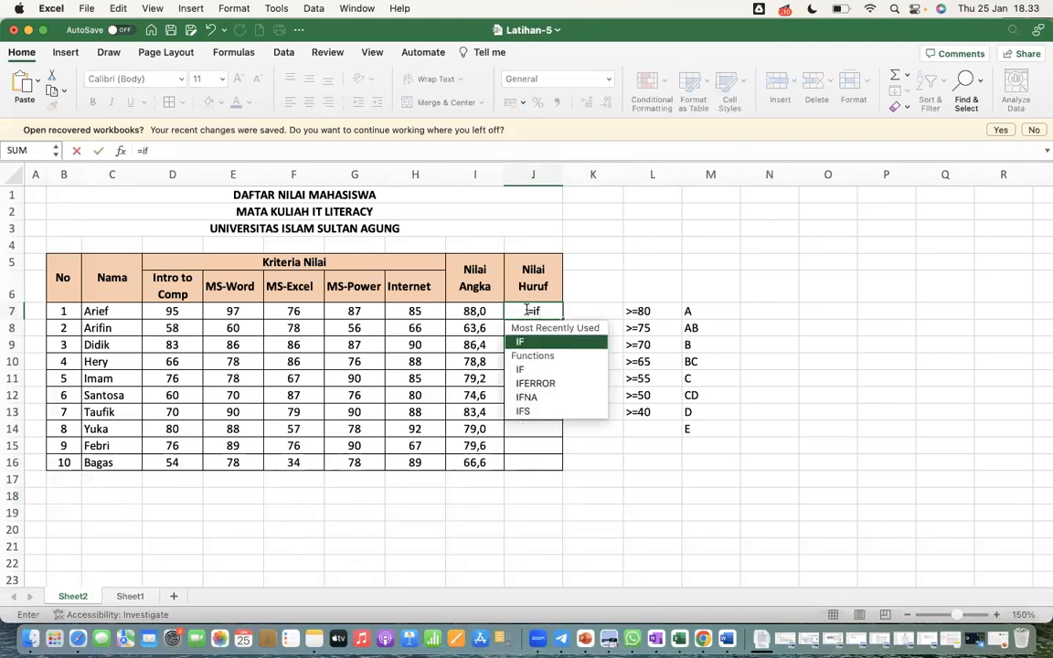
key("BackSpace")
key("BackSpace")
type("if")
key("Tab")
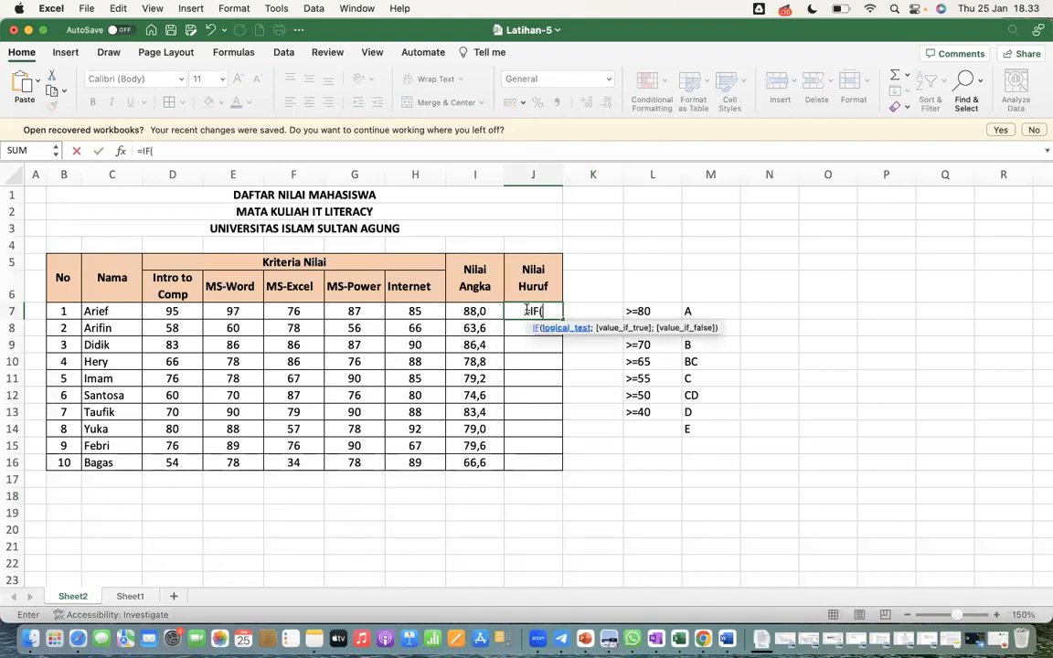
left_click(468, 309)
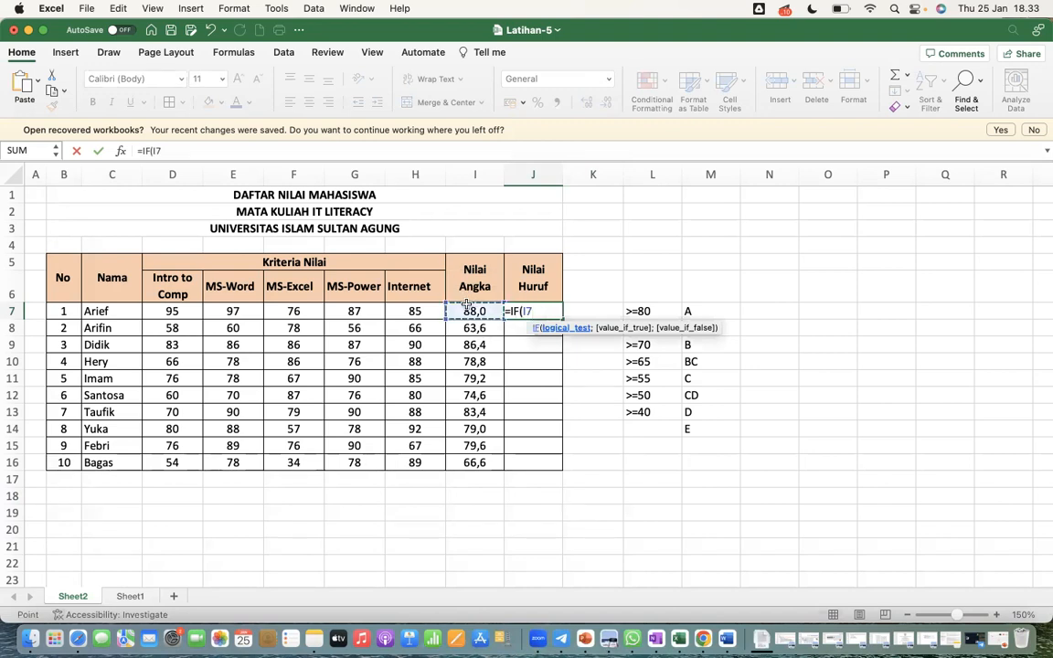
type(">=80;\"A\";")
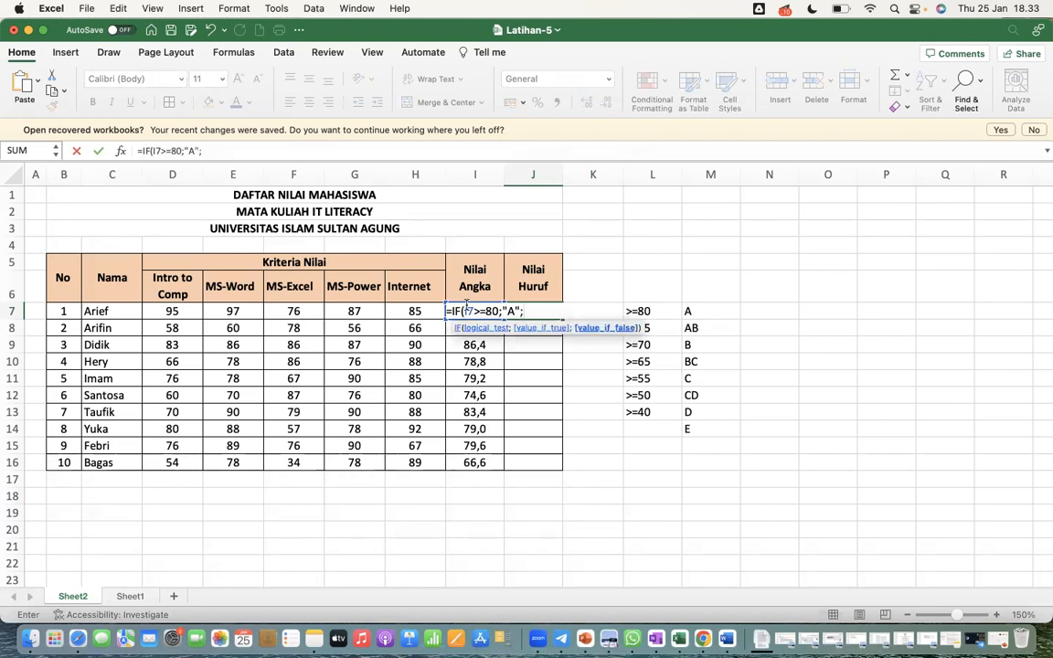
Add the second nested condition IF(I7>=75;"AB"; to the Nilai Huruf formula in J7
type("IF(")
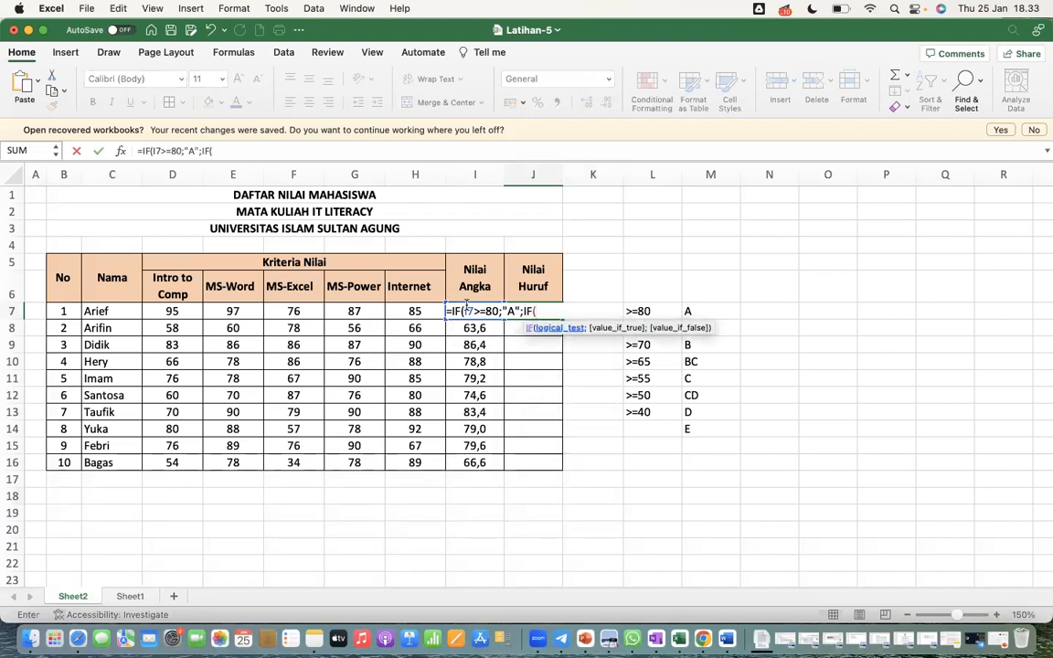
type("I7")
type(">")
type("=")
type("75")
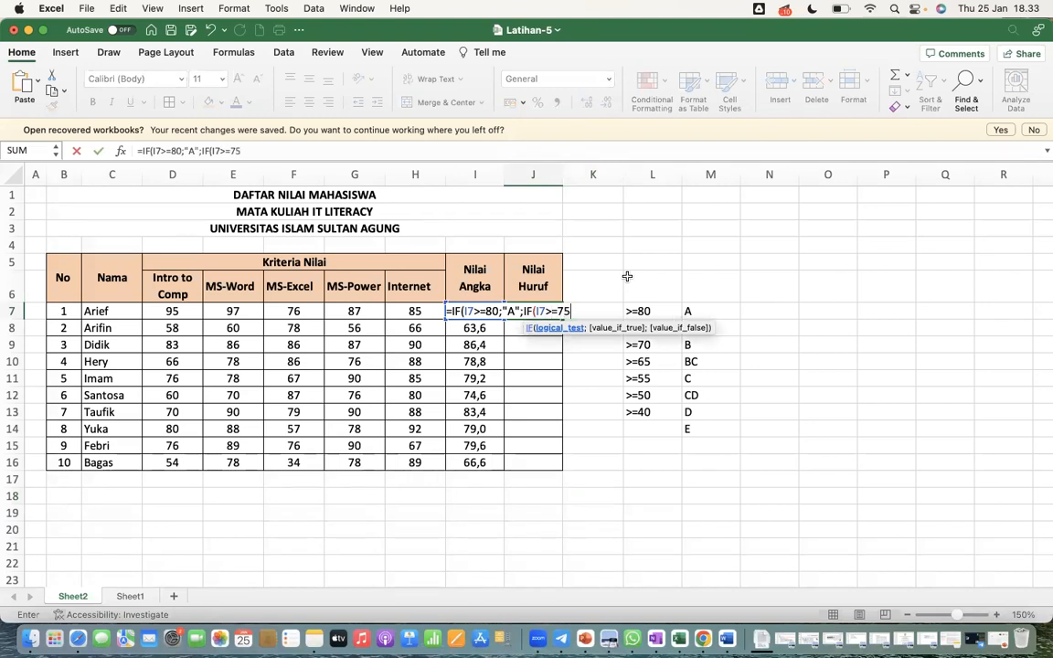
type(";\"AB\";")
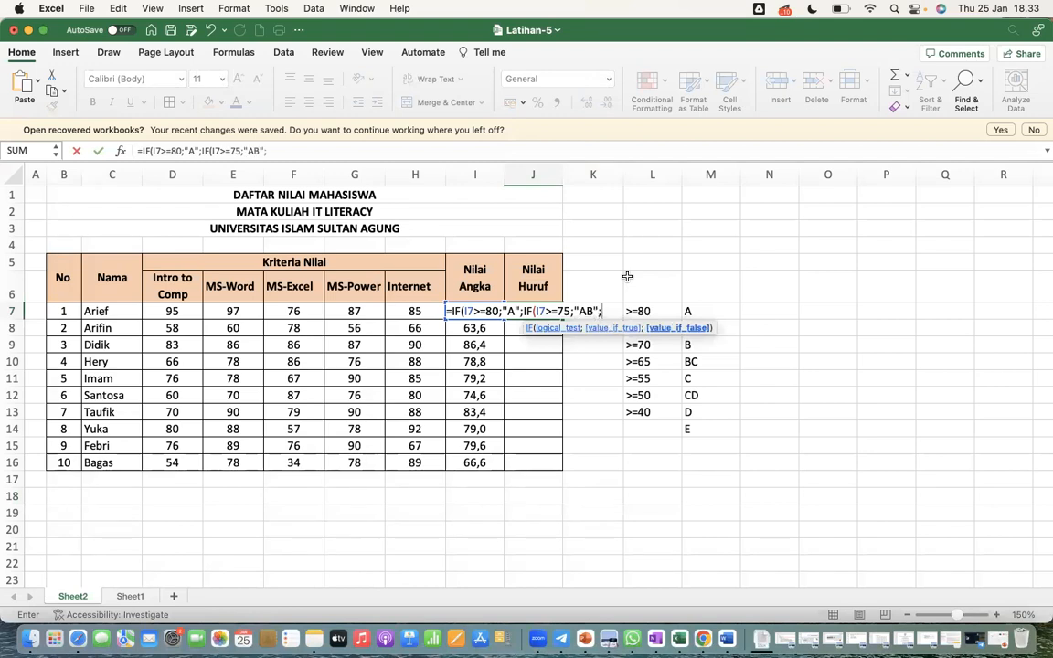
type("IF(I7>")
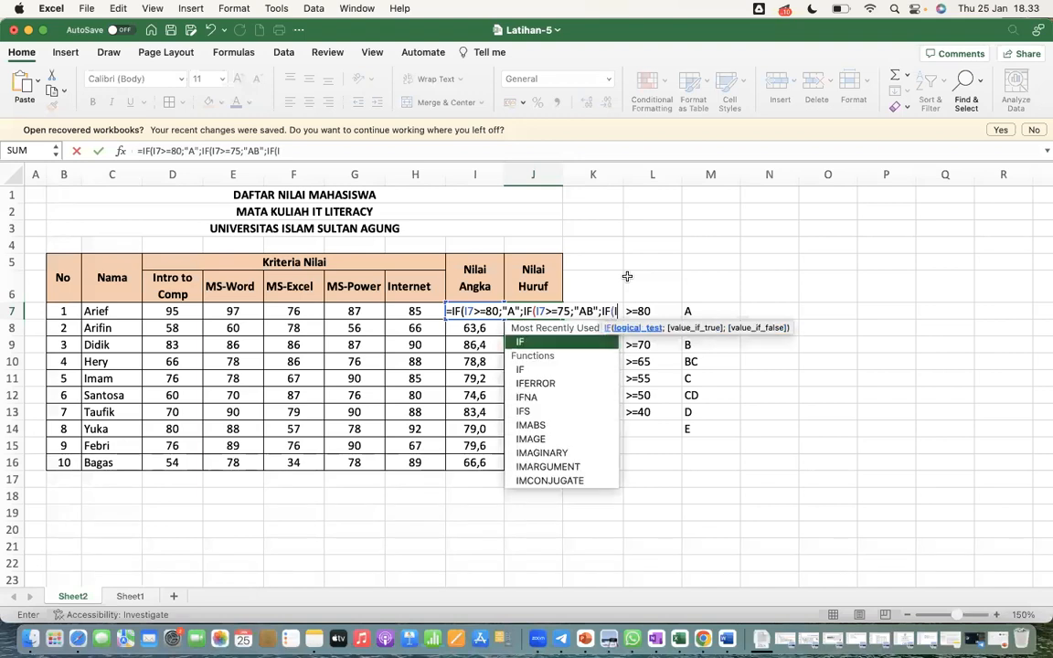
type("=")
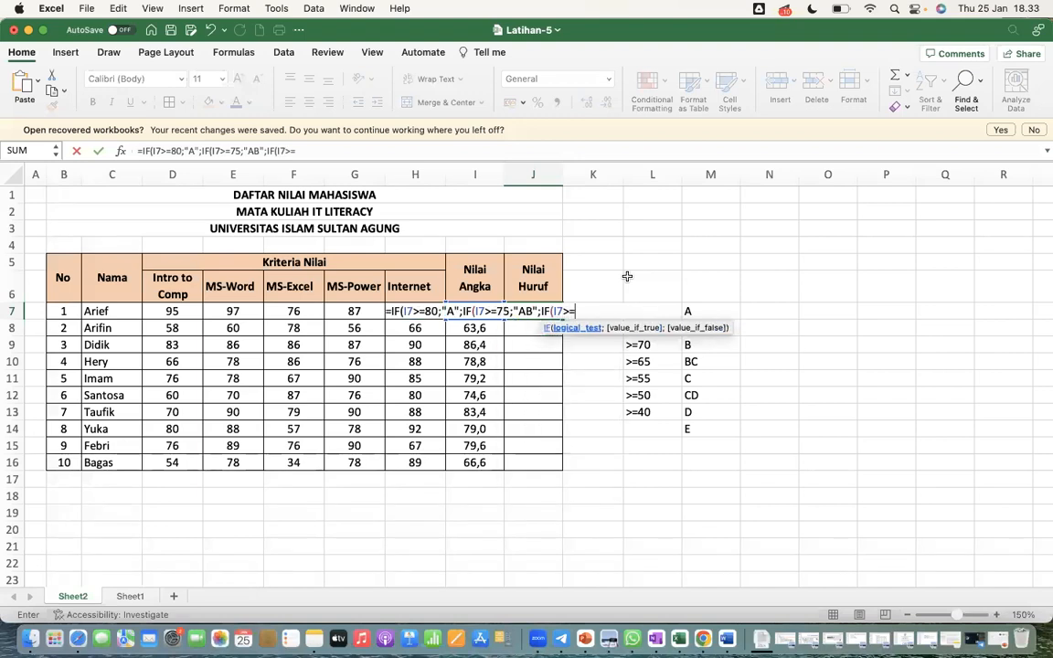
type("70;\"")
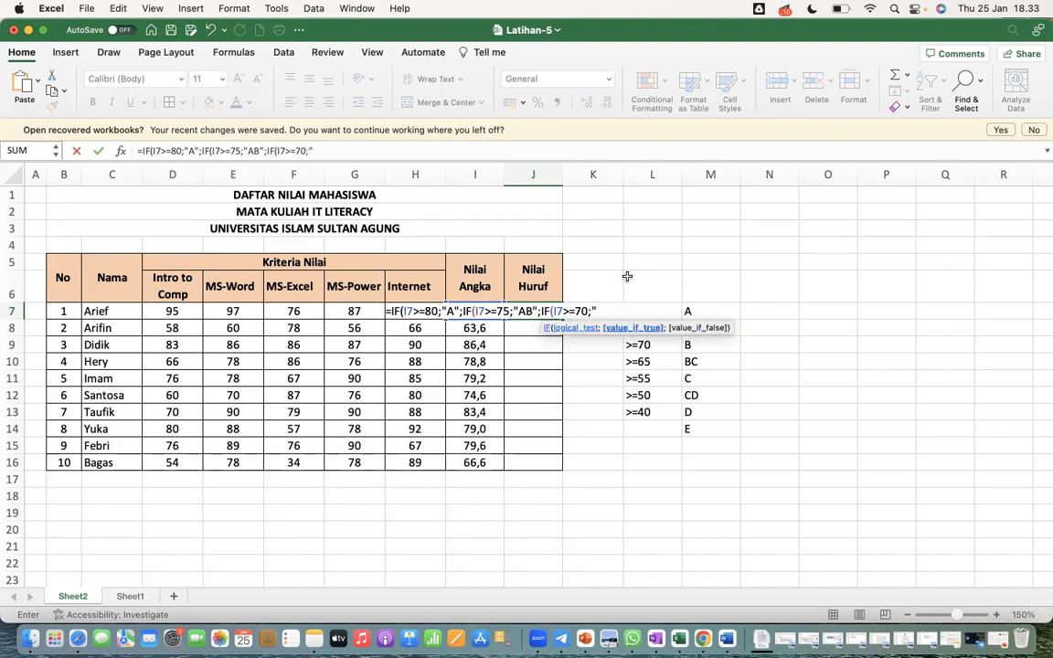
type("B\";IF(I7>")
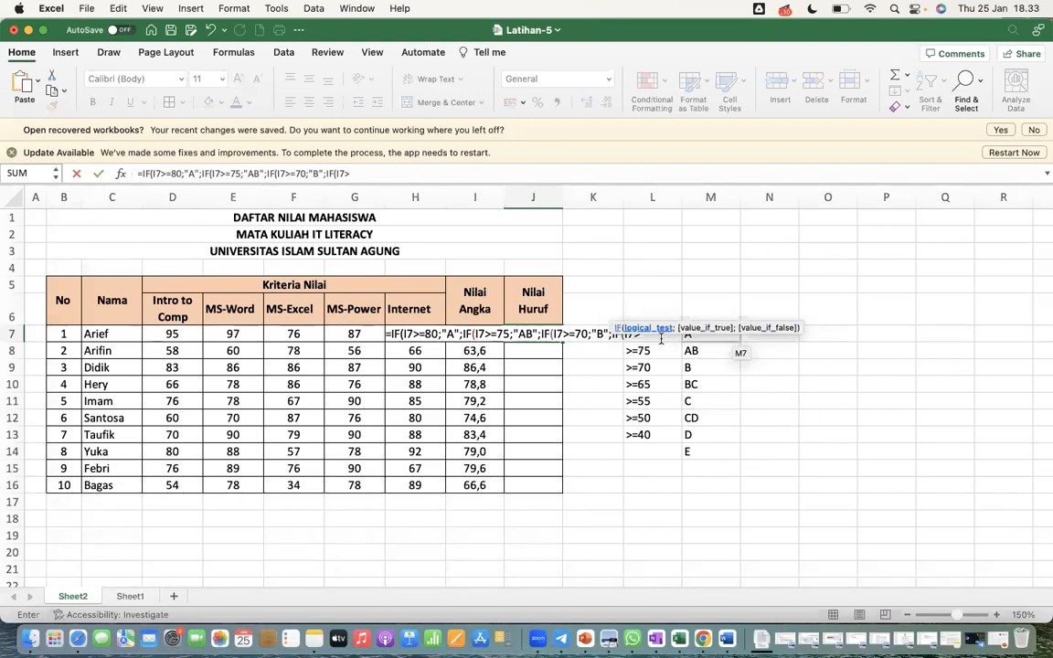
Complete the fourth condition in the J7 formula as I7>=65;"BC"; and start another nested IF
left_click(391, 173)
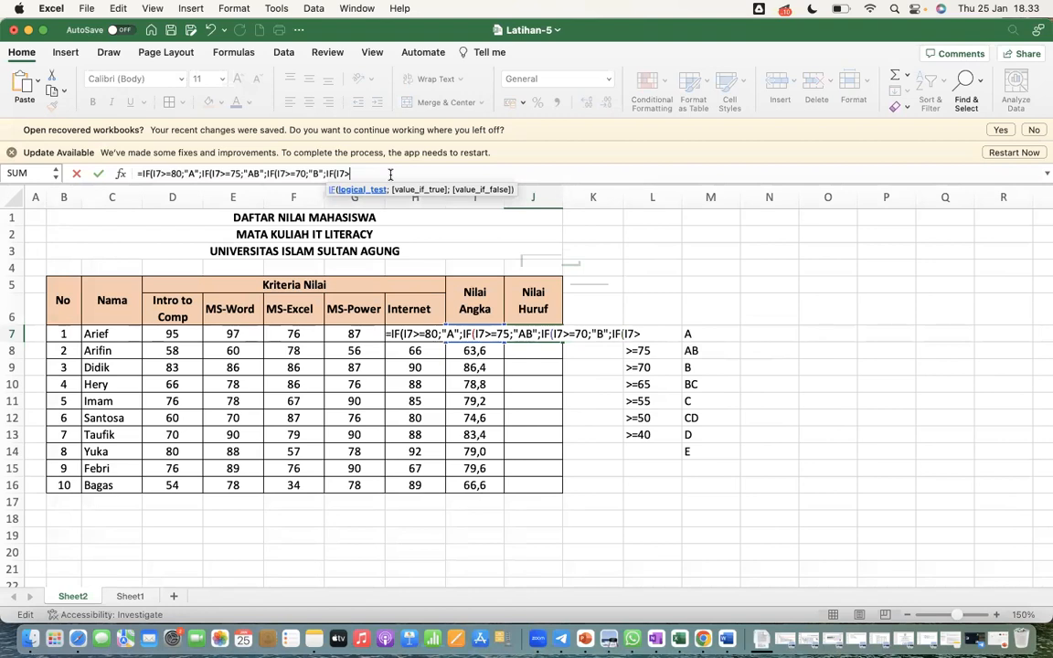
type("=65")
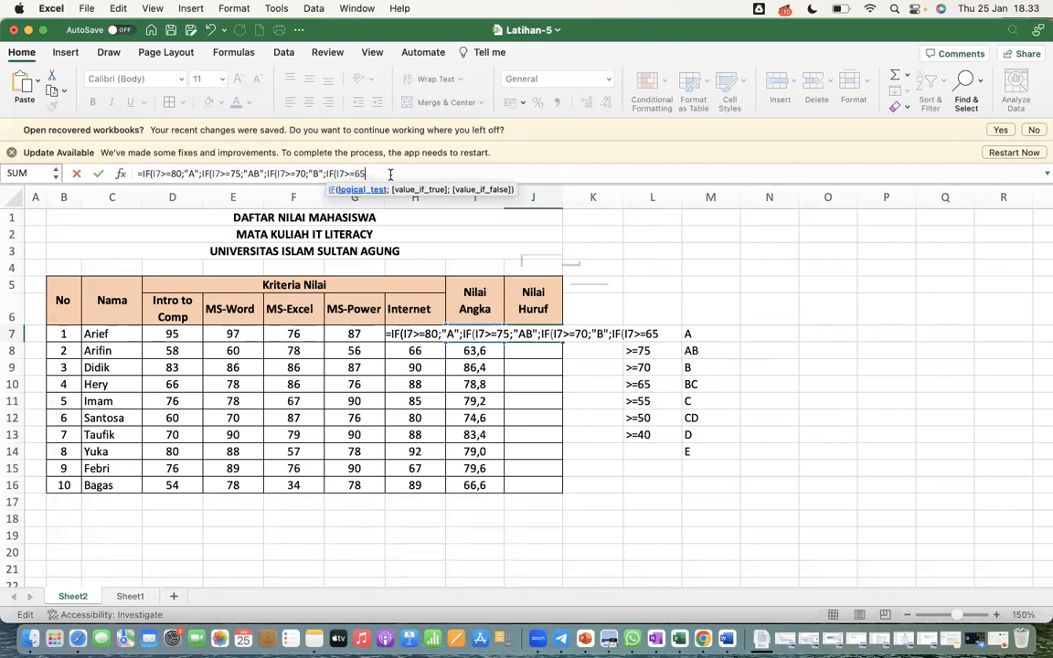
type(";\"")
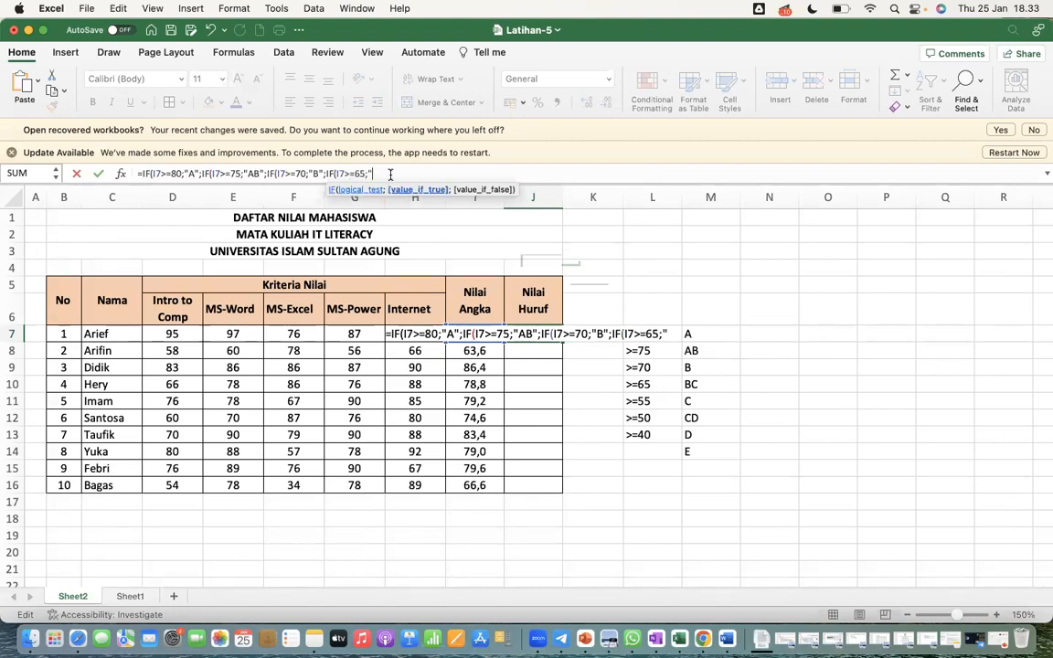
type("BC\";IF")
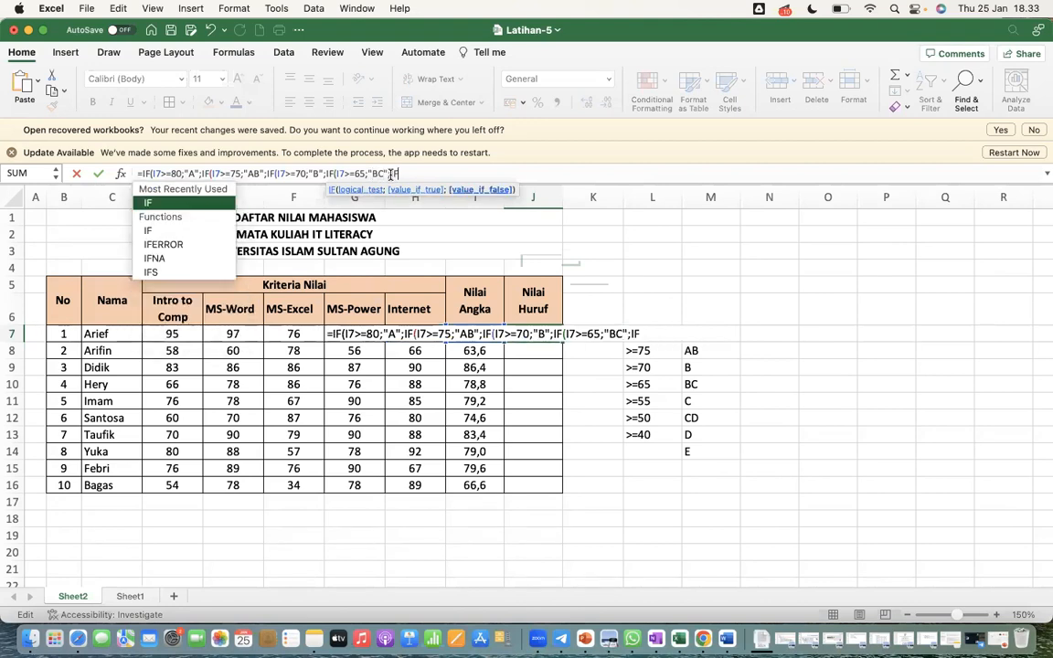
type("(I7>")
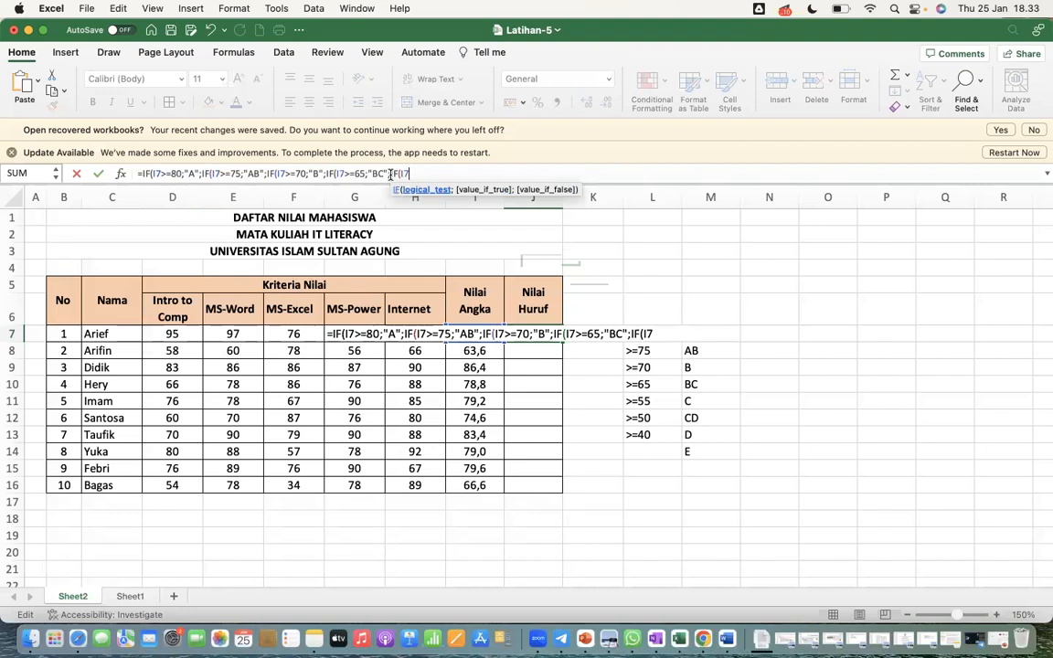
type("=60;\"")
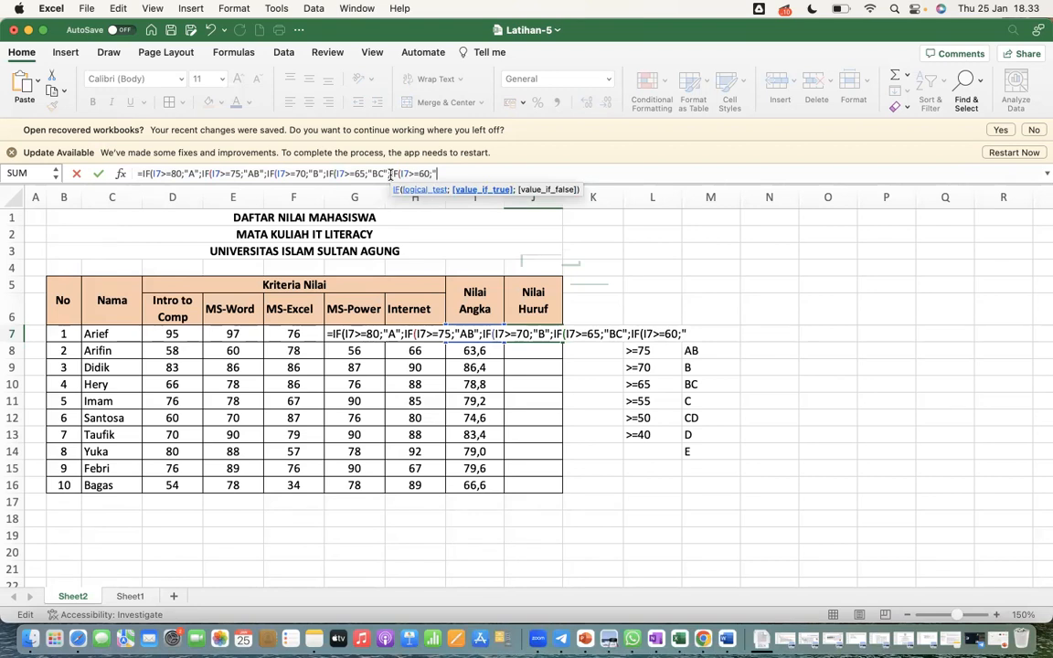
type("C\";IF(")
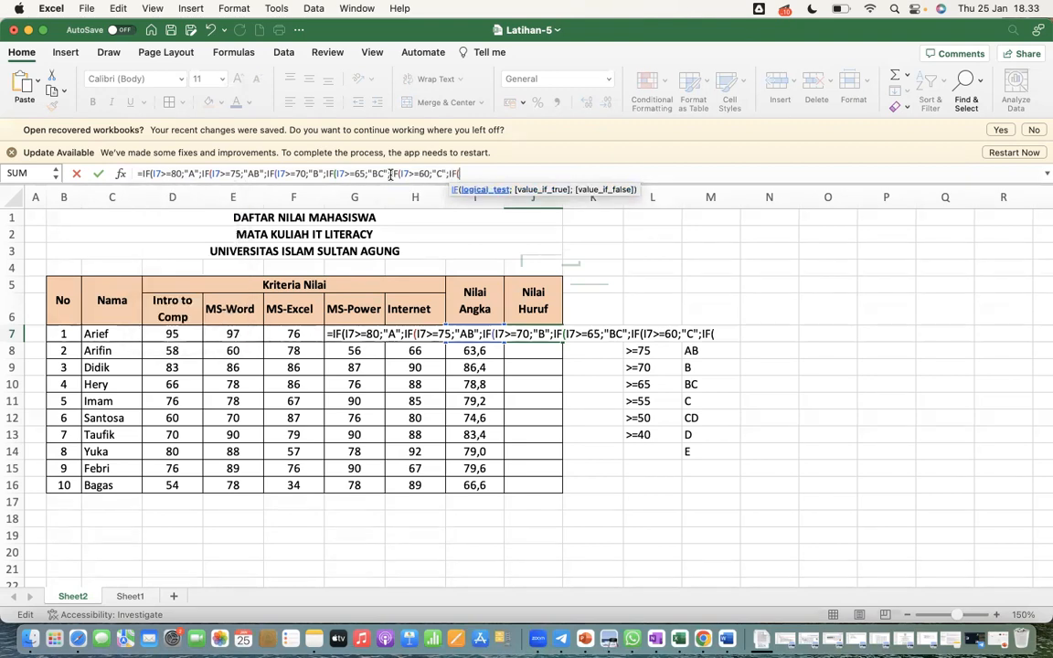
type("I7>=")
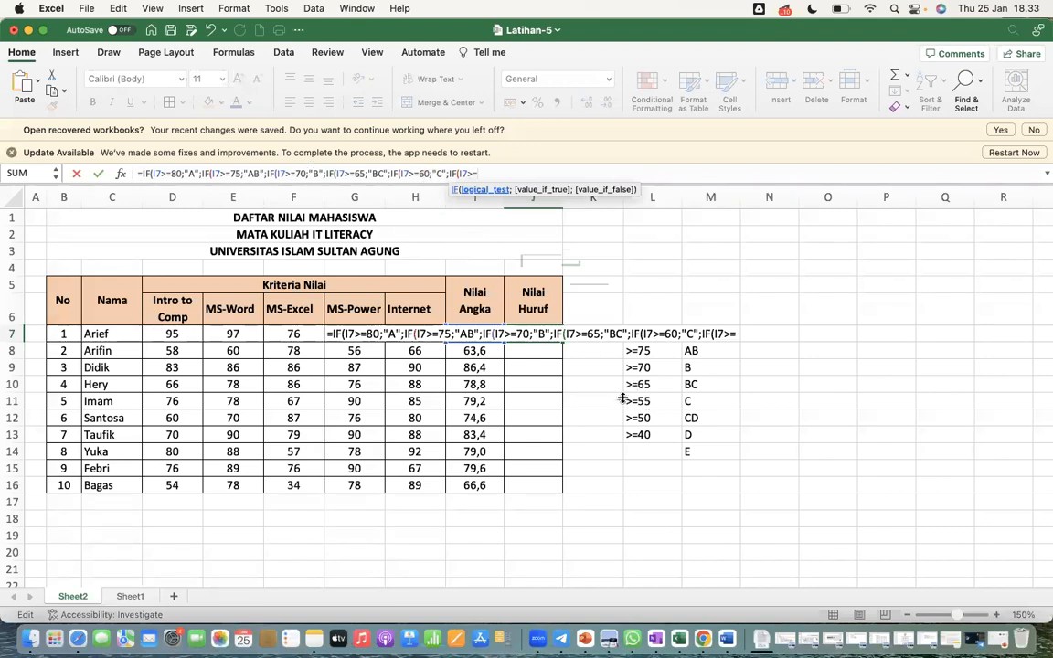
Set the threshold for grade C in the J7 formula to 55
left_click(424, 174)
double_click(424, 173)
type("55")
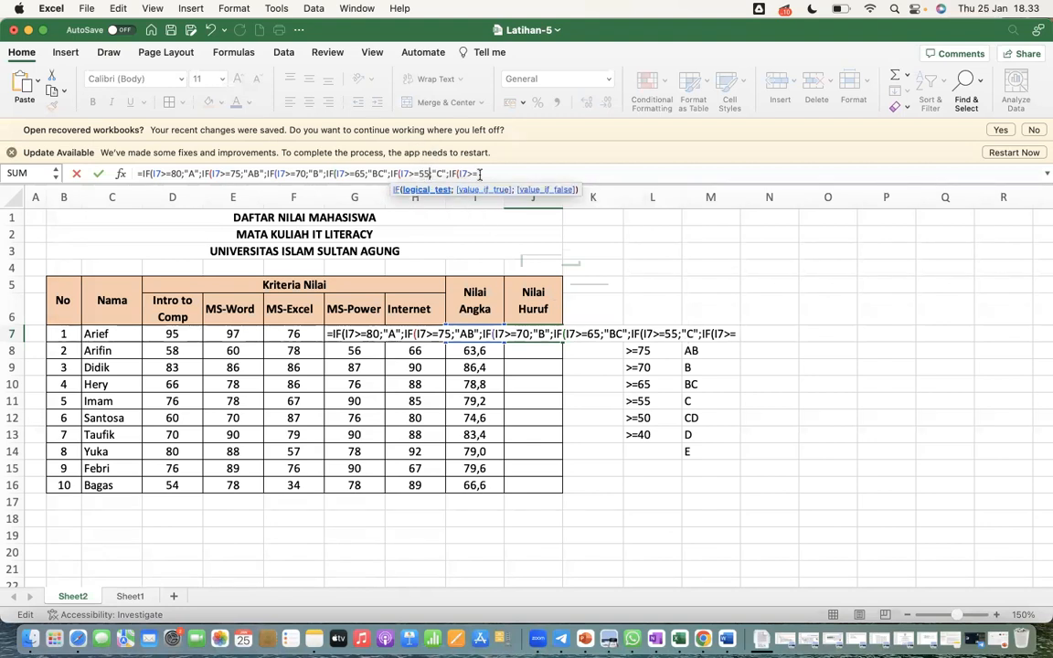
Continue the last open condition at the end of the J7 formula with 45;"CD
left_click(492, 172)
type("45")
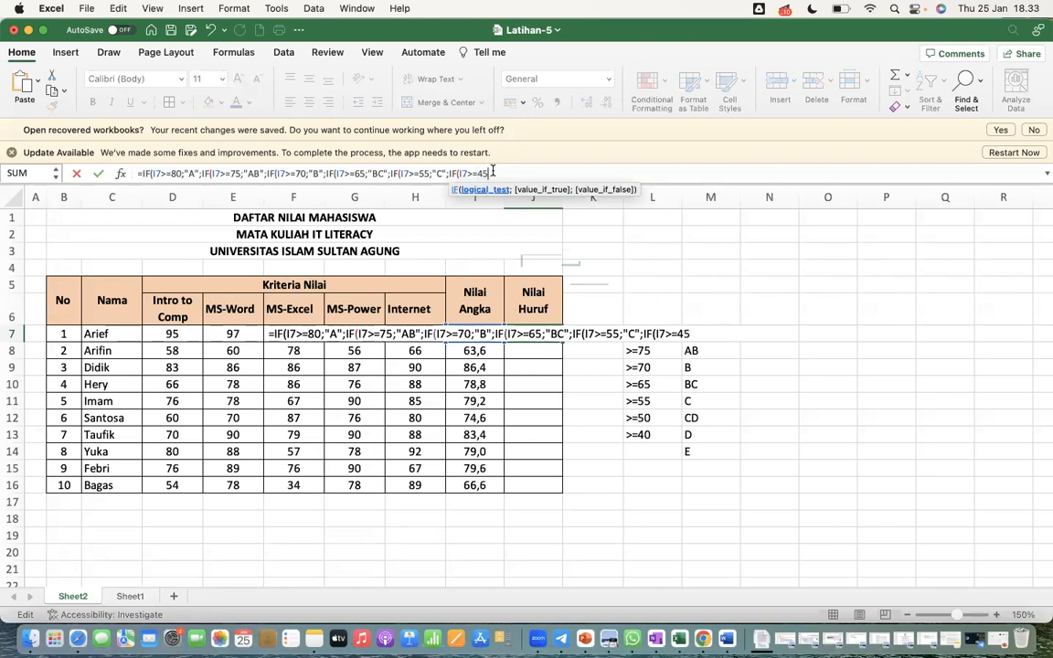
type(";\"")
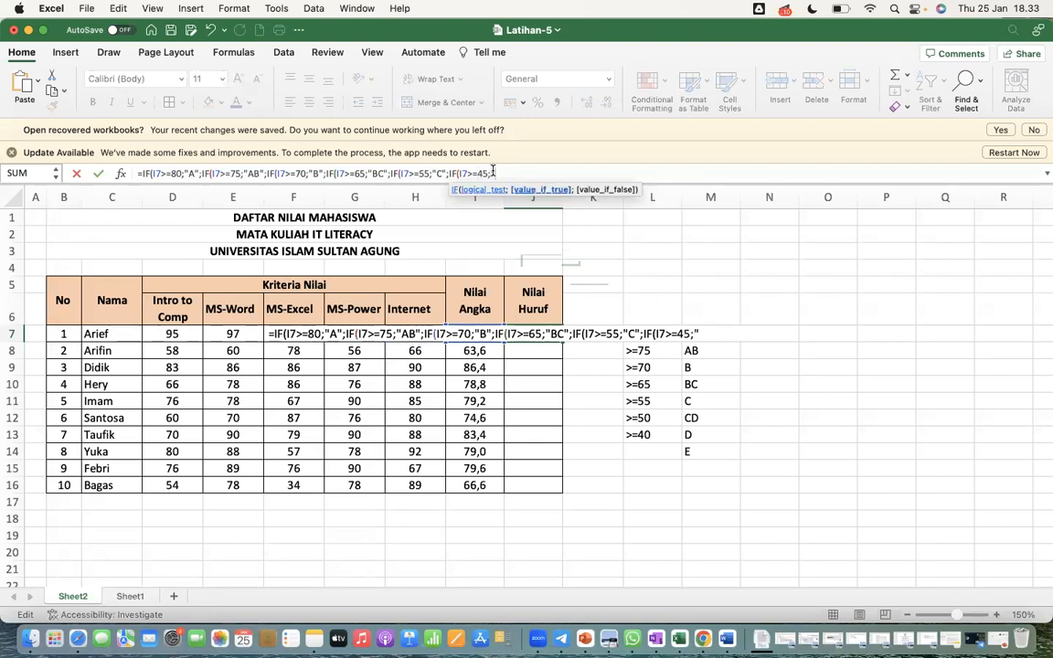
type("CD")
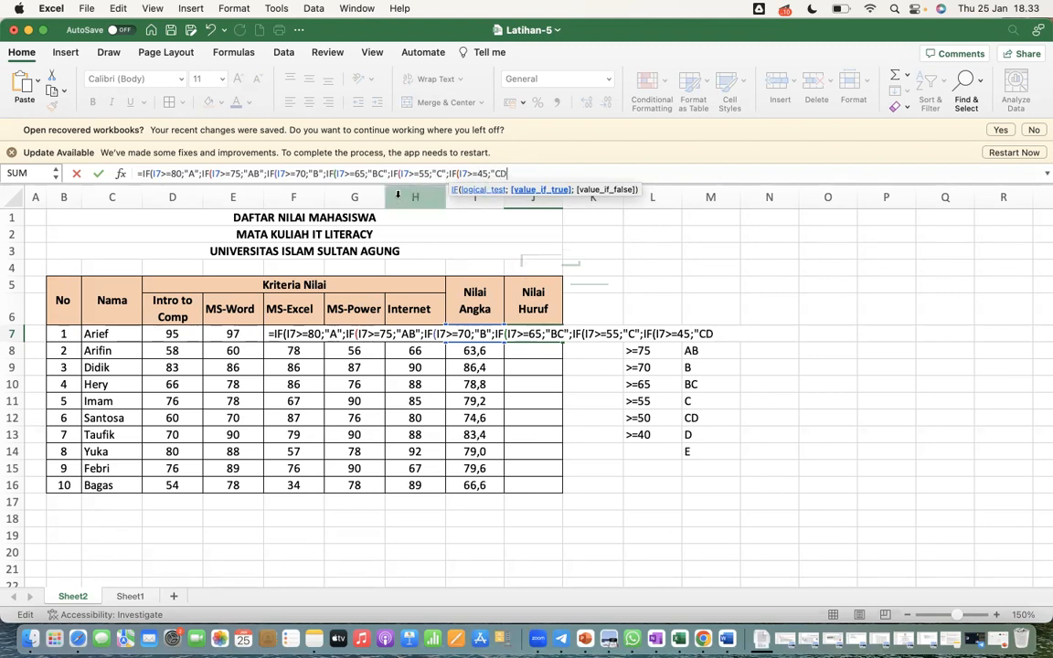
Set the threshold for grade CD in the J7 formula to 50 and complete its "CD"; result
double_click(482, 173)
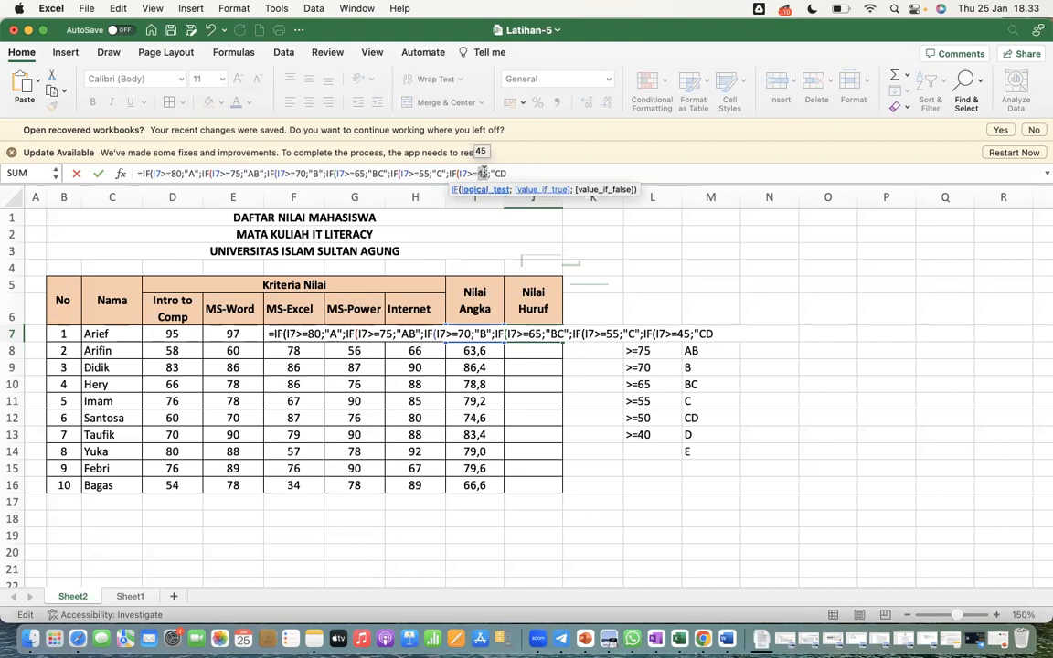
type("50;")
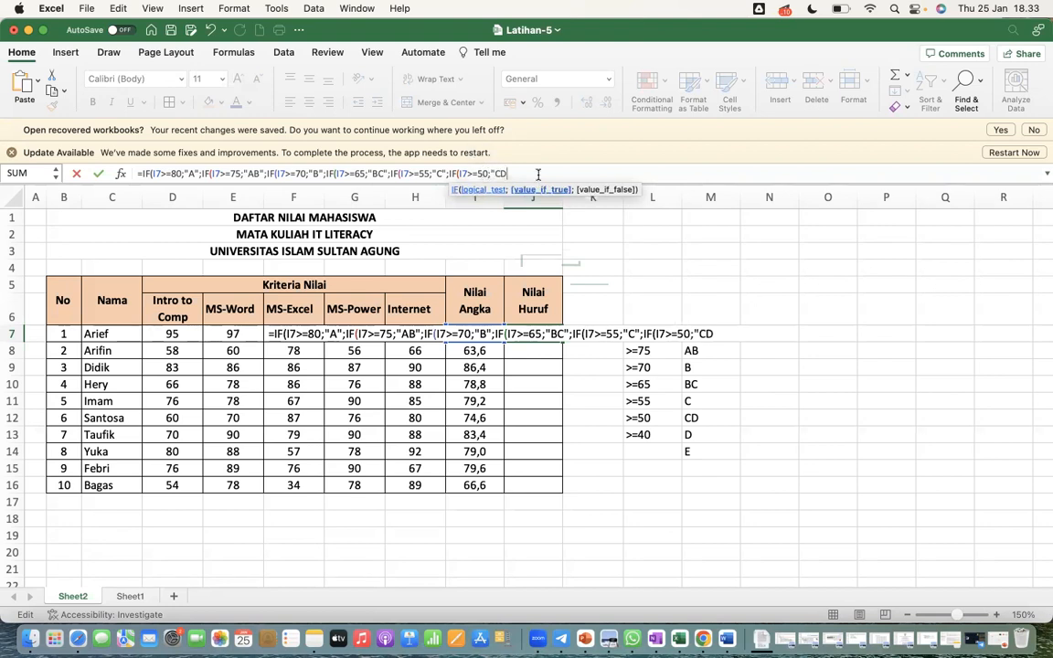
type("\"CD\";")
type("IF(")
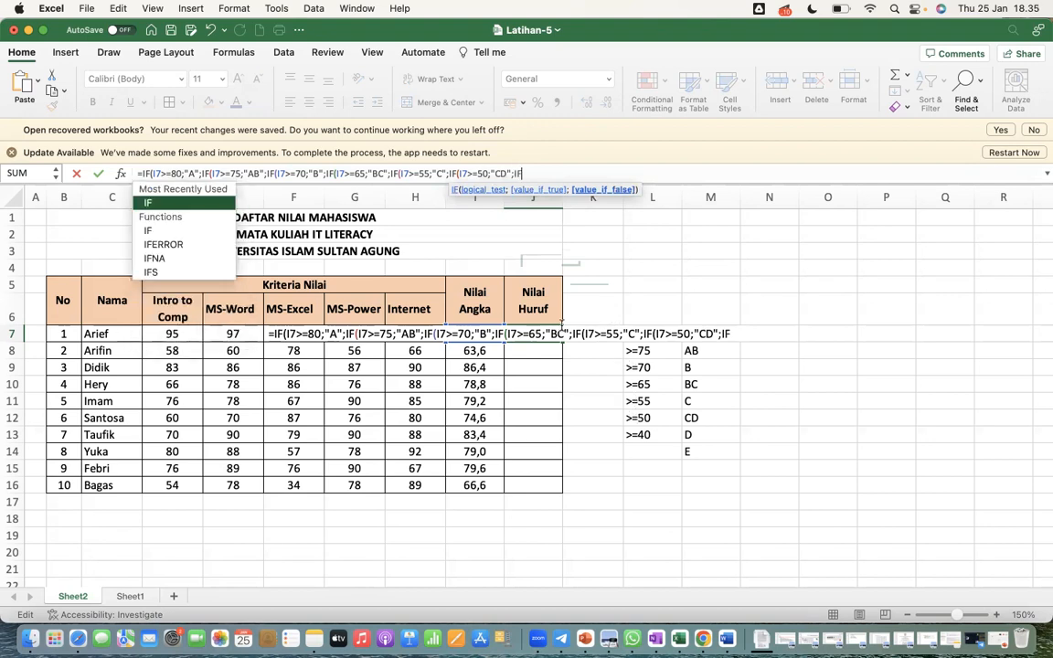
type("I7>")
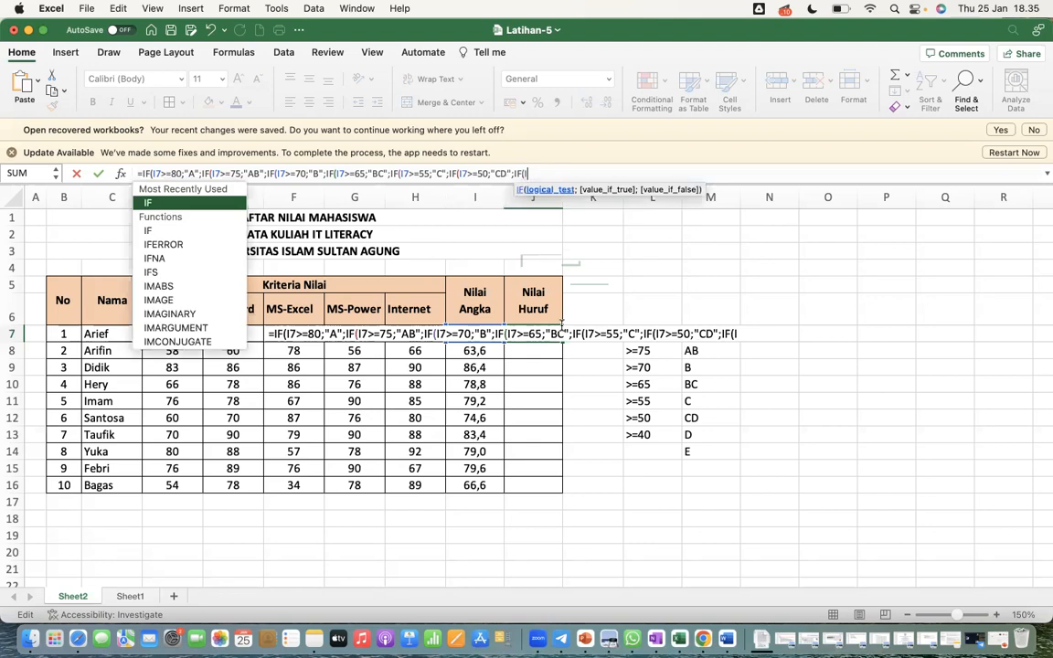
type("=")
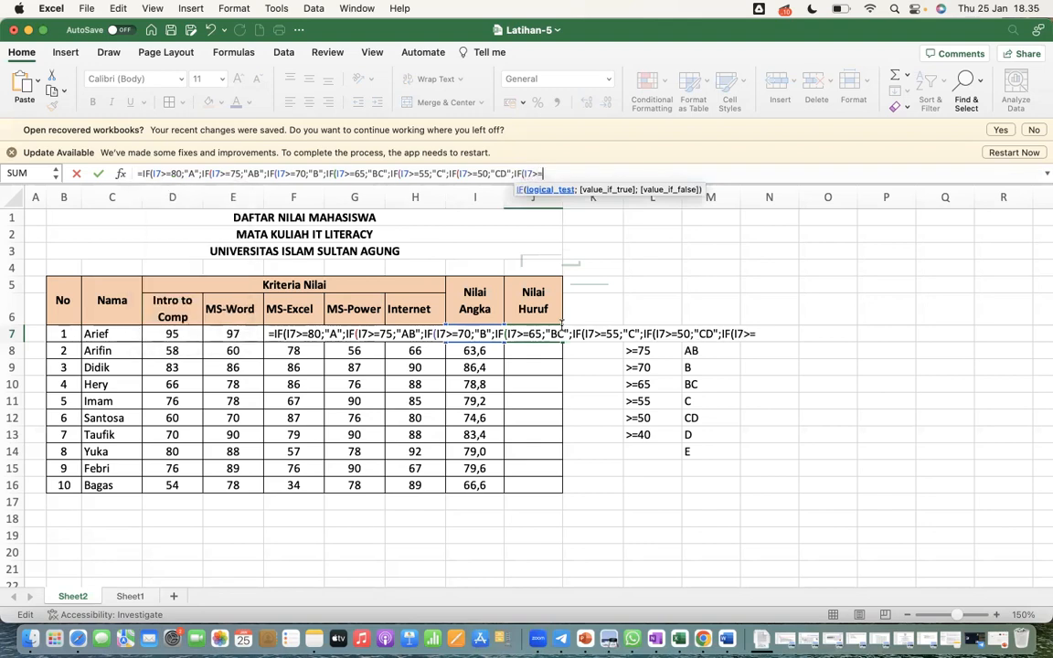
type("40;\"")
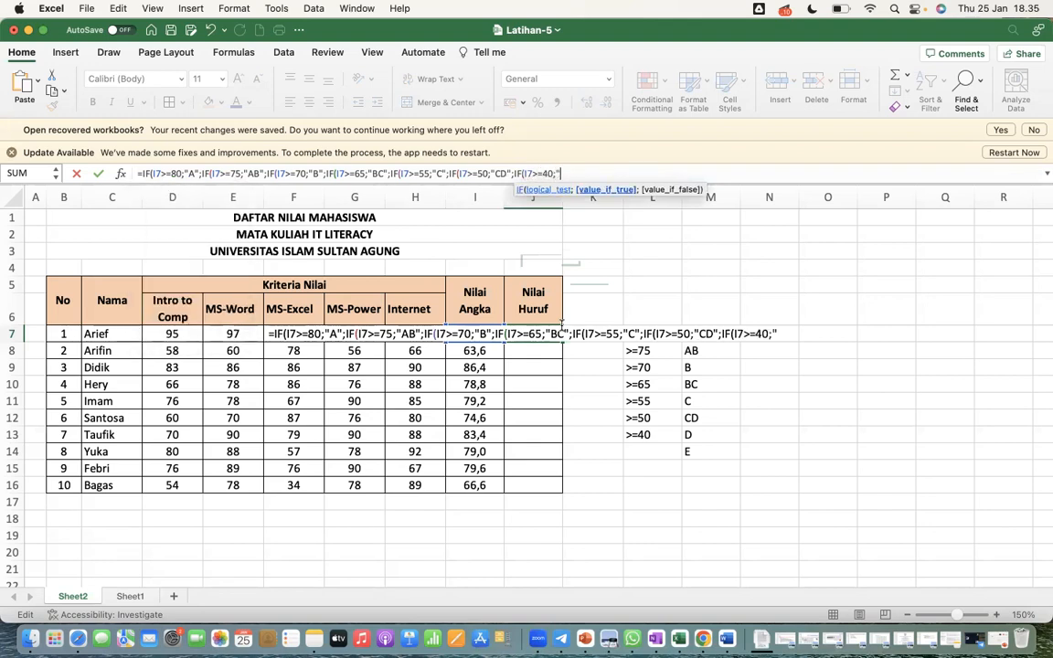
Add the final nested condition IF(I7>=40;"D";"E" to the J7 formula
type("D\";\"E\"")
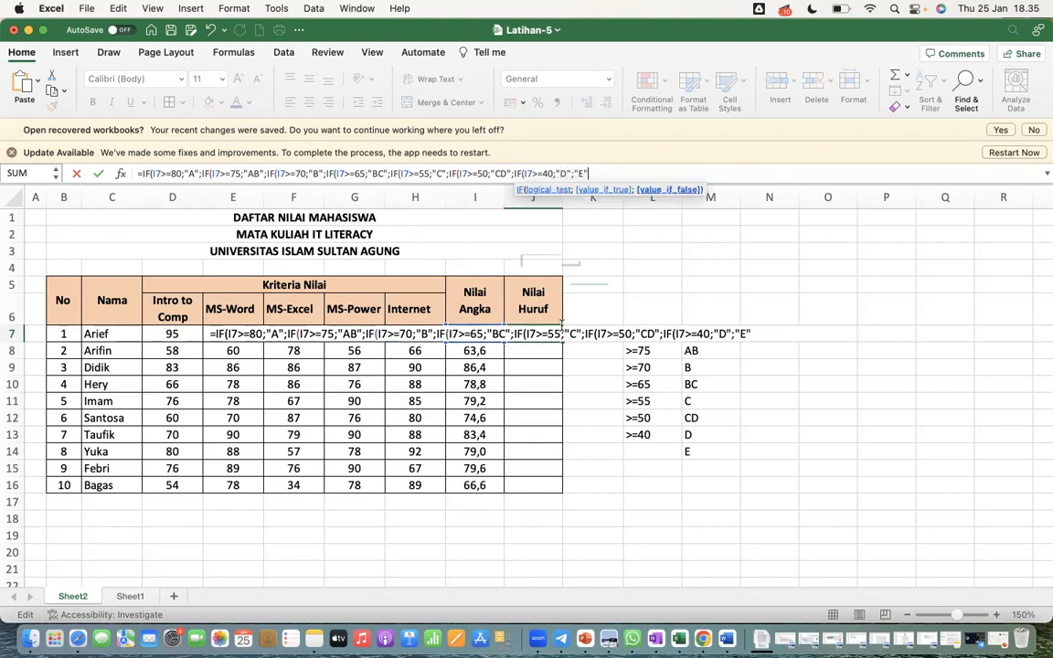
type("))")
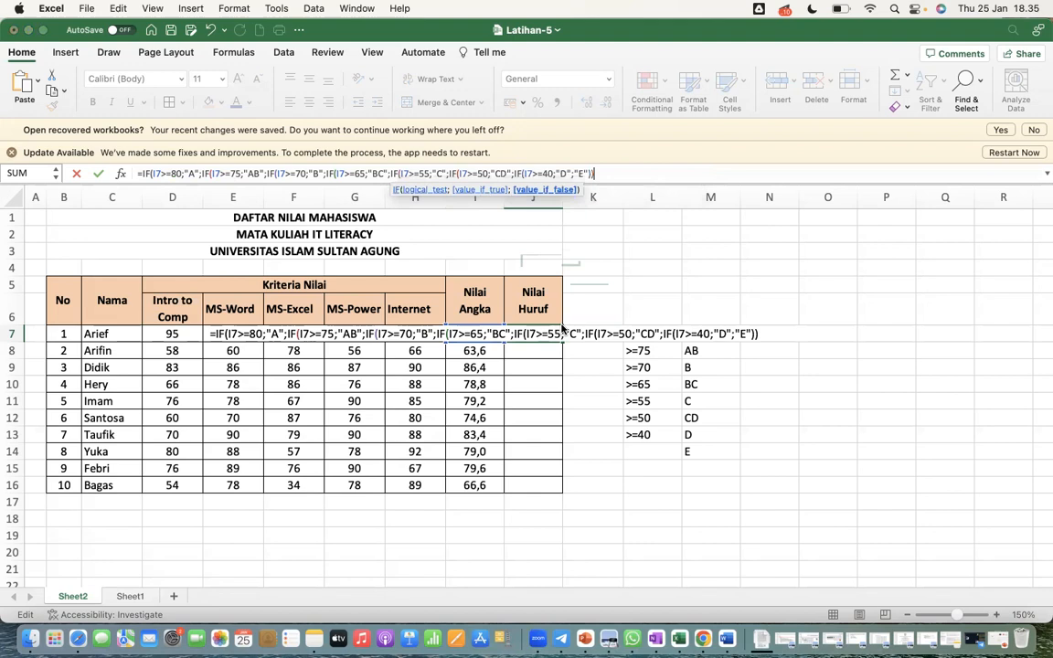
Close all brackets of the nested IF formula in J7, confirm it, and fill it down to J16
key("Return")
left_click(563, 320)
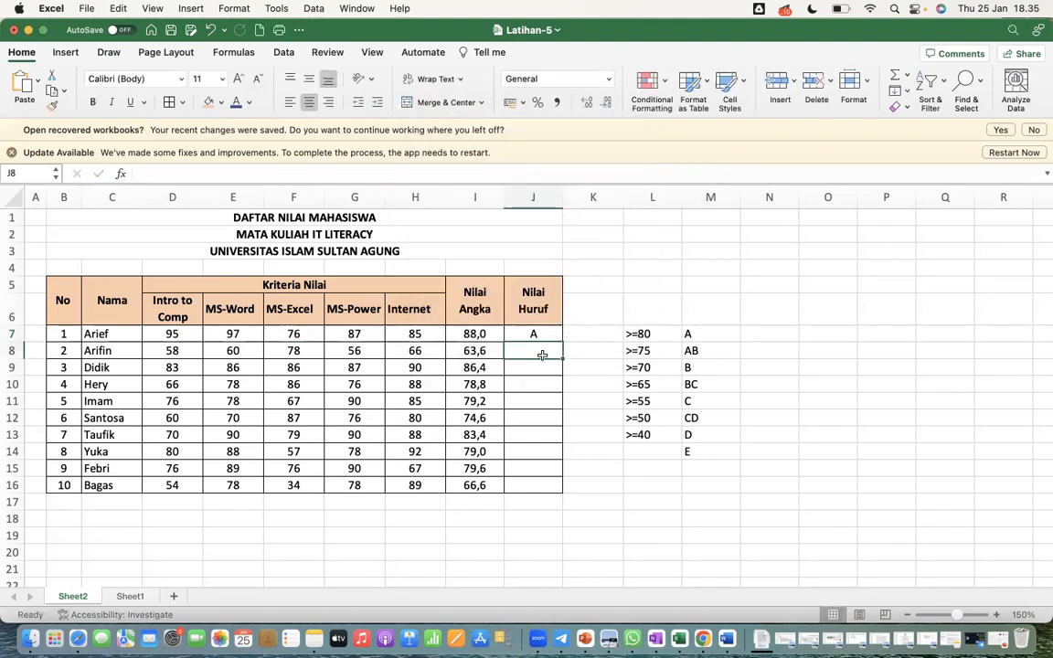
left_click_drag(563, 343, 548, 486)
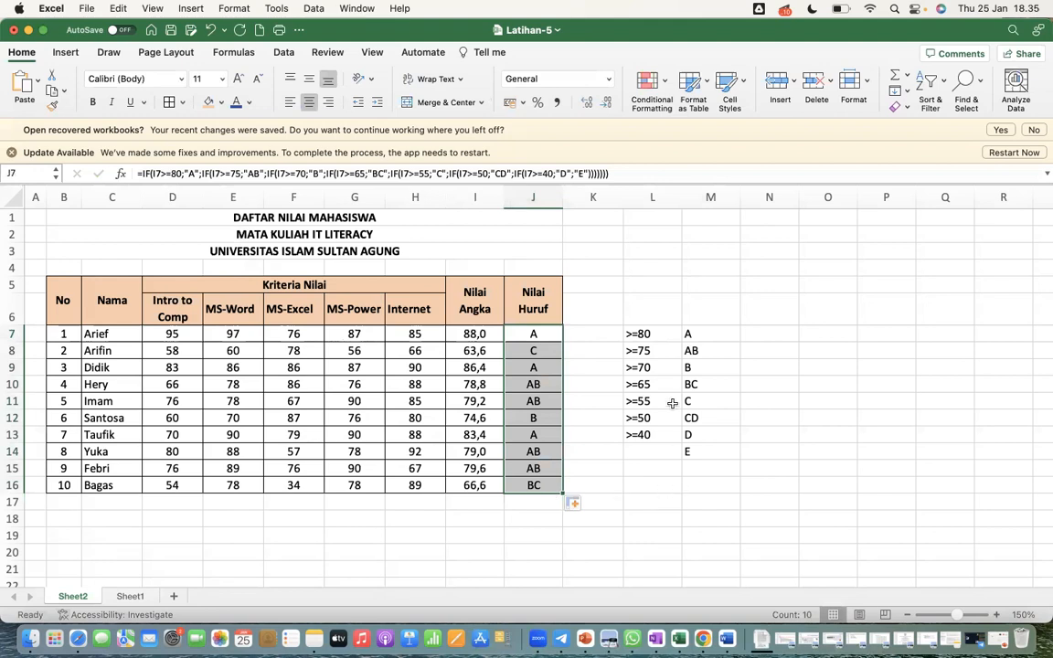
Delete the grade criteria helper list in L7:M16 beside the student table
left_click(637, 349)
left_click_drag(639, 334, 702, 489)
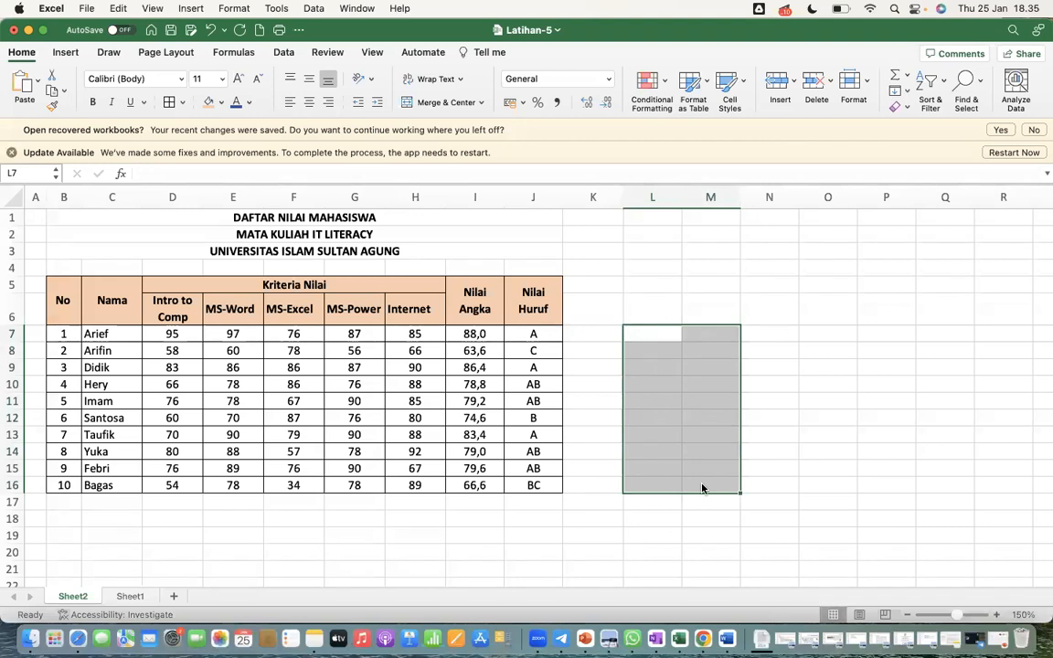
Create an Equal To highlight rule for the Nilai Huruf grades in J7:J16 with BC as the comparison value
left_click(540, 335)
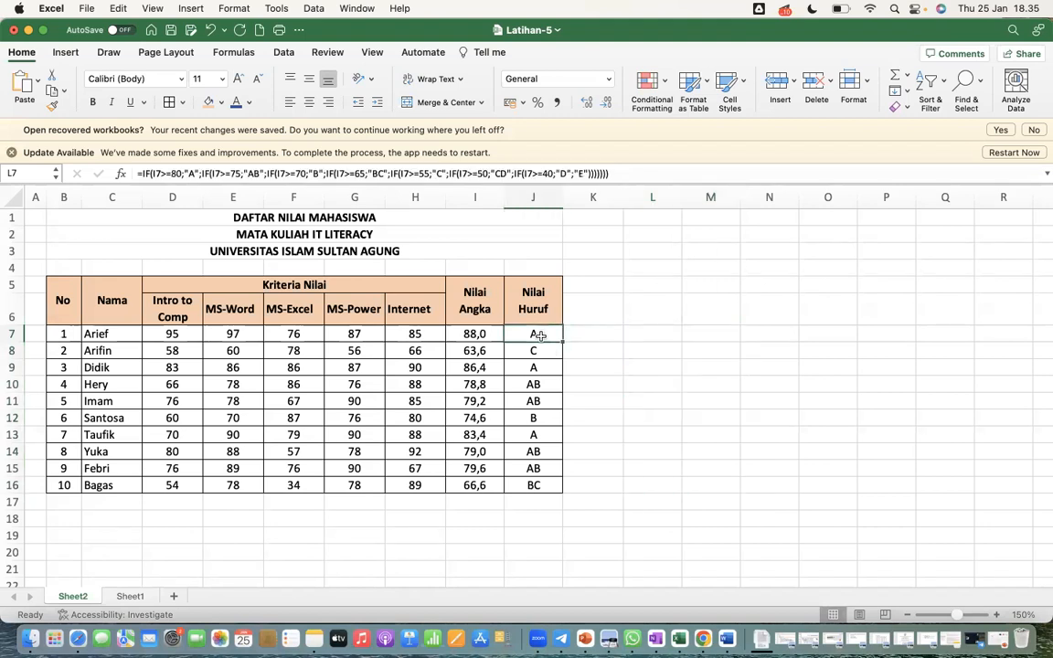
key("shift+Down")
key("shift+Down")
key("shift+Down")
key("shift+Down")
key("shift+Down")
key("shift+Down")
key("shift+Down")
key("shift+Down")
key("shift+Down")
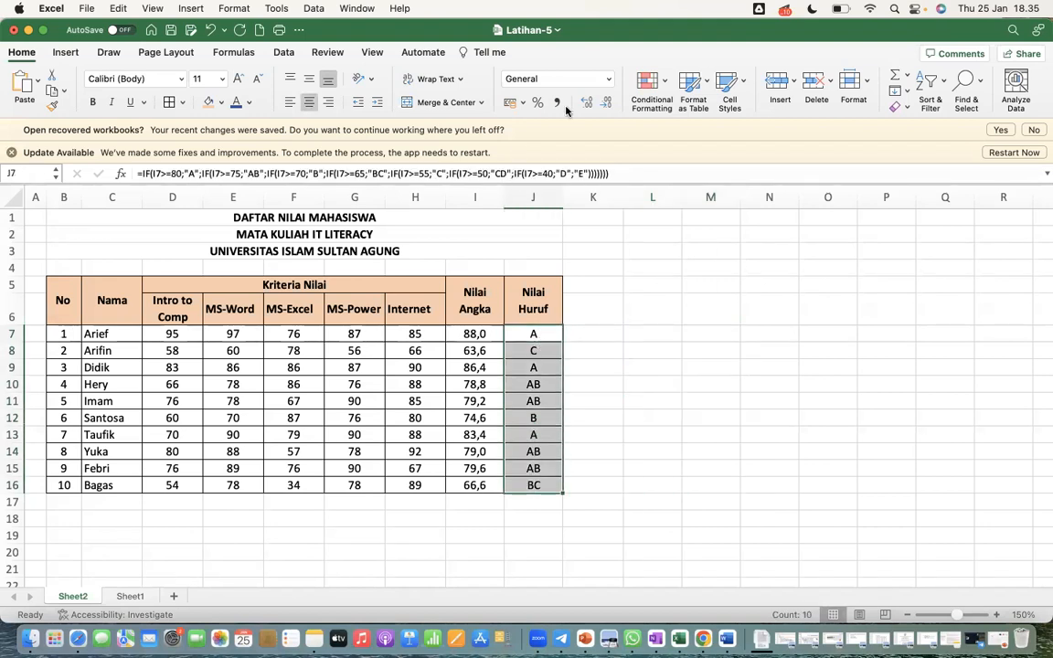
left_click(653, 88)
mouse_move(689, 110)
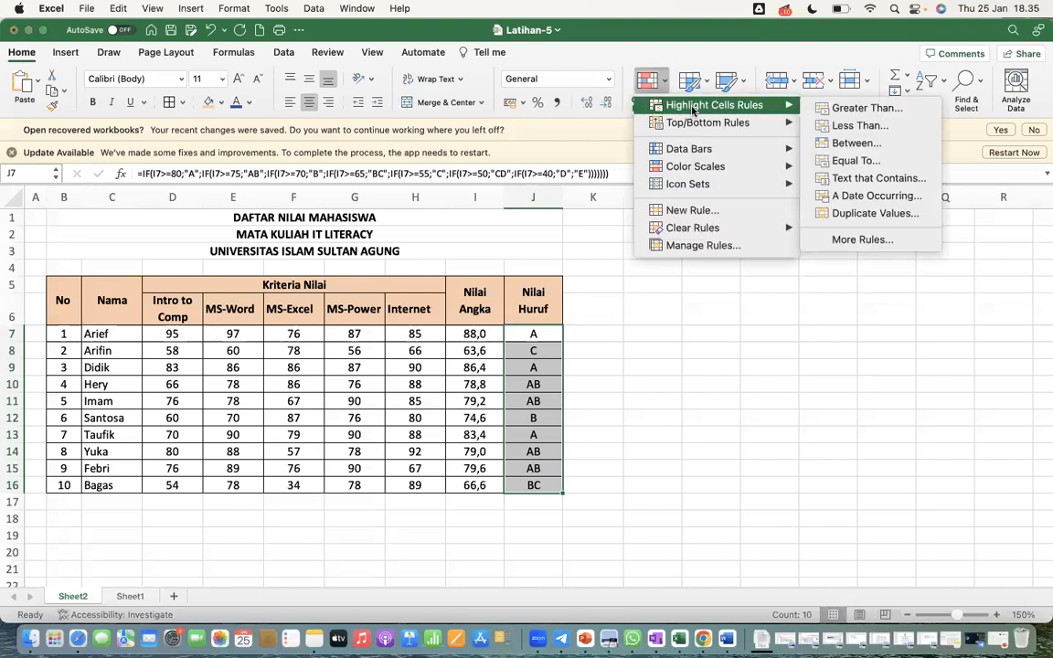
left_click(856, 161)
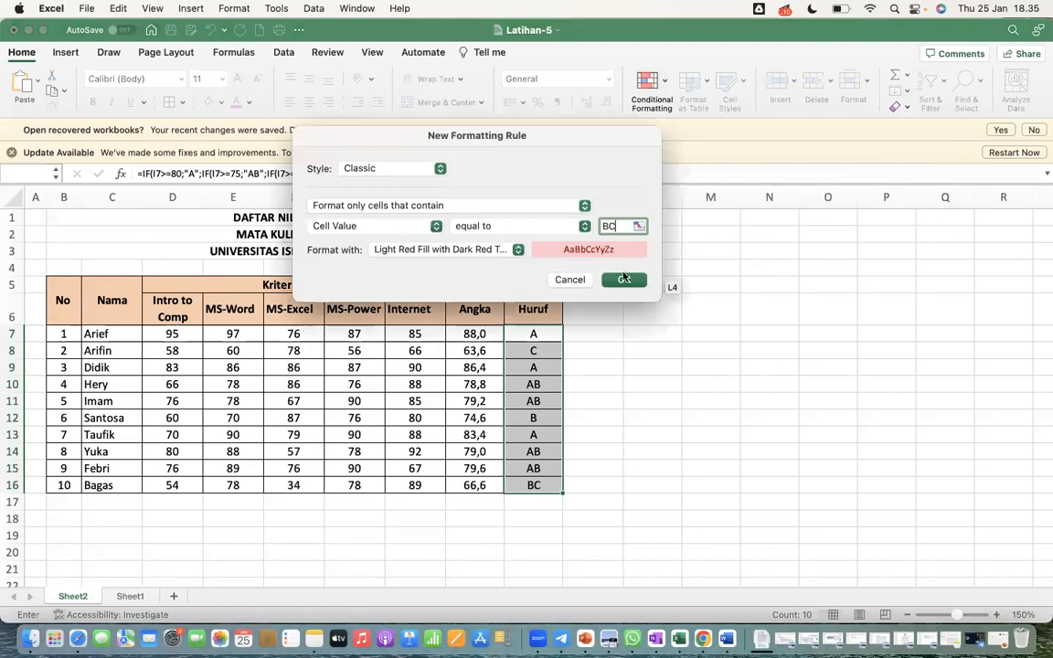
Give the BC rule a custom format with a bold red font and apply it to the grades
left_click(492, 252)
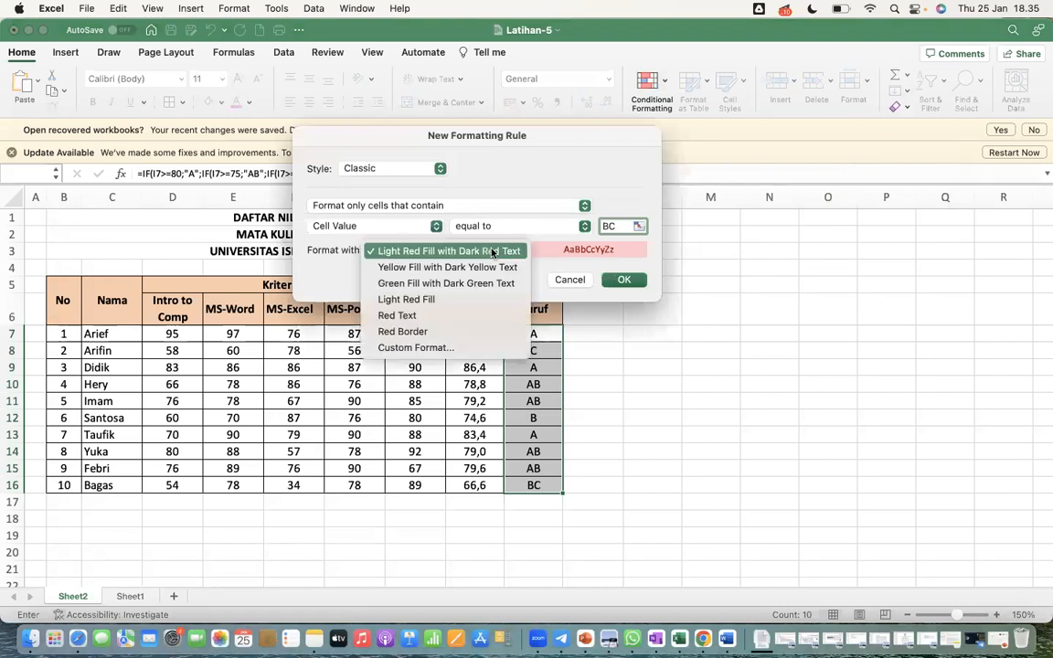
left_click(439, 345)
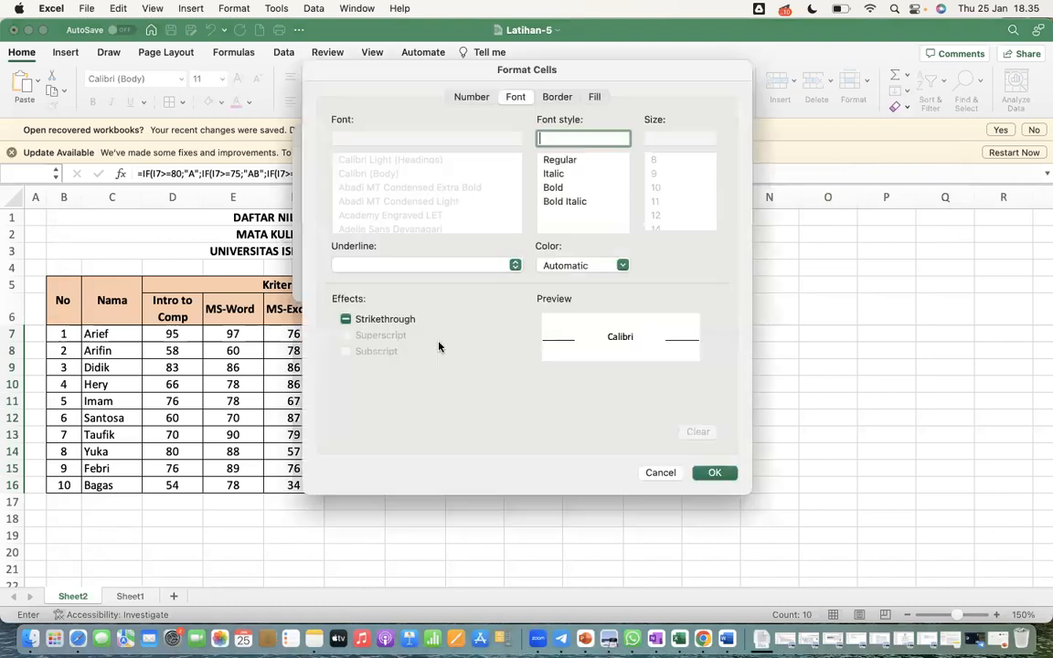
left_click(560, 186)
left_click(621, 265)
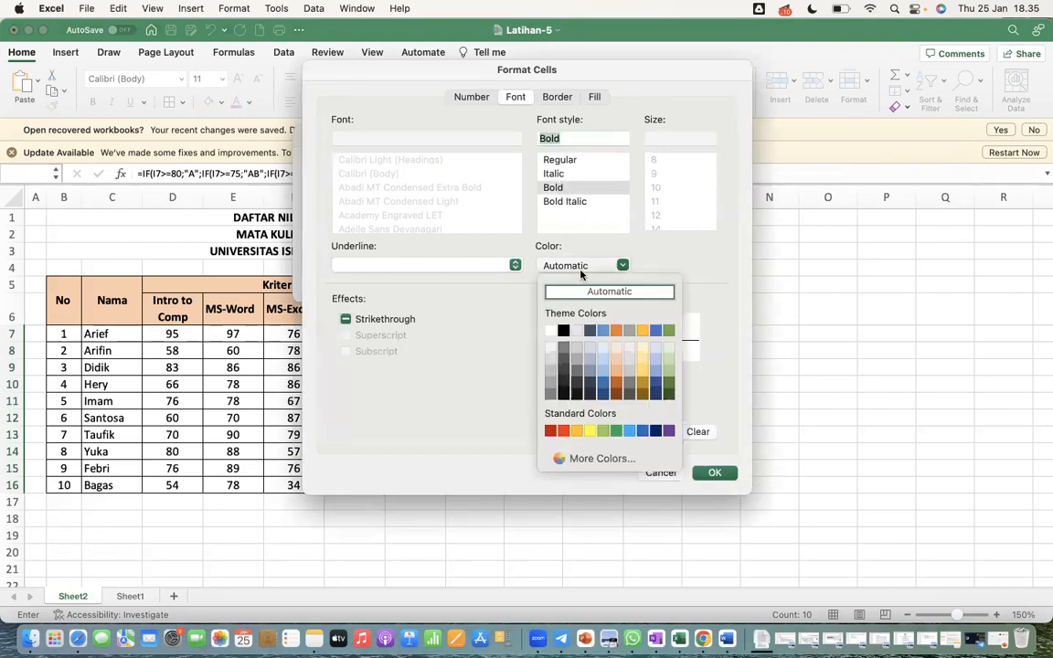
left_click(564, 429)
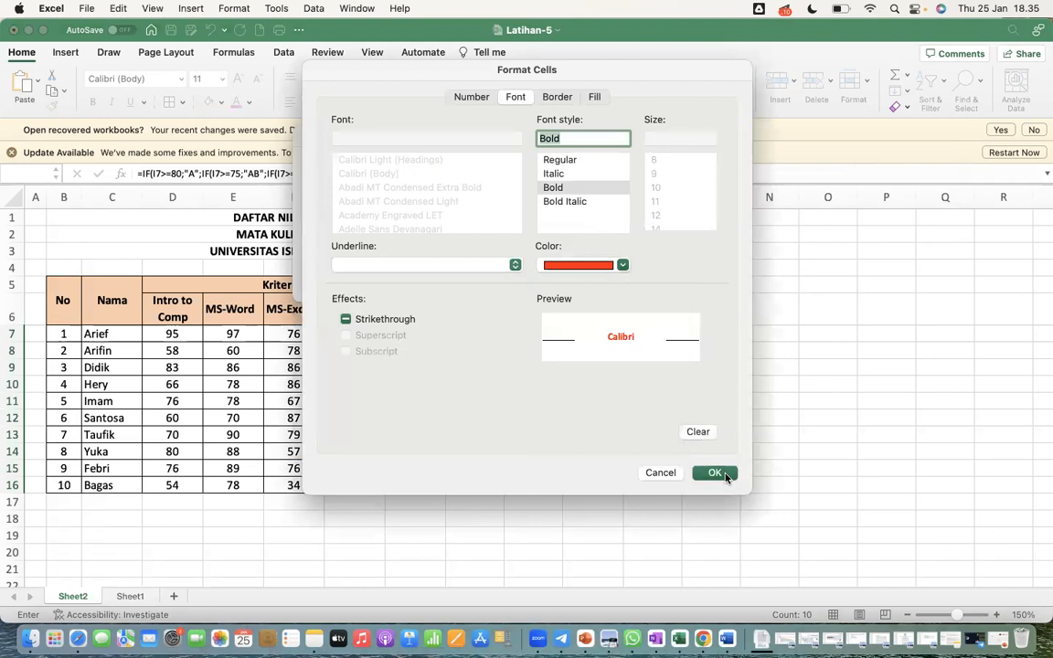
left_click(714, 472)
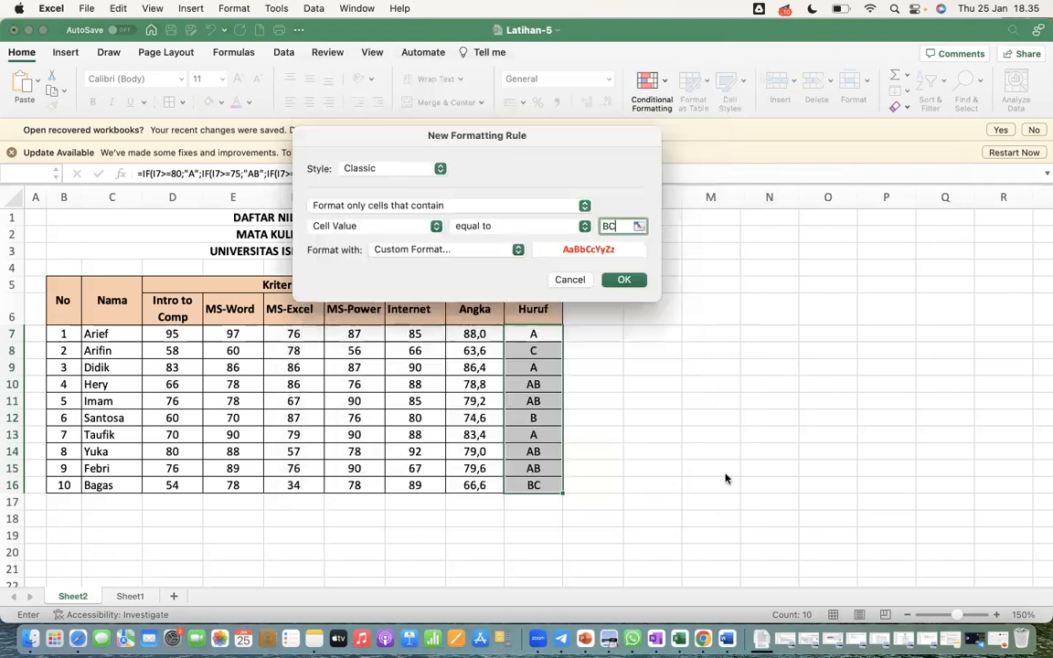
left_click(623, 278)
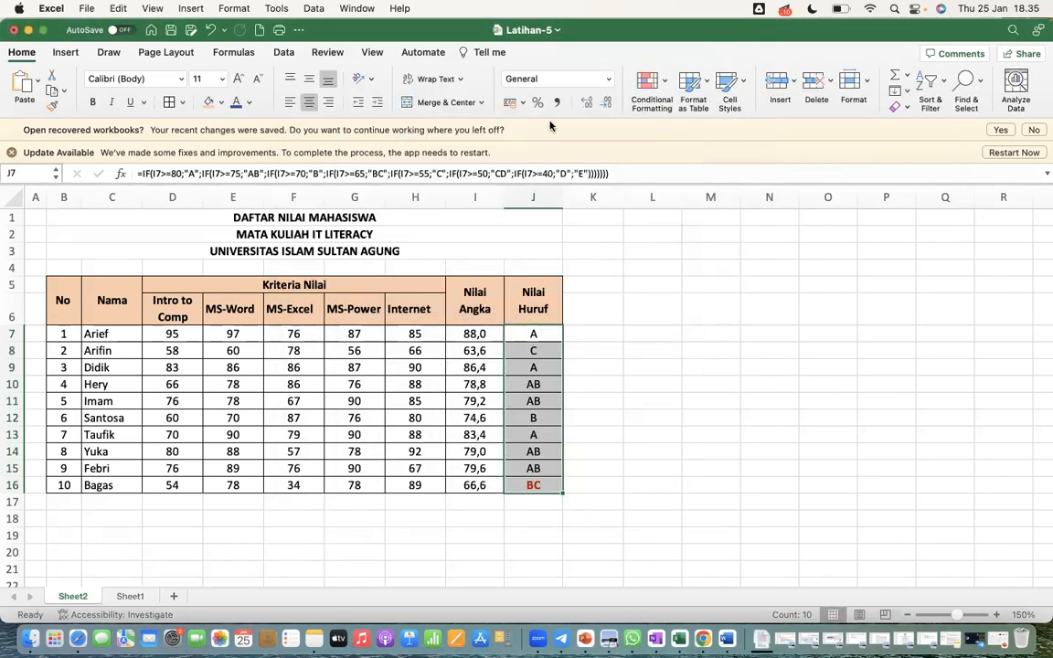
Create a second Equal To highlight rule for J7:J16 with A as the comparison value
left_click(654, 103)
mouse_move(731, 105)
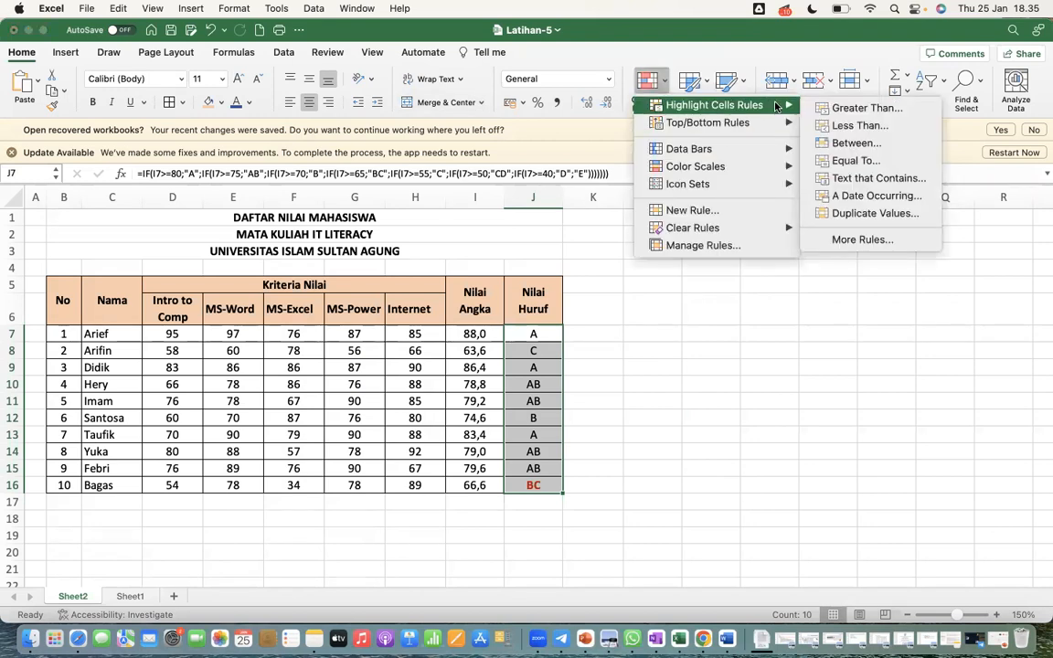
left_click(856, 162)
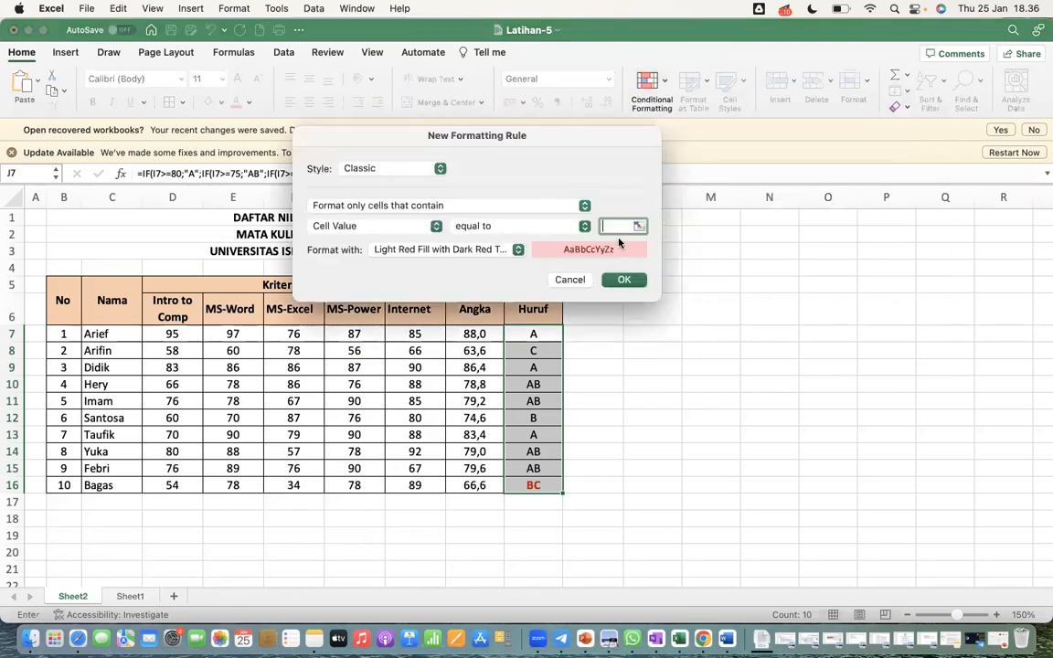
type("A")
Give the A rule a custom format with a bold blue font and apply it to the grades
left_click(517, 250)
left_click(429, 347)
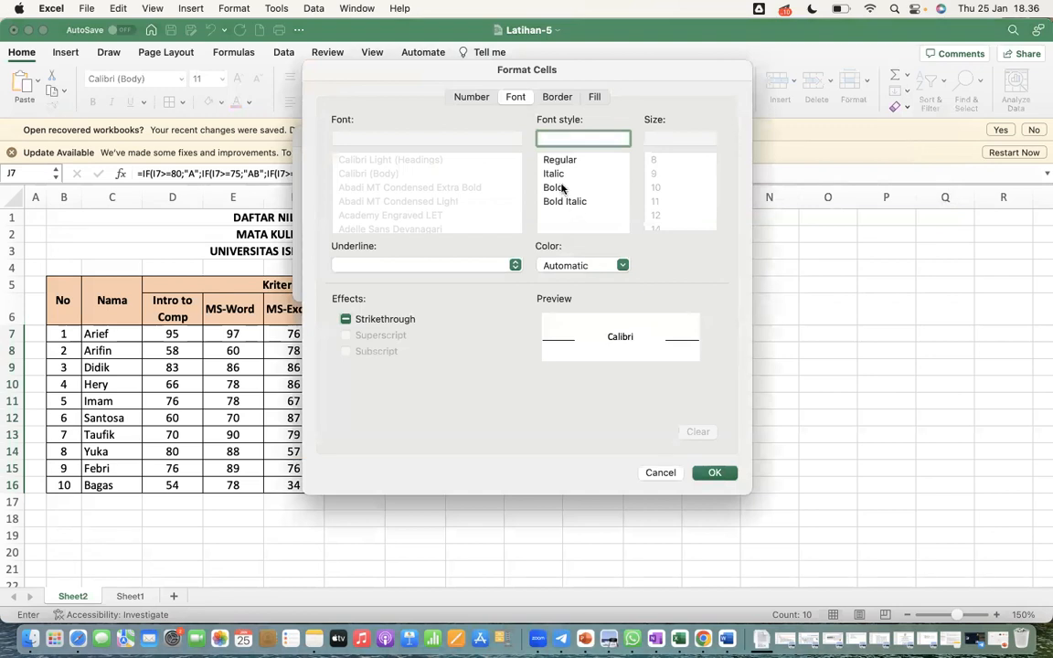
left_click(557, 188)
left_click(570, 264)
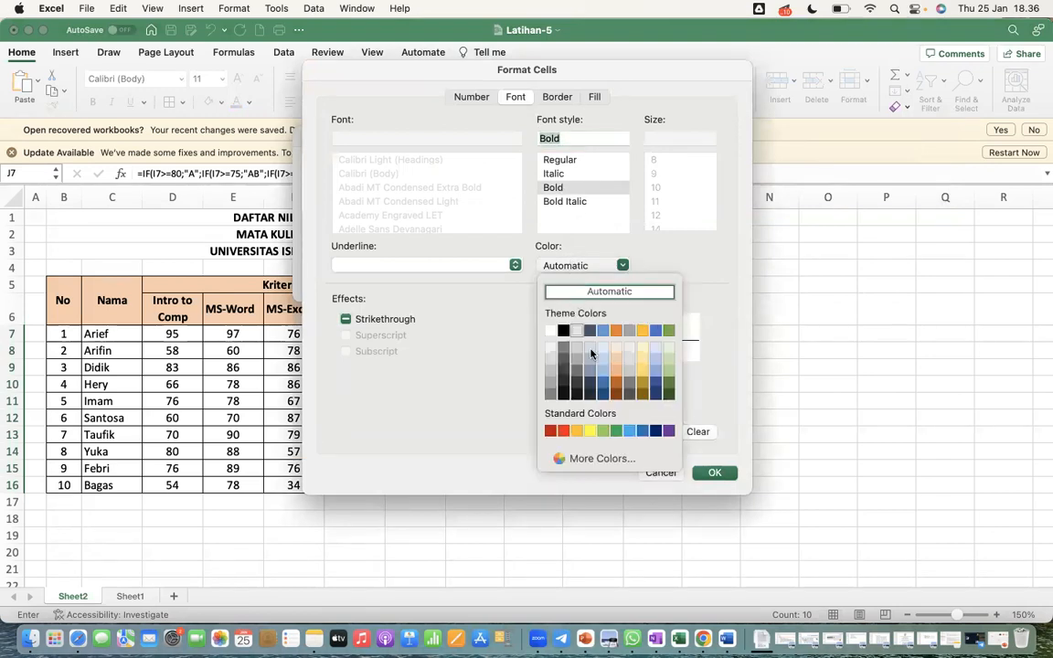
left_click(643, 430)
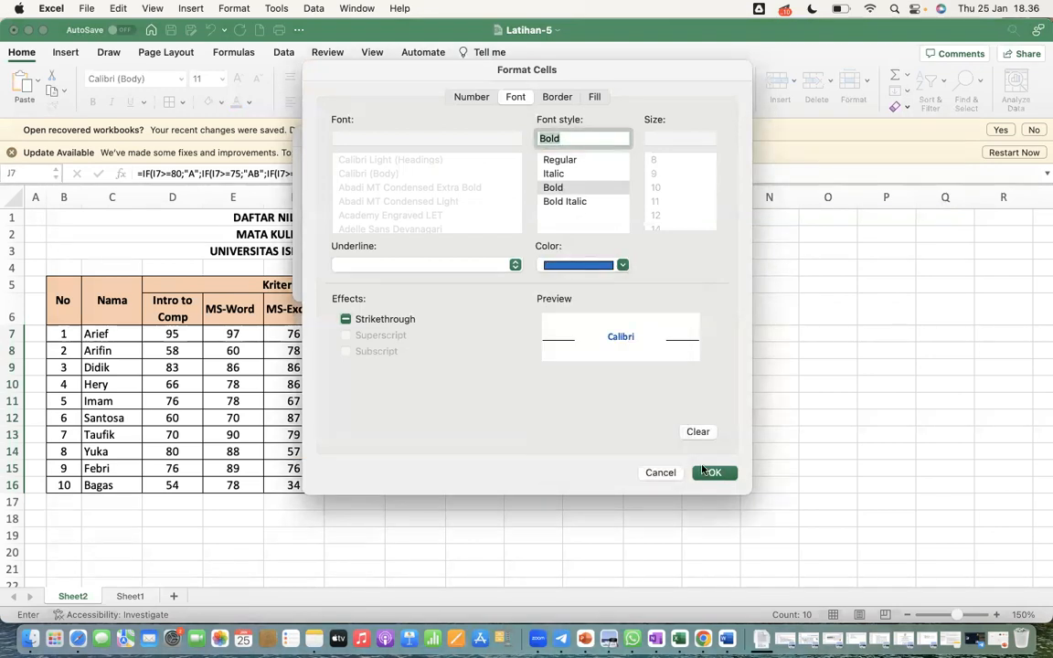
left_click(712, 473)
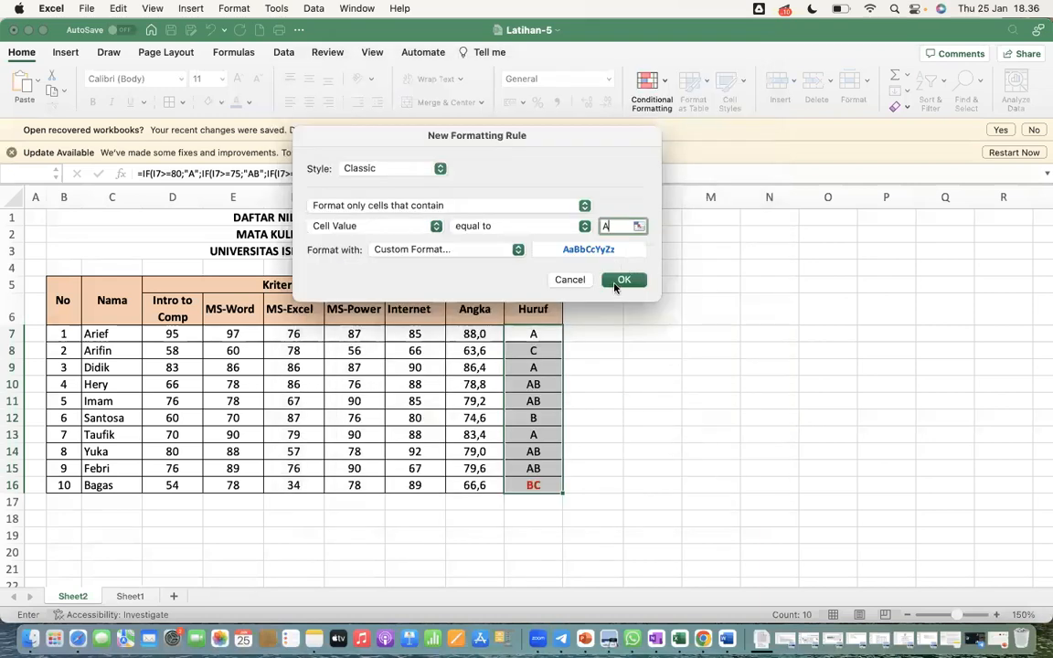
left_click(621, 280)
left_click(677, 493)
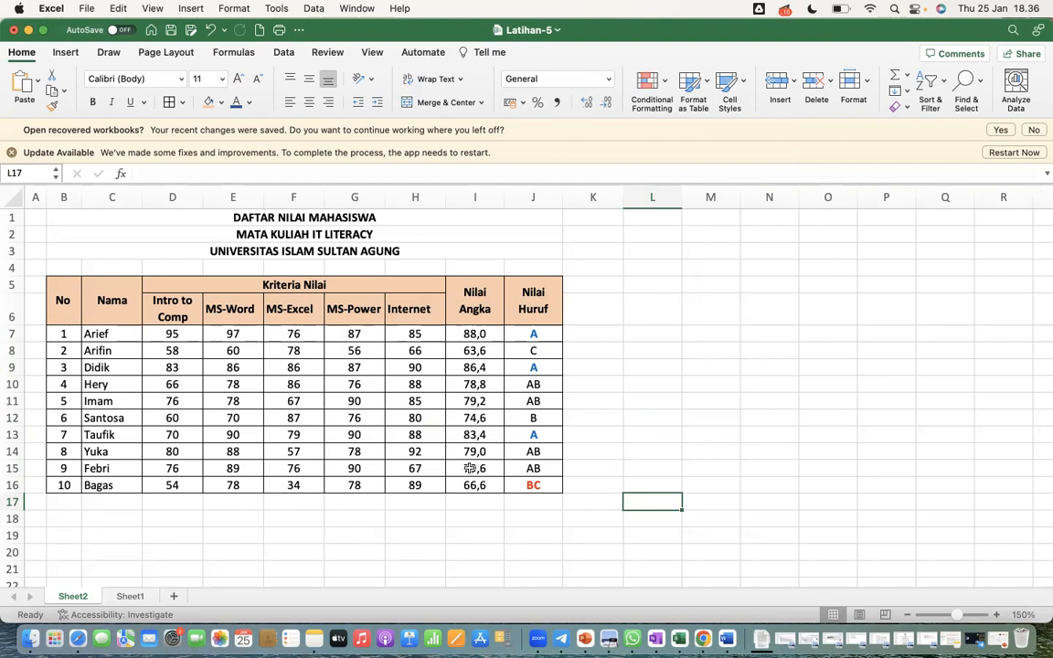
Insert a 3-D clustered column chart from the student names and the five criteria scores in C7:H16
left_click(115, 335)
left_click_drag(115, 335, 402, 479)
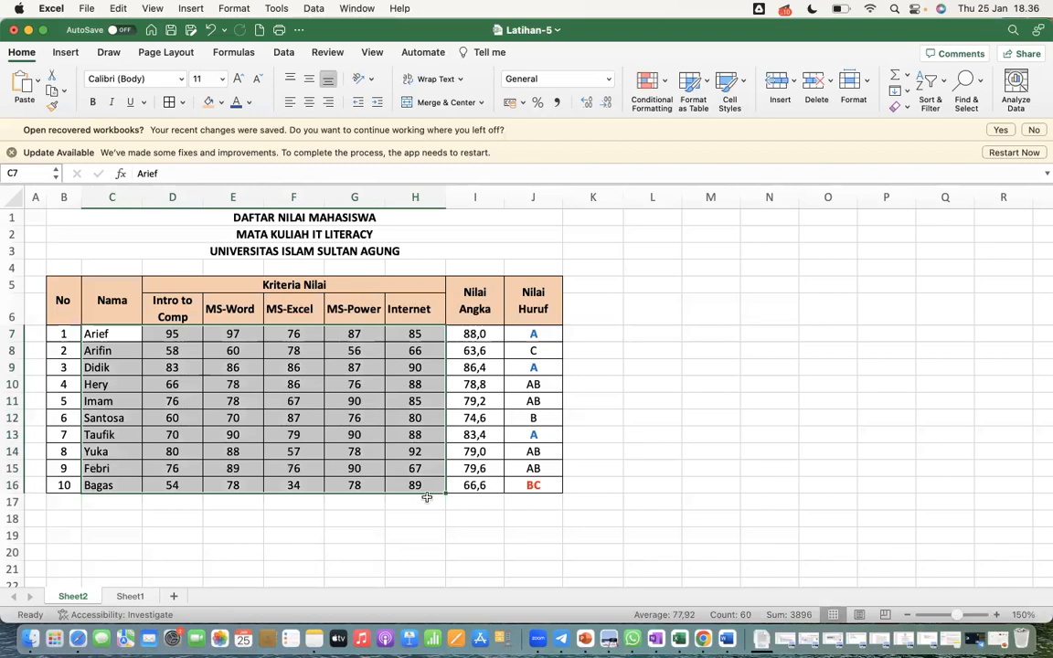
left_click(66, 53)
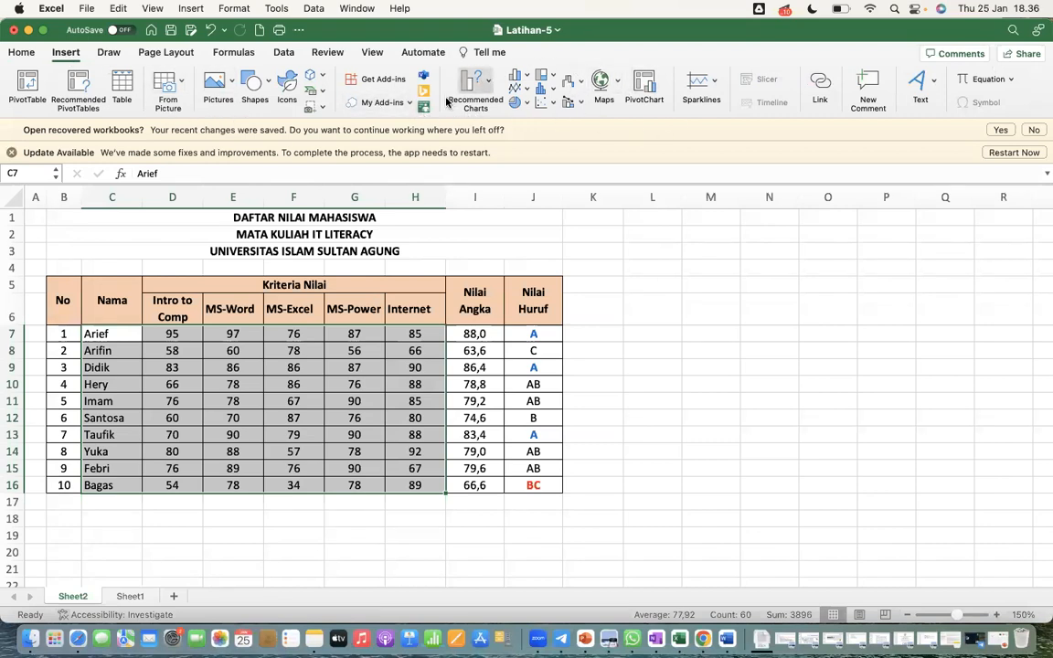
left_click(524, 79)
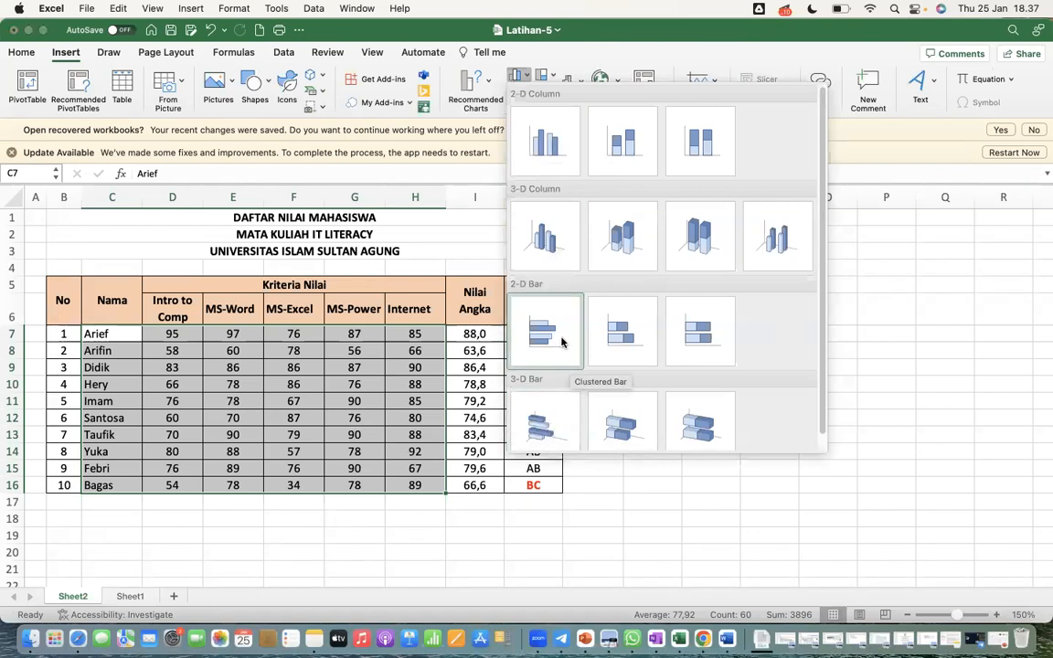
left_click(545, 235)
Move the chart below the student table so its upper-left corner is at about D18
scroll(703, 400, "down", 2)
scroll(703, 400, "down", 3)
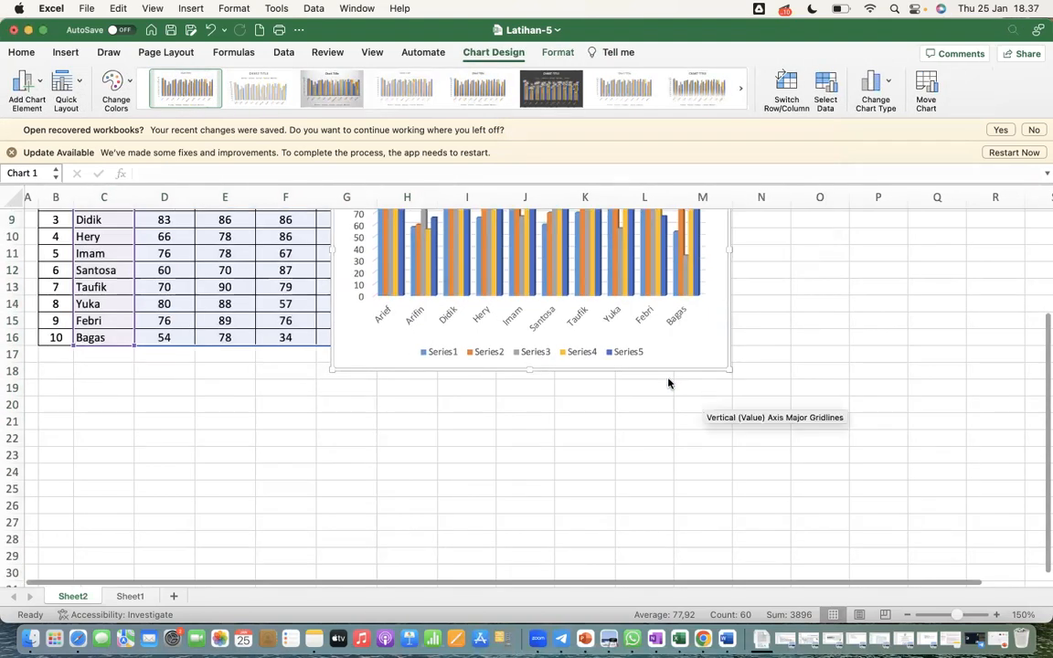
left_click_drag(604, 365, 398, 605)
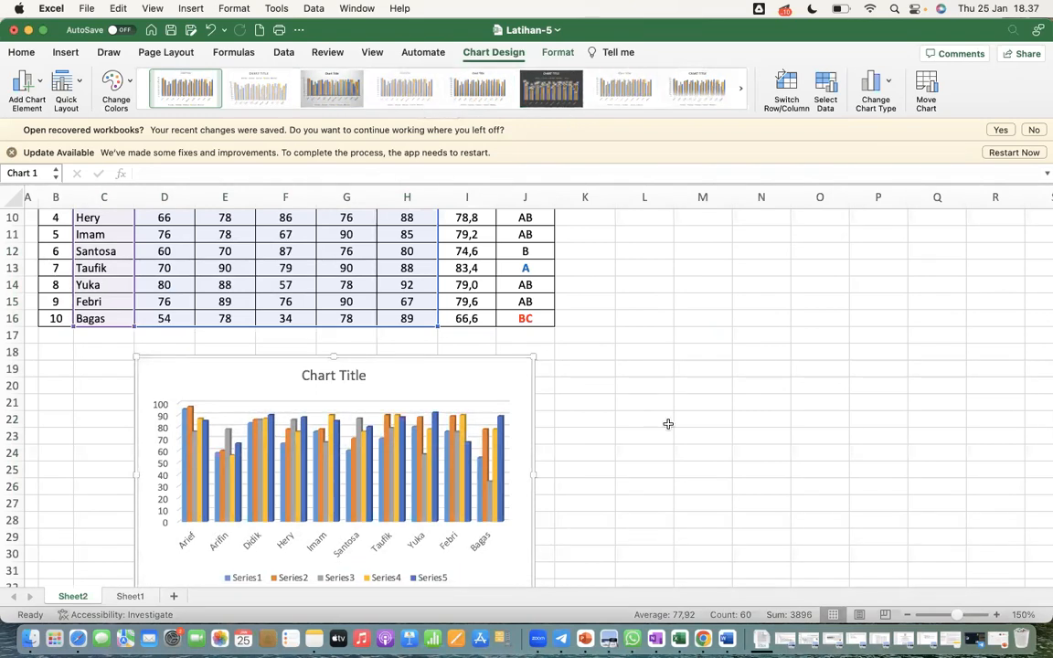
scroll(621, 381, "down", 3)
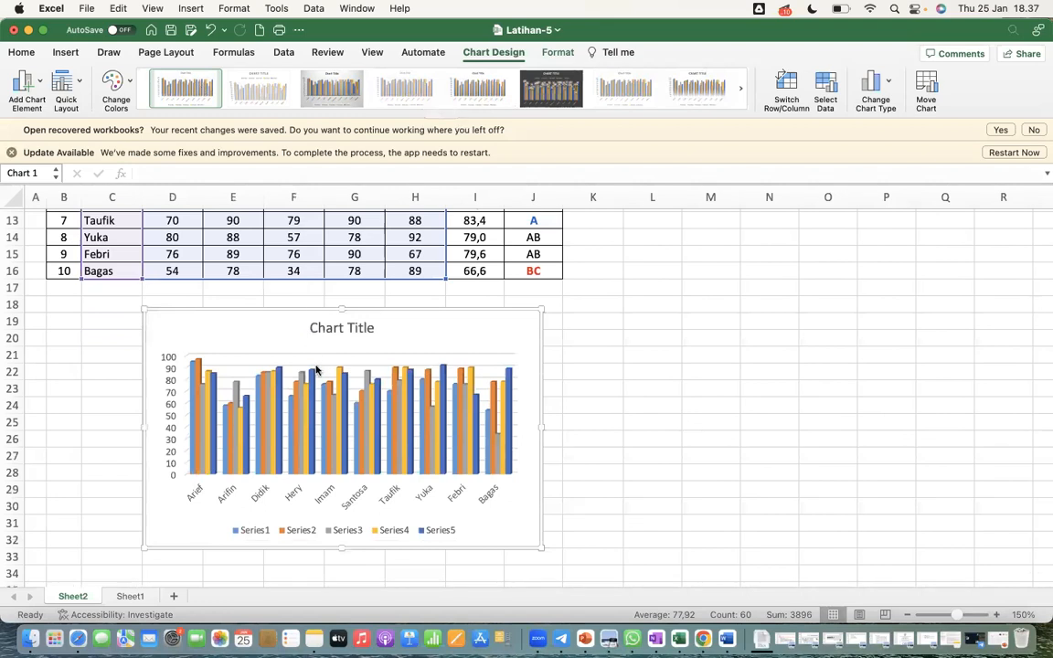
Try the second, third, fifth and fourth preset chart styles on the column chart
left_click(262, 101)
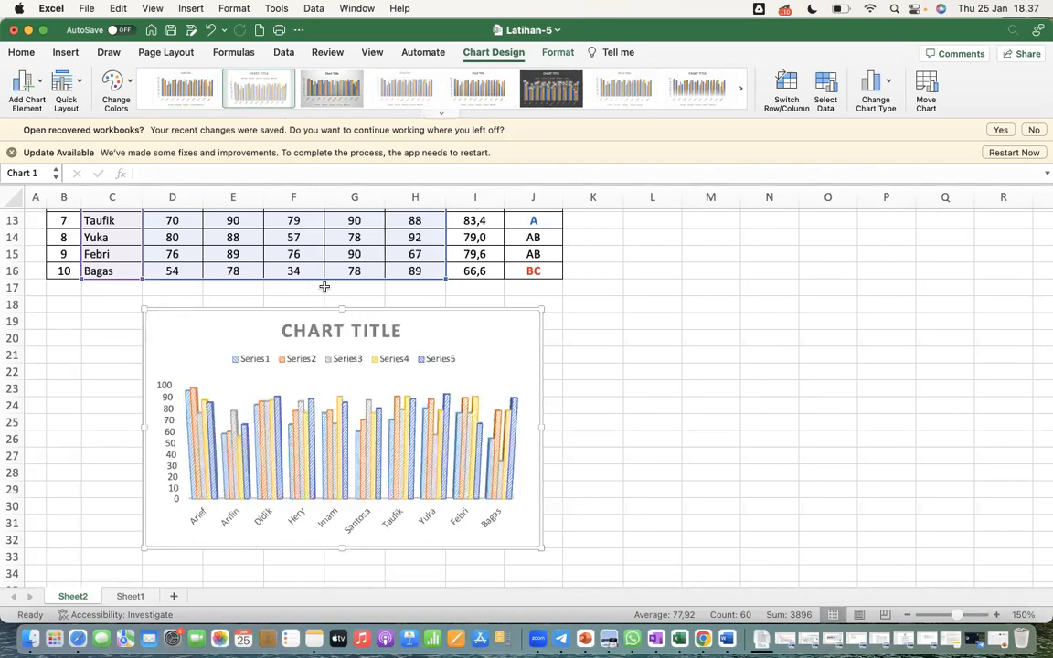
left_click(339, 95)
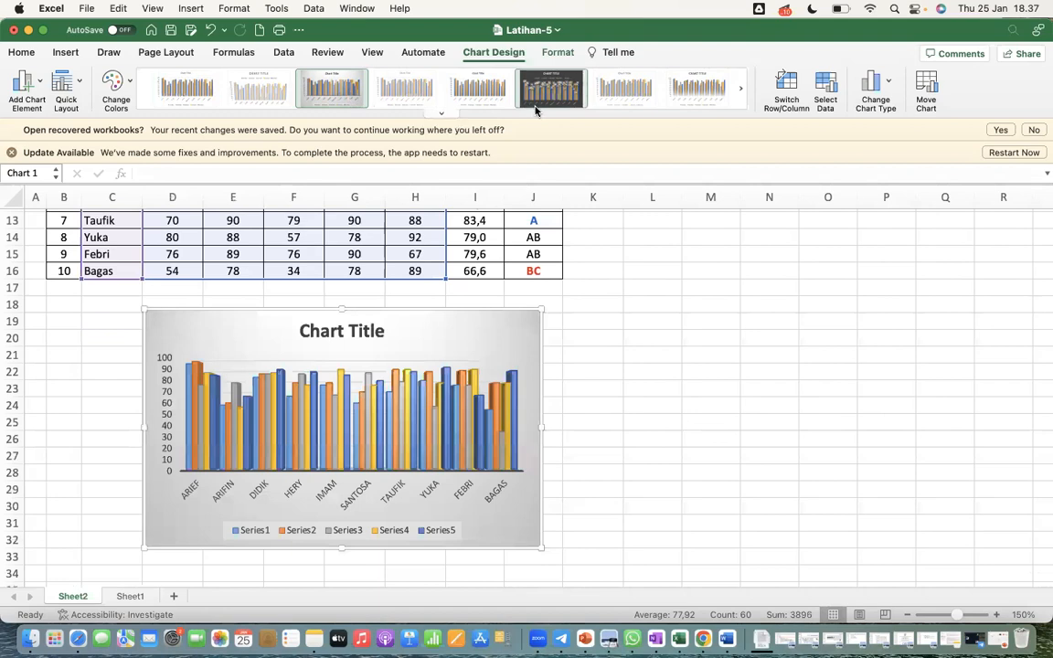
left_click(481, 101)
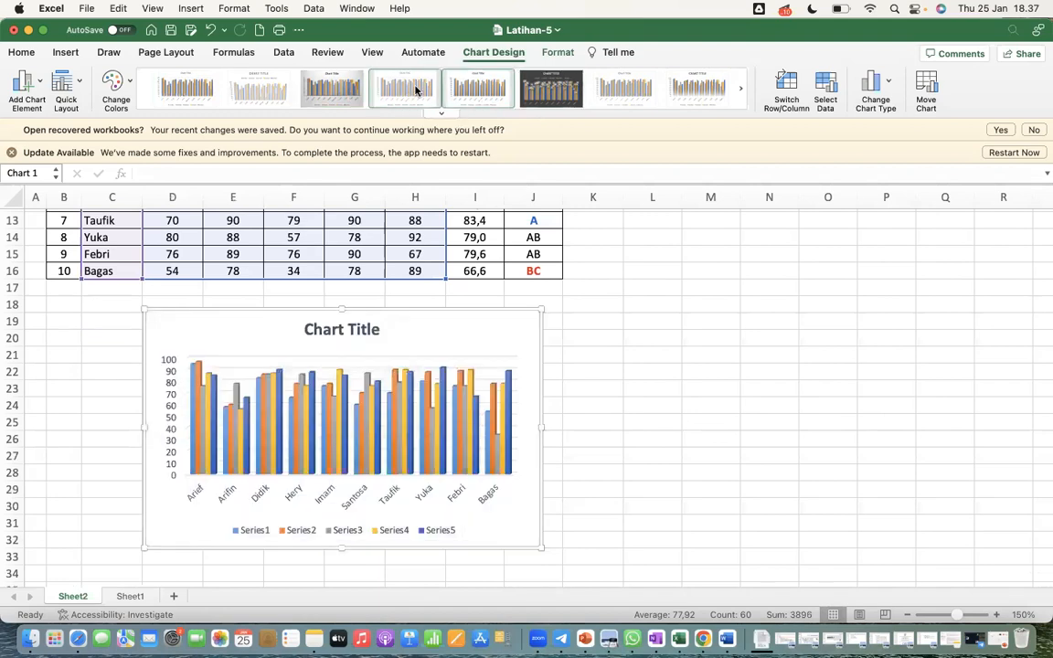
left_click(416, 88)
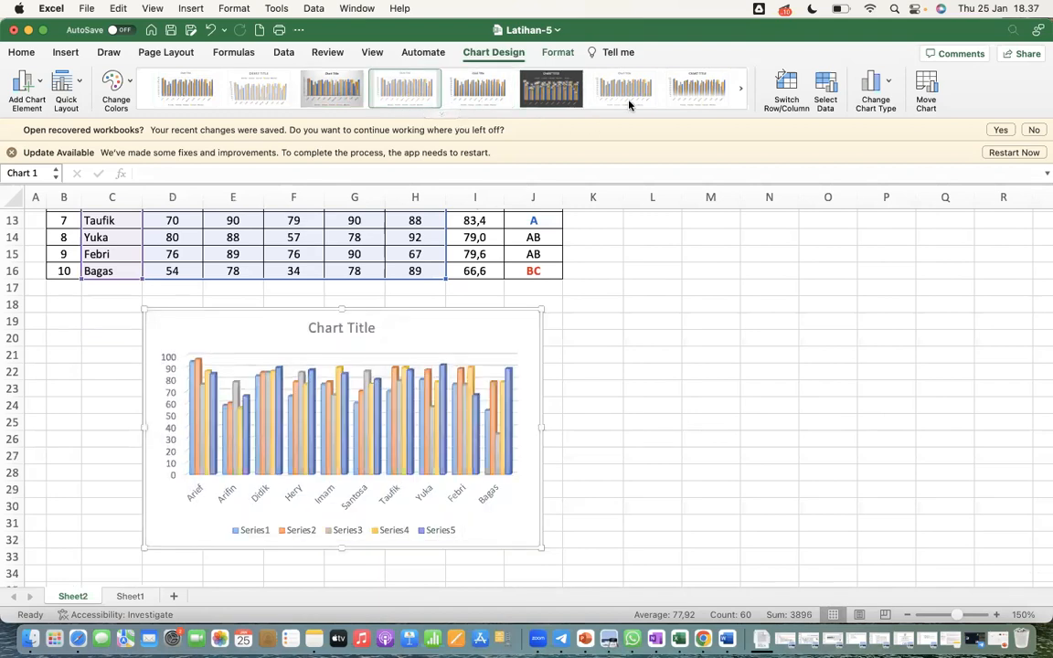
left_click(442, 113)
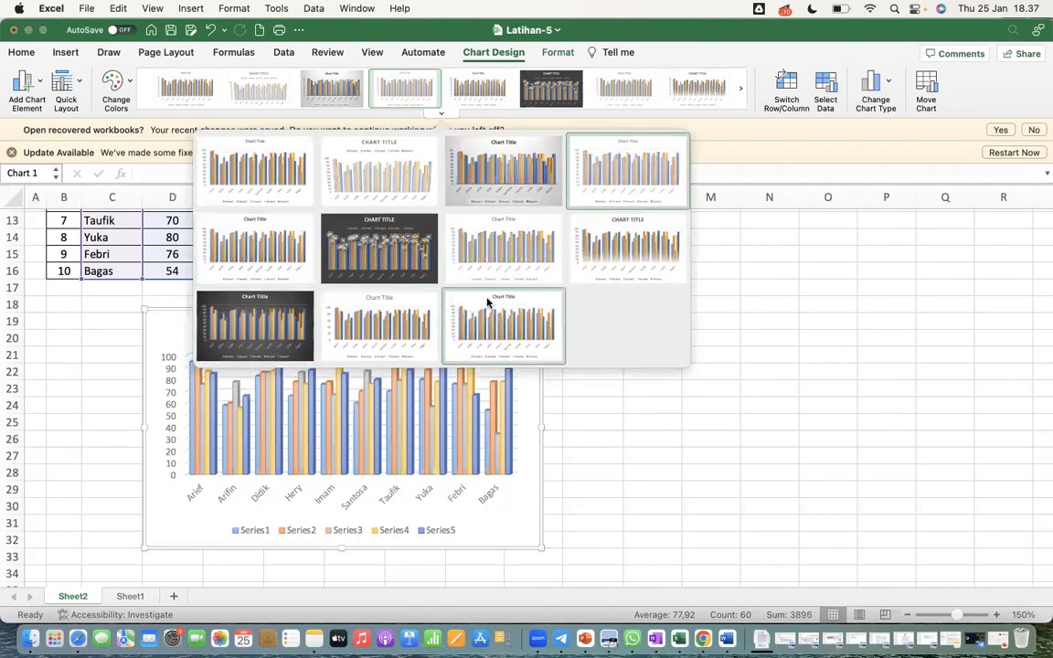
key("Escape")
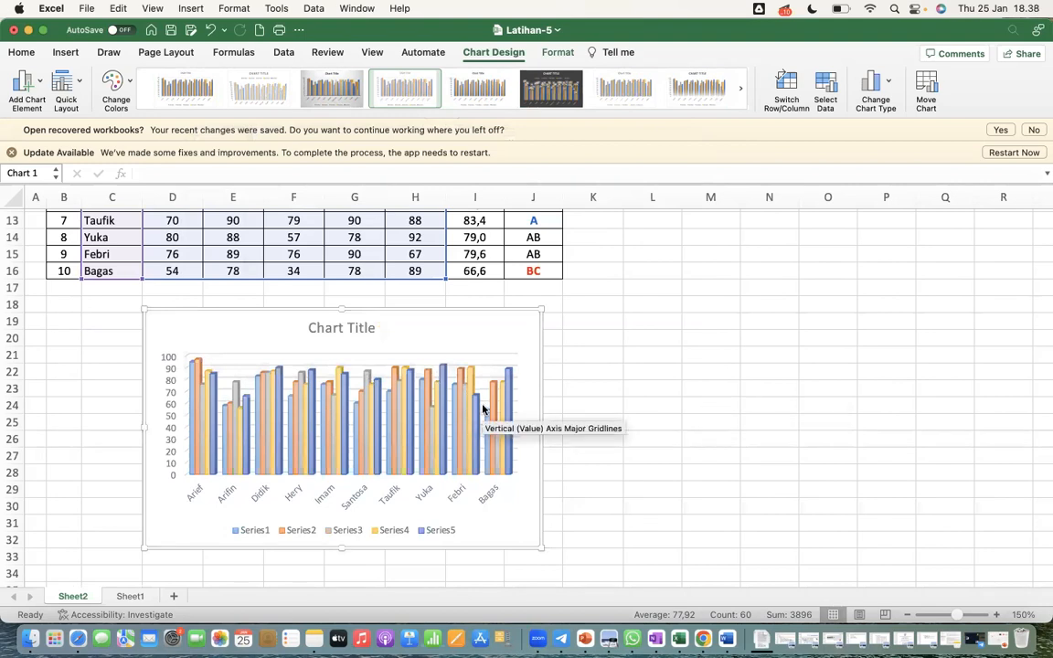
Apply the eighth preset chart style, with fading gradient columns and a bold uppercase title, and deselect the chart
scroll(452, 343, "down", 3)
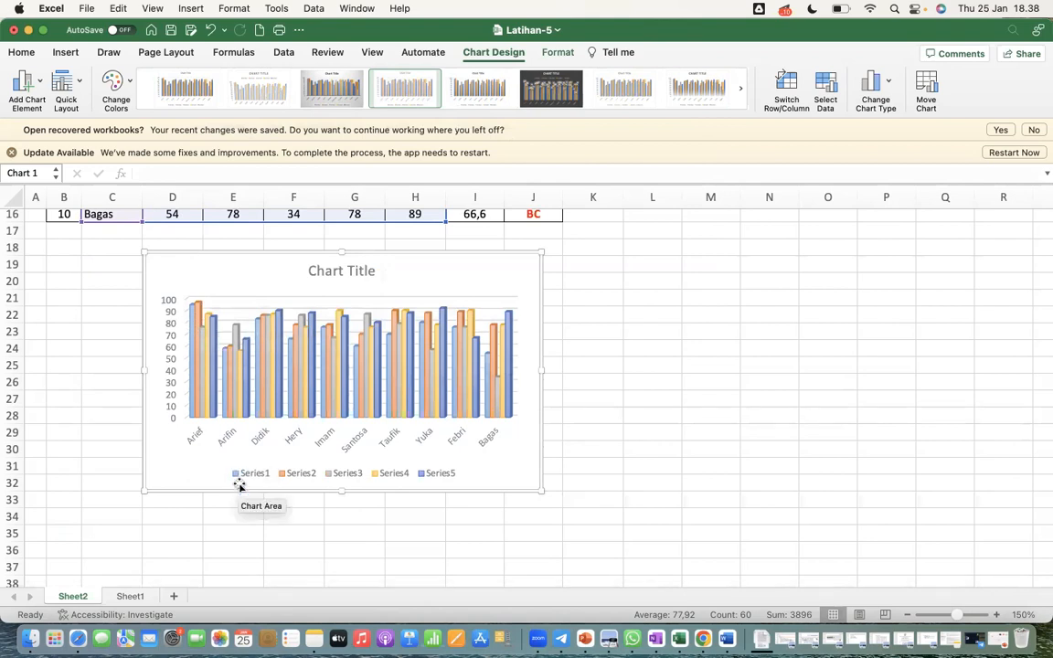
mouse_move(197, 317)
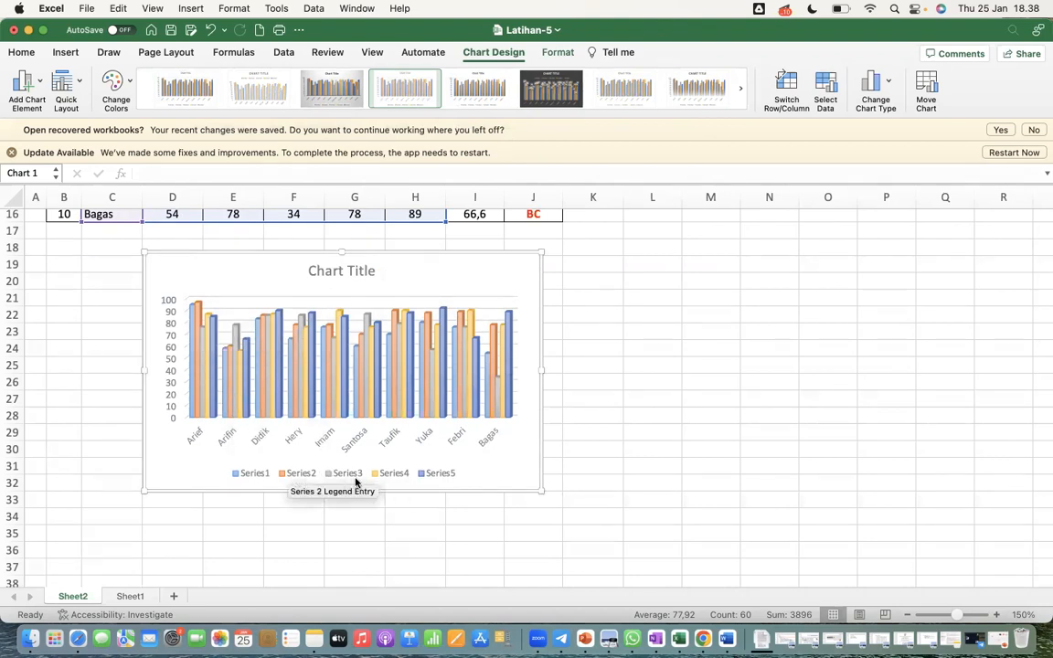
left_click(700, 86)
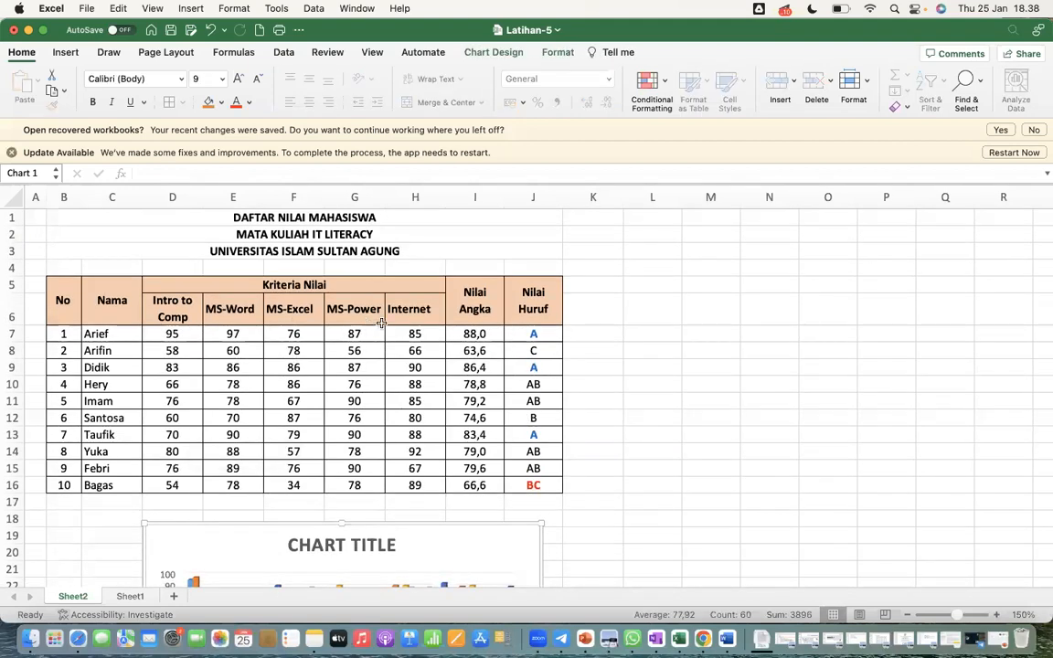
scroll(436, 336, "down", 5)
scroll(436, 337, "down", 4)
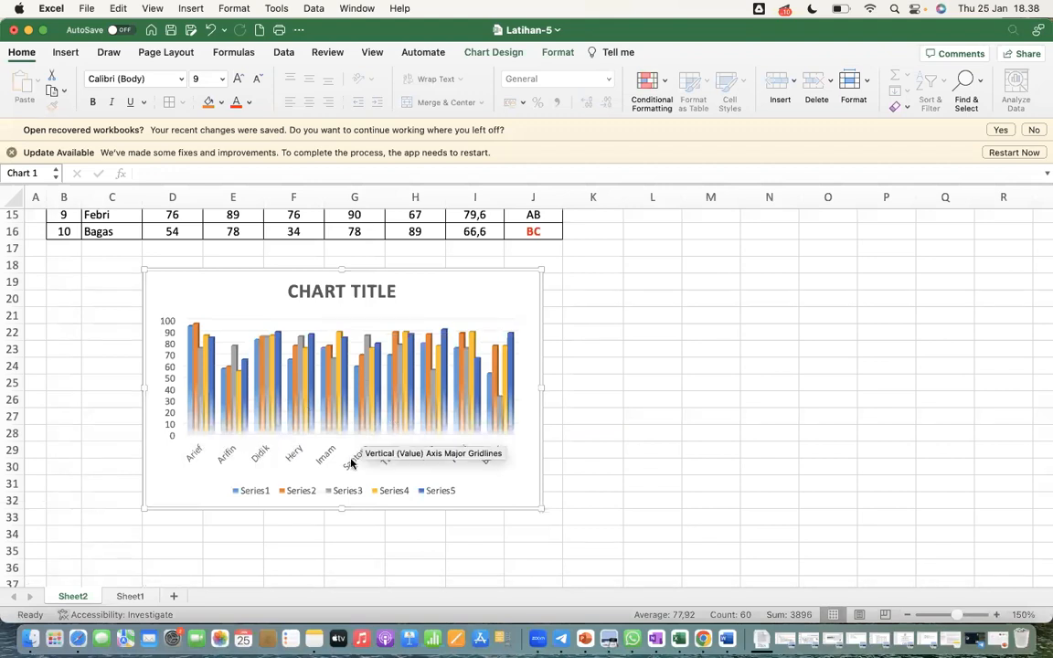
left_click(256, 271)
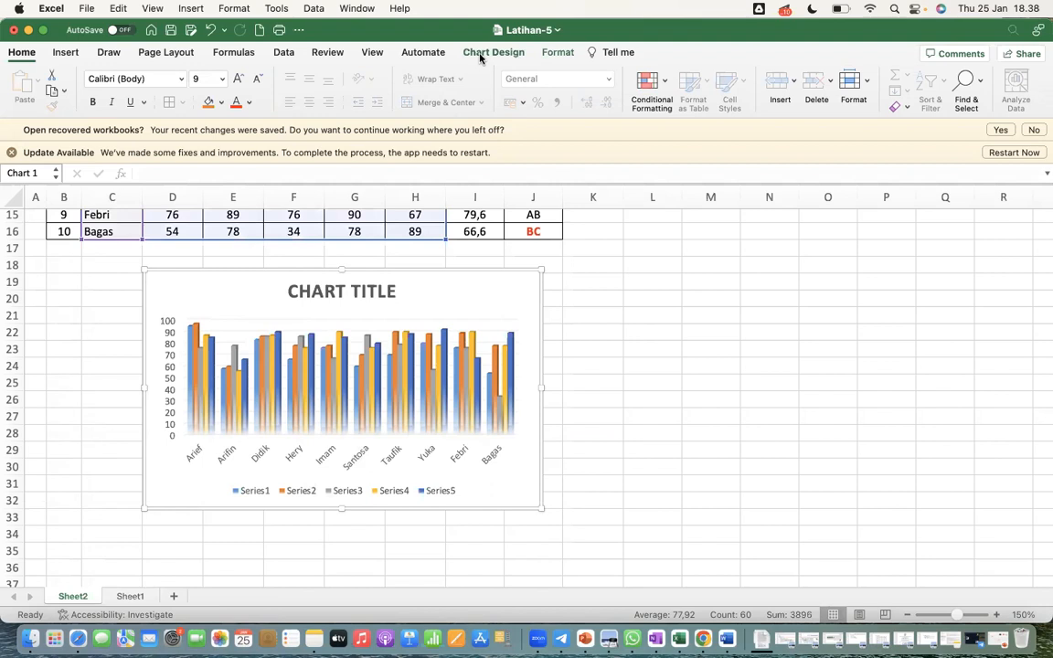
left_click(693, 305)
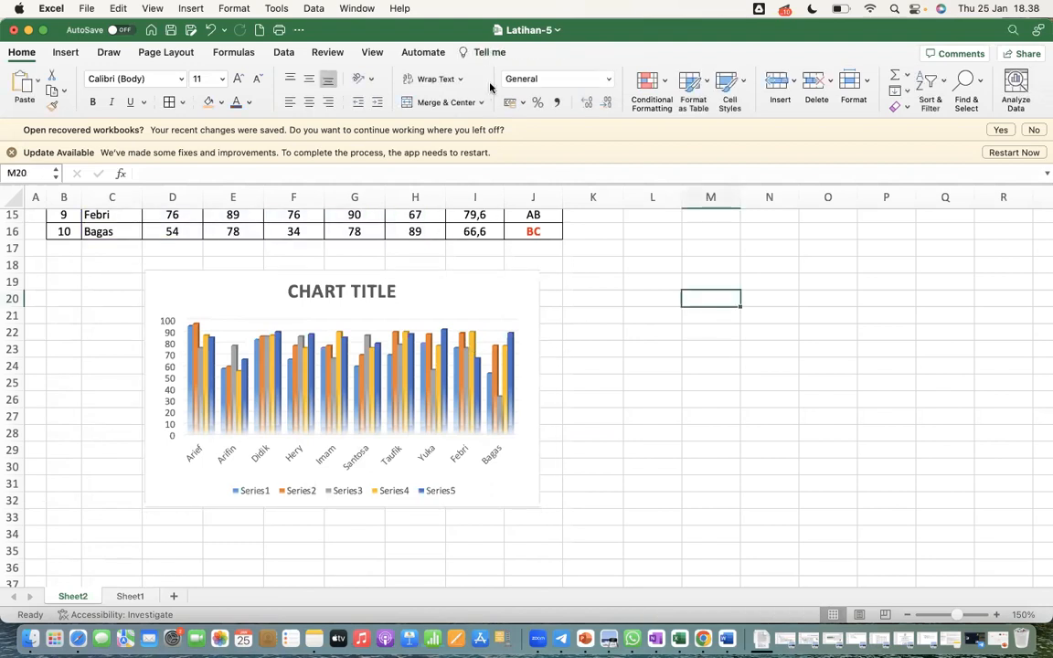
Open the column chart's data source settings and name the first series INTRO
left_click(501, 284)
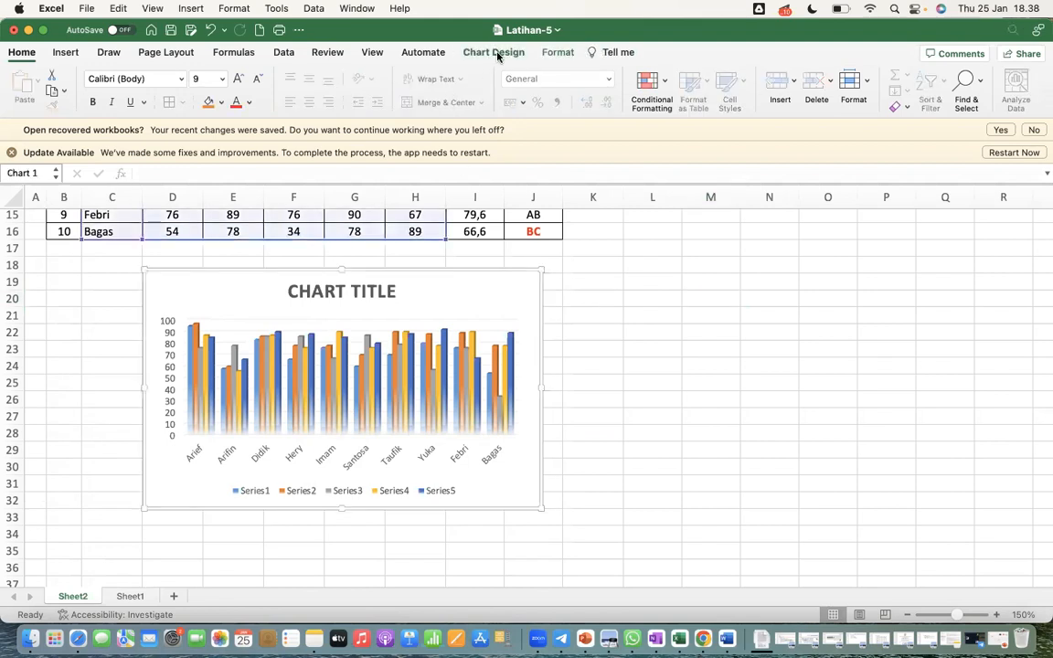
left_click(496, 53)
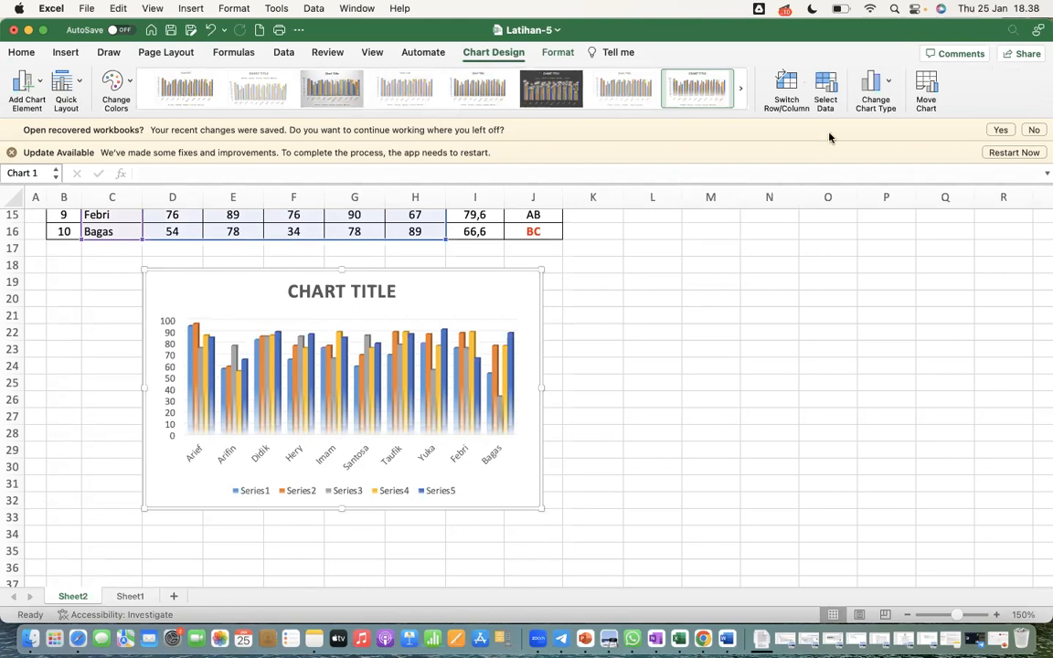
left_click(823, 92)
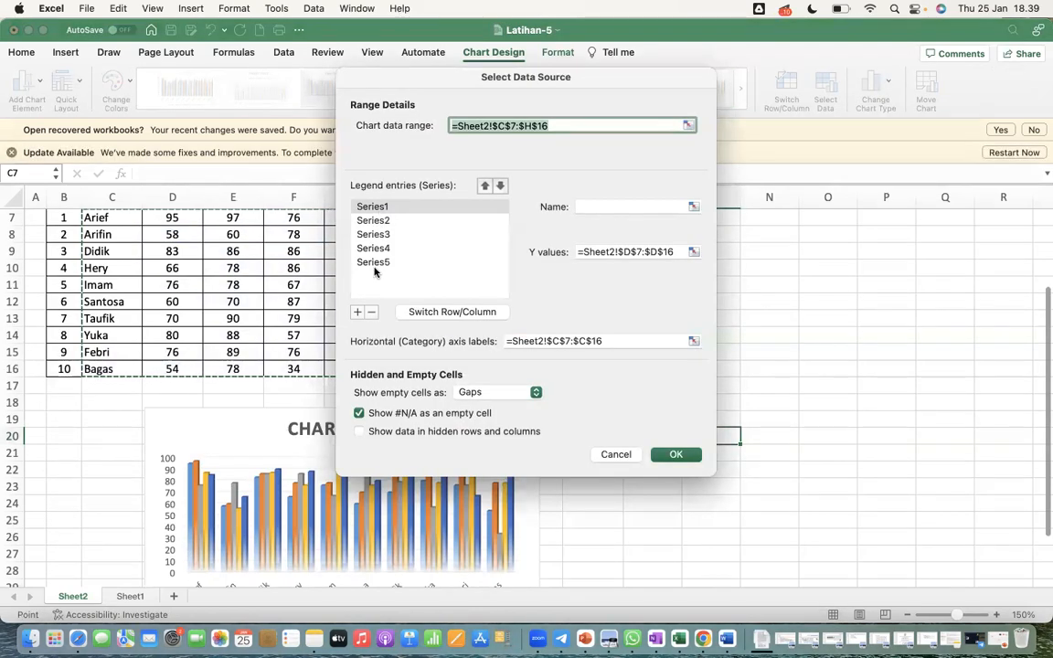
left_click(369, 208)
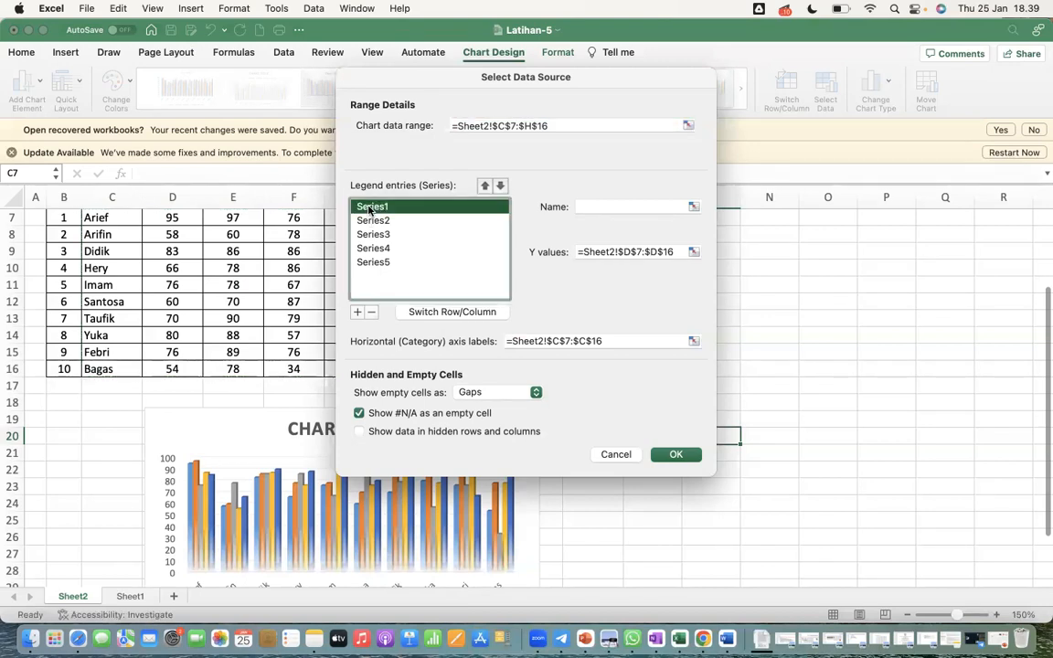
left_click(602, 208)
type("INTRO")
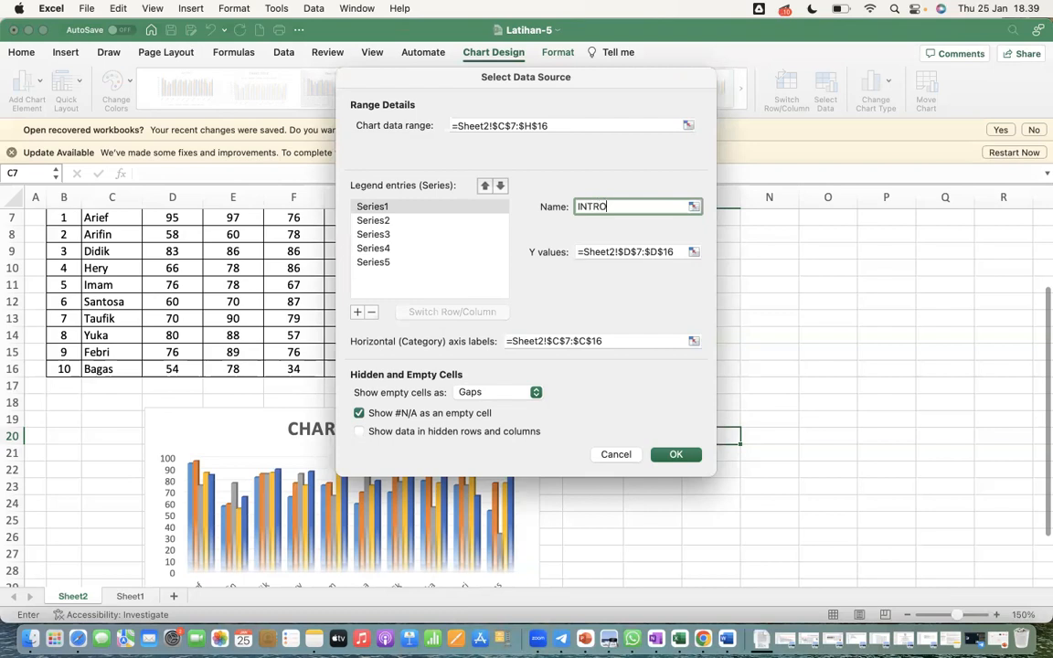
Name the chart's second series WORD and its third series EXCEL
left_click(369, 223)
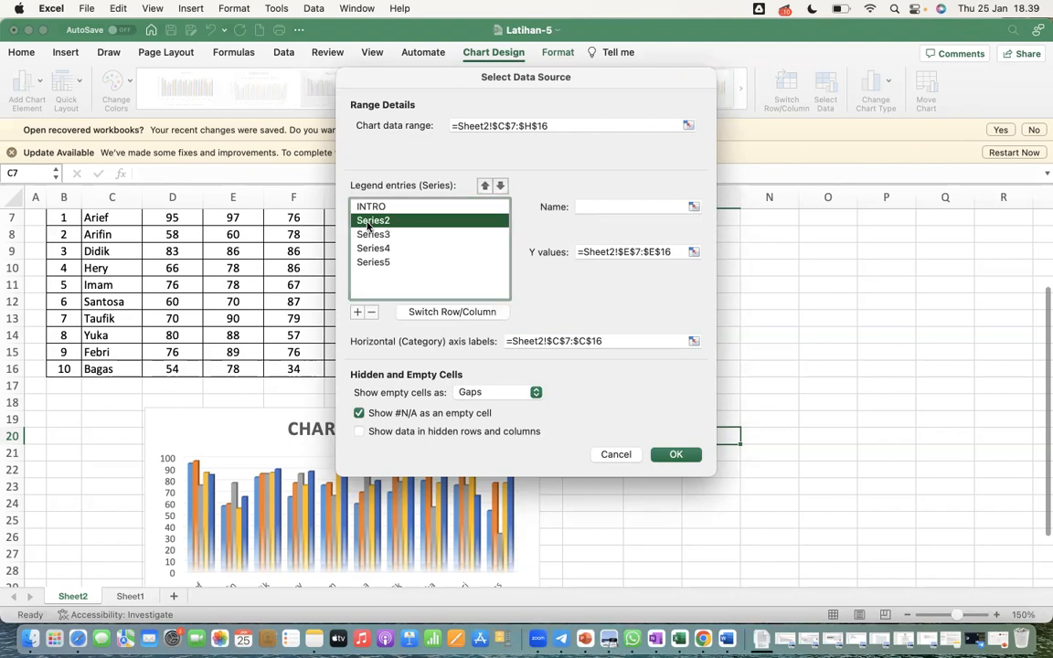
left_click(605, 206)
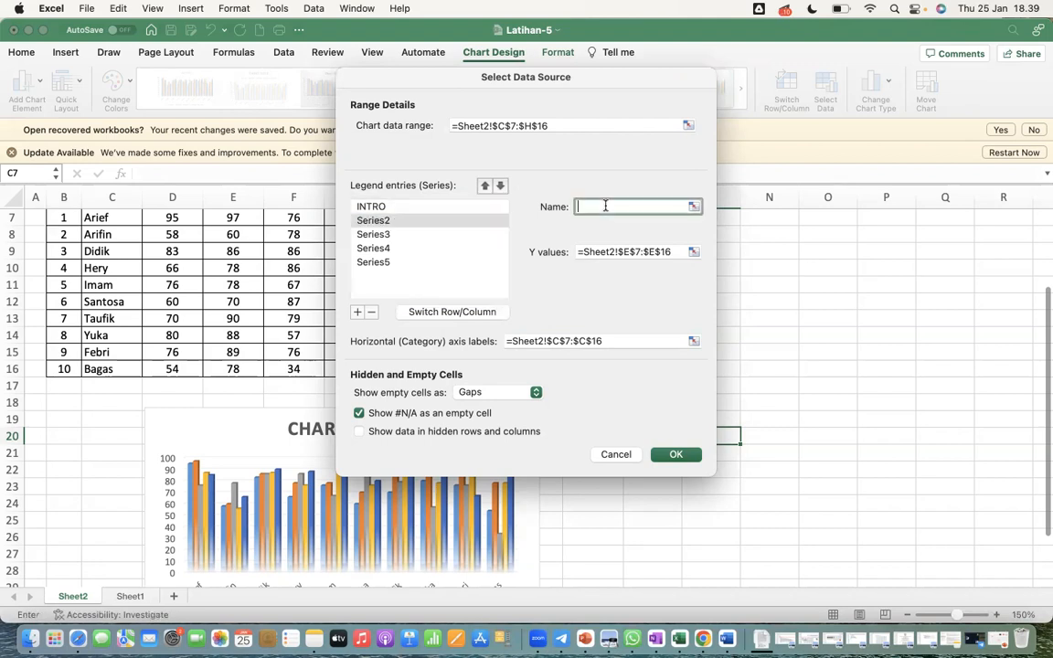
type("WORD")
left_click(405, 234)
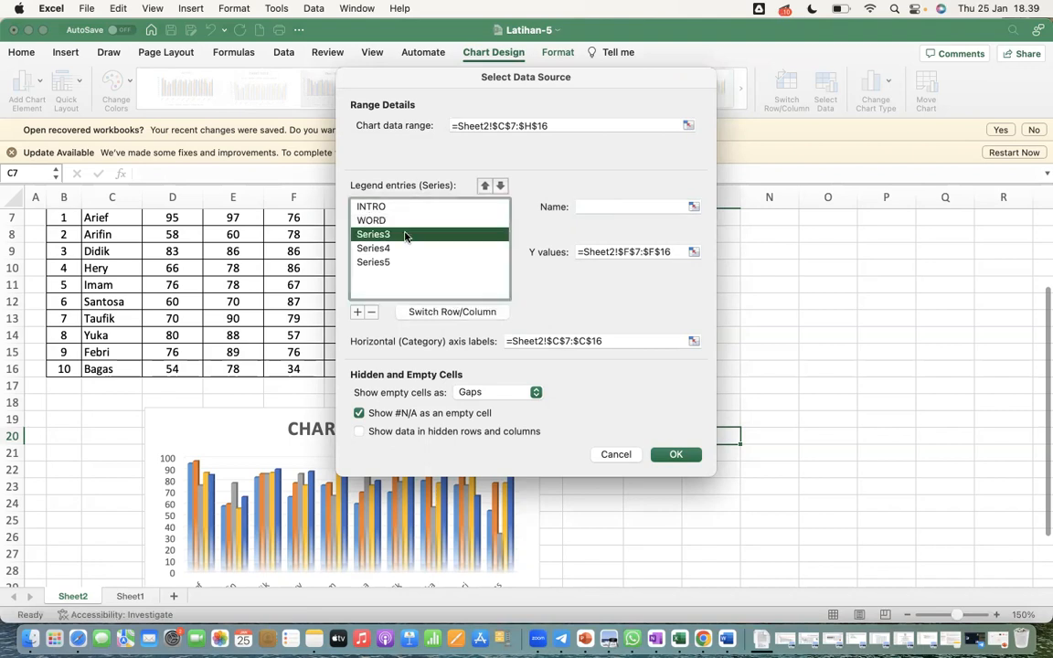
left_click(588, 206)
type("EXC")
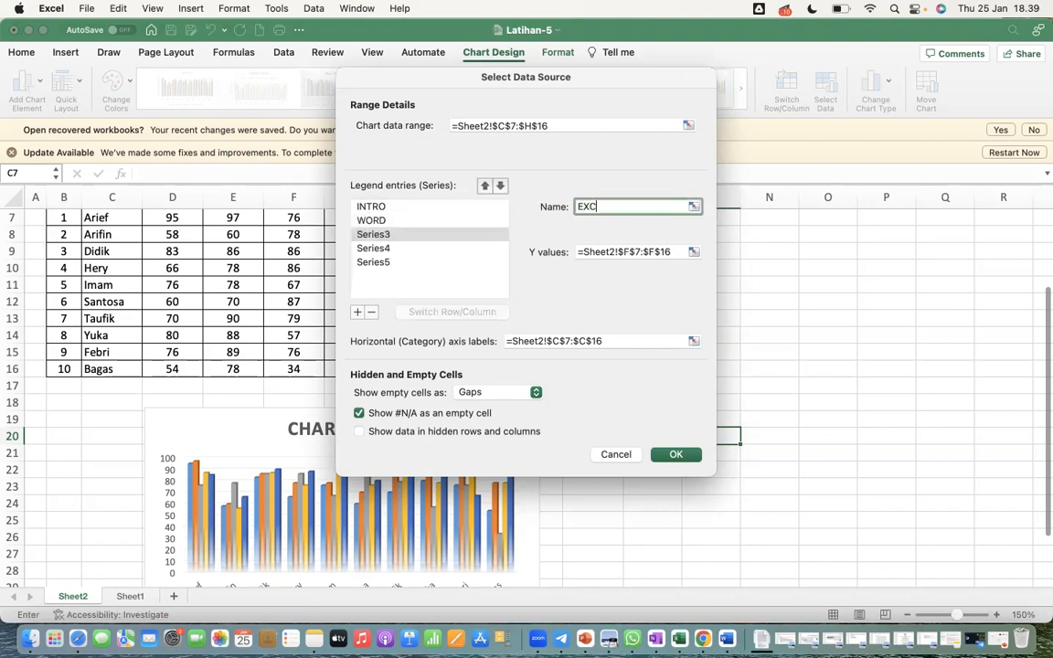
type("EL")
Name the fourth series PPT and the fifth series INTERNET, and apply the data source changes to the chart
left_click(393, 248)
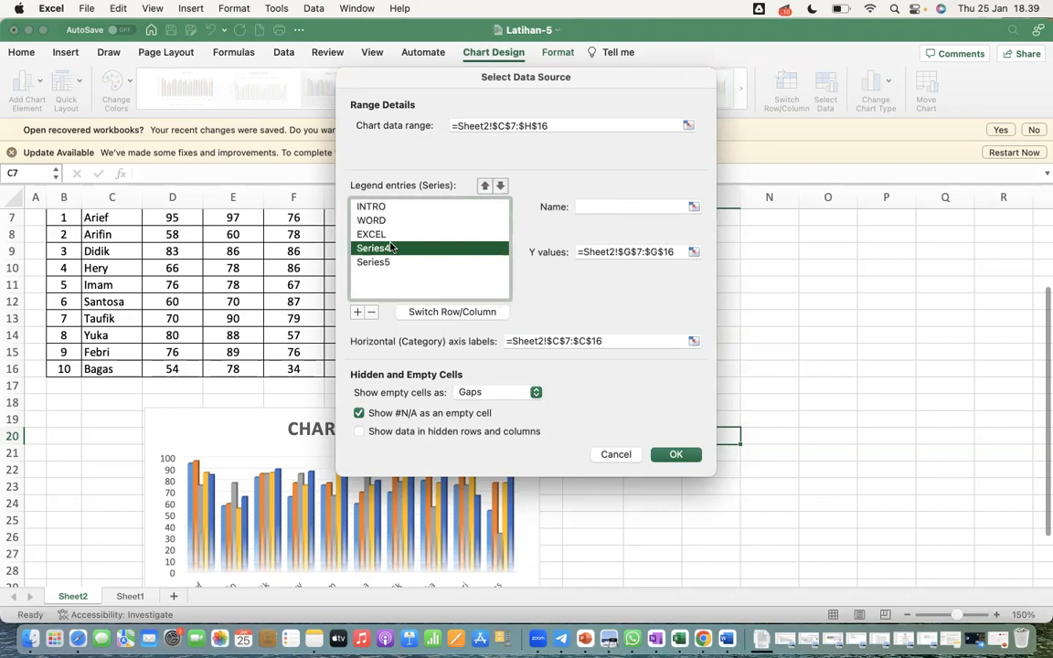
left_click(592, 208)
type("PPT")
left_click(373, 263)
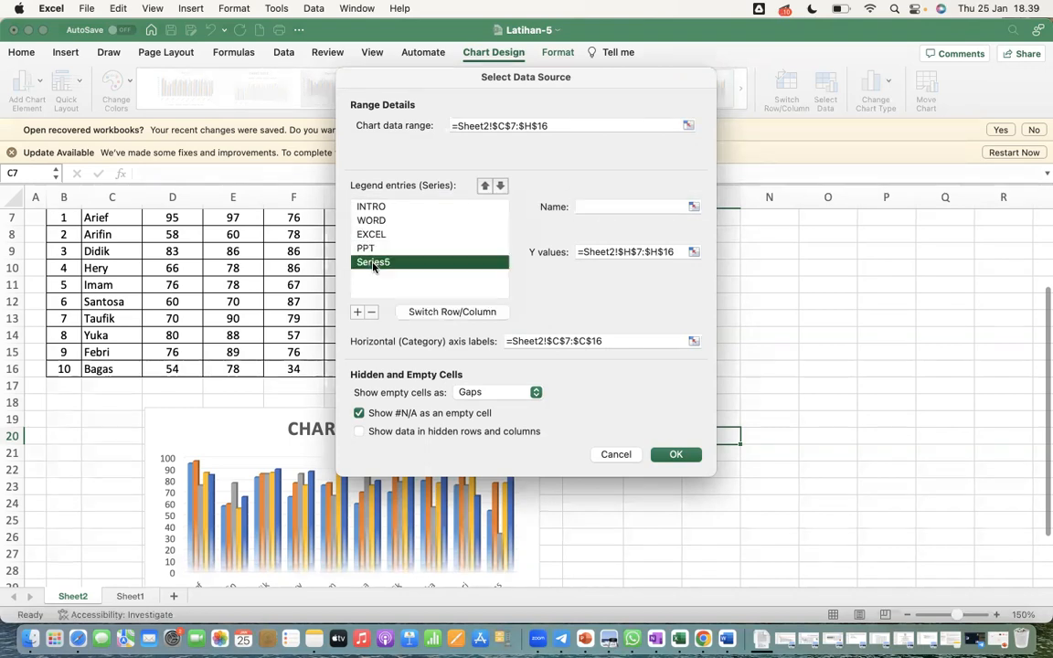
left_click(593, 206)
type("INTERNE")
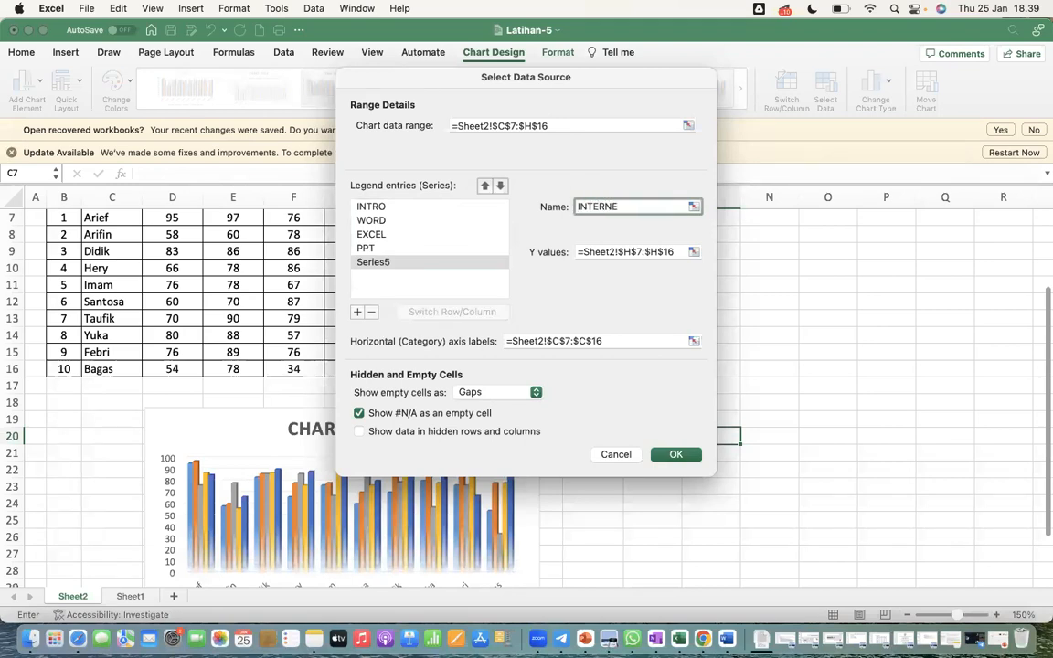
left_click(680, 455)
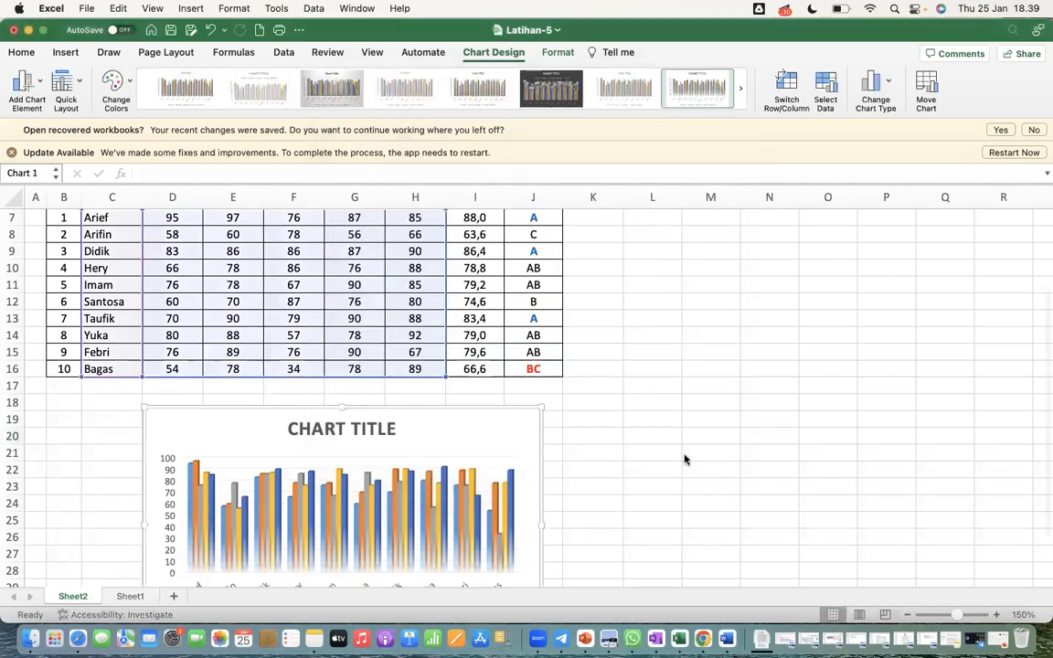
scroll(683, 457, "down", 5)
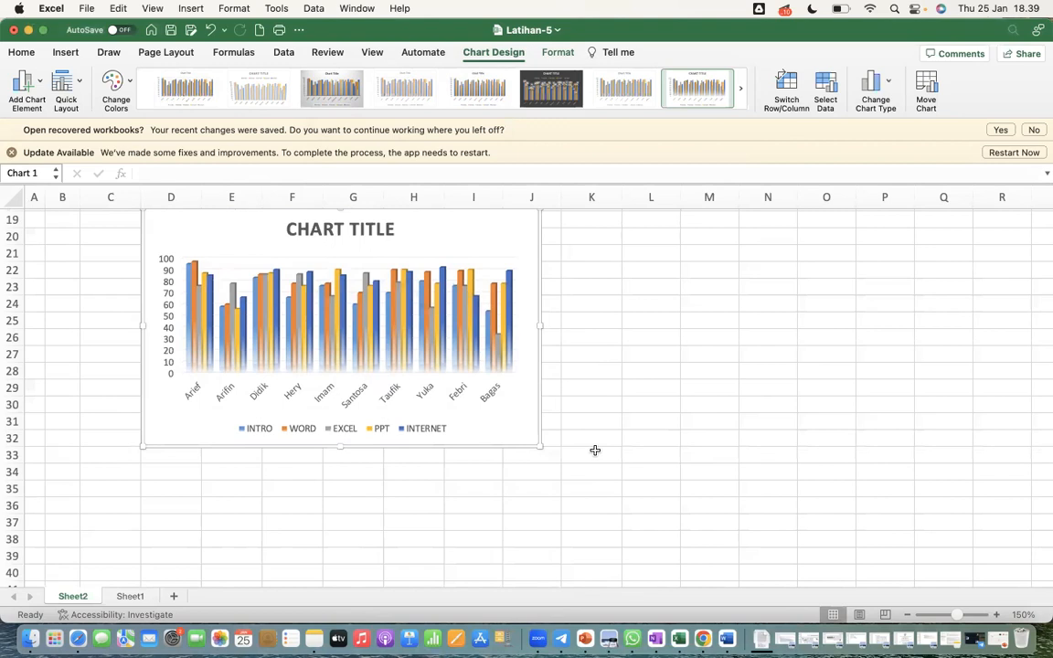
Replace the chart's placeholder title with GRAFIK NILAI IT and deselect the chart
scroll(595, 451, "up", 4)
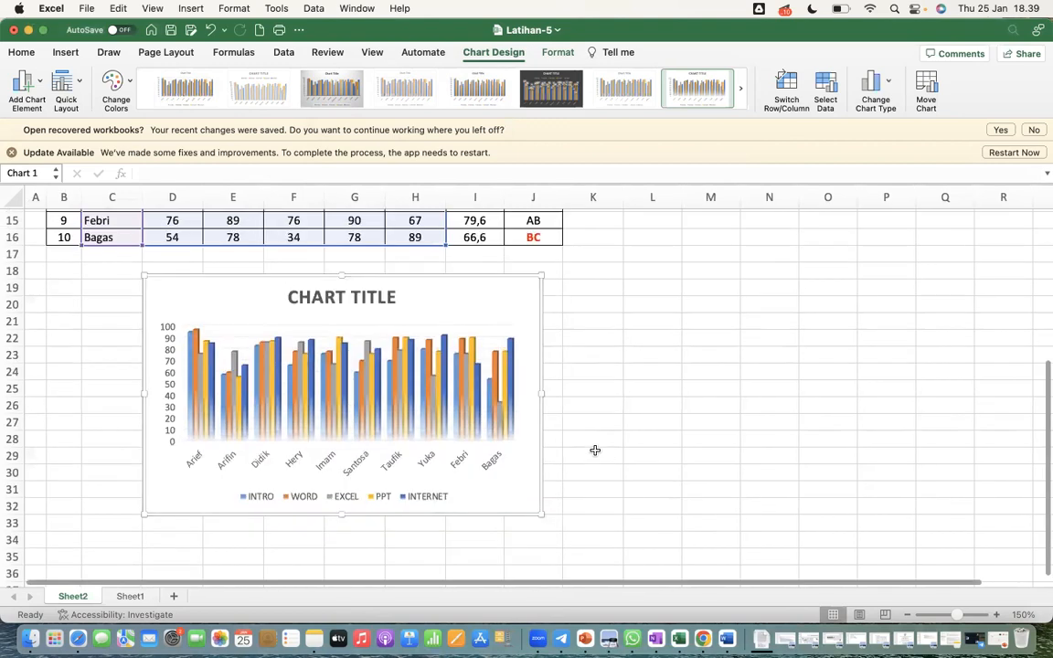
left_click(355, 295)
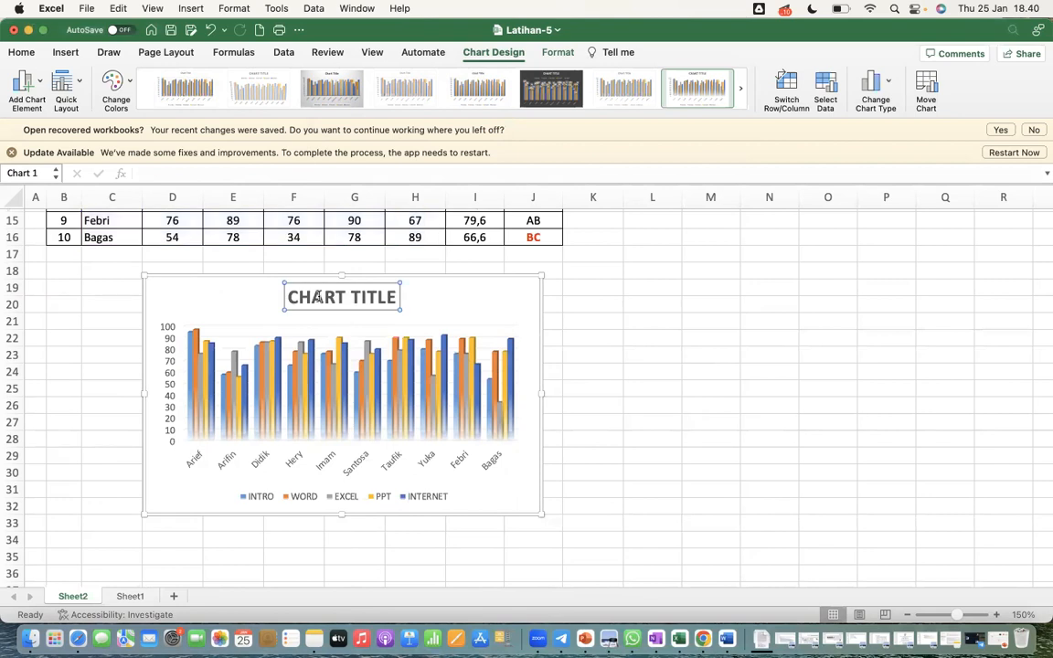
left_click_drag(289, 294, 385, 297)
type("GRAFIK")
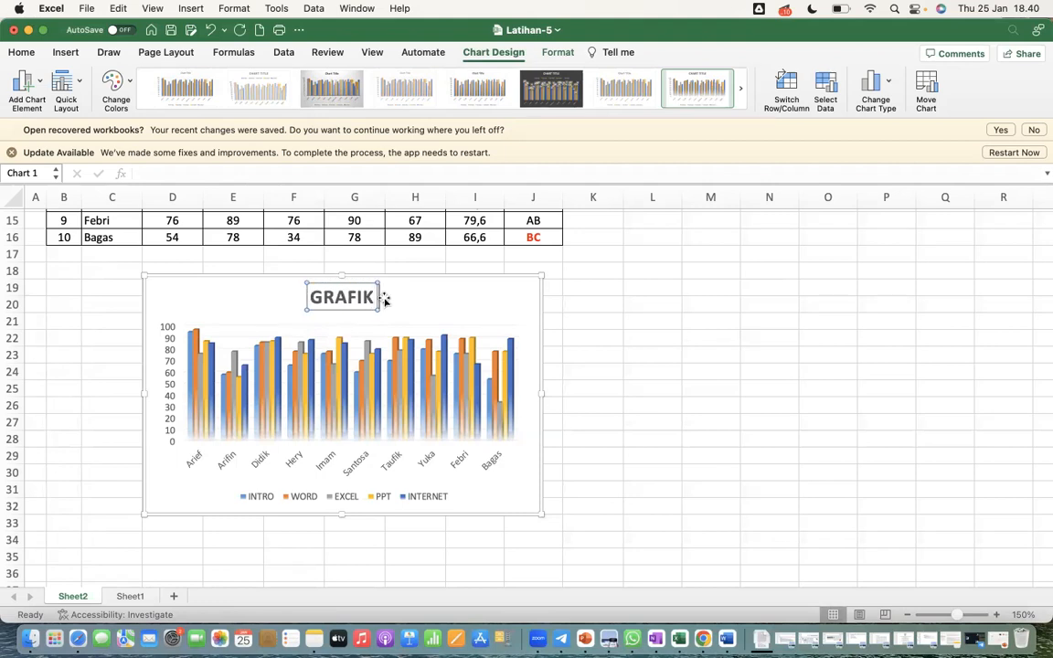
type(" NILAI IT")
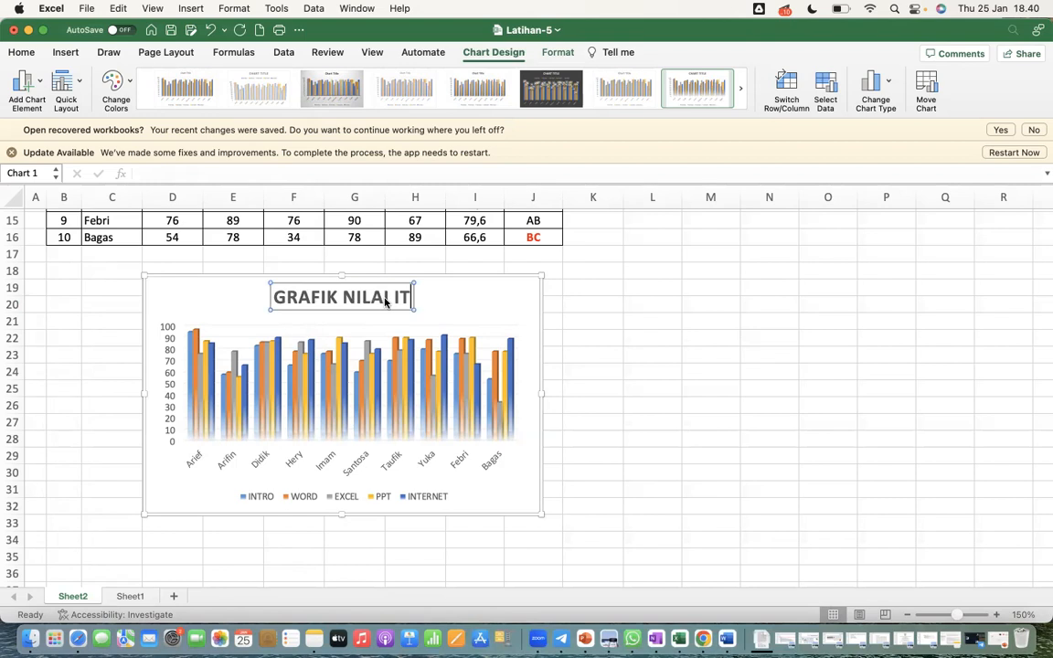
left_click(654, 414)
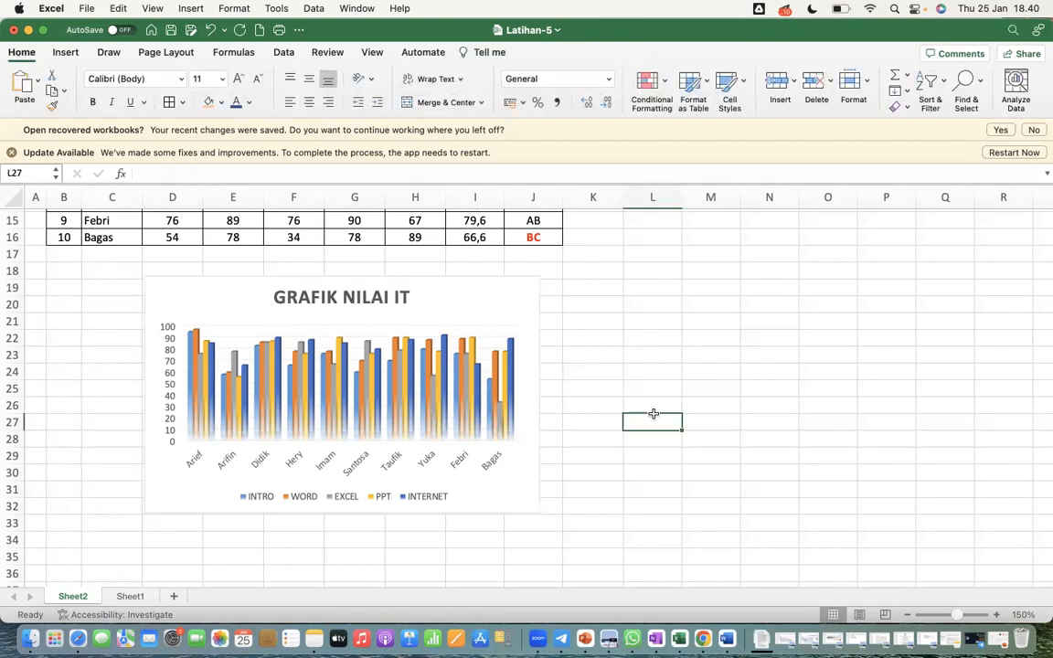
Try a score of 0 in H14 to test the link between table and chart, and undo the change
scroll(594, 364, "up", 3)
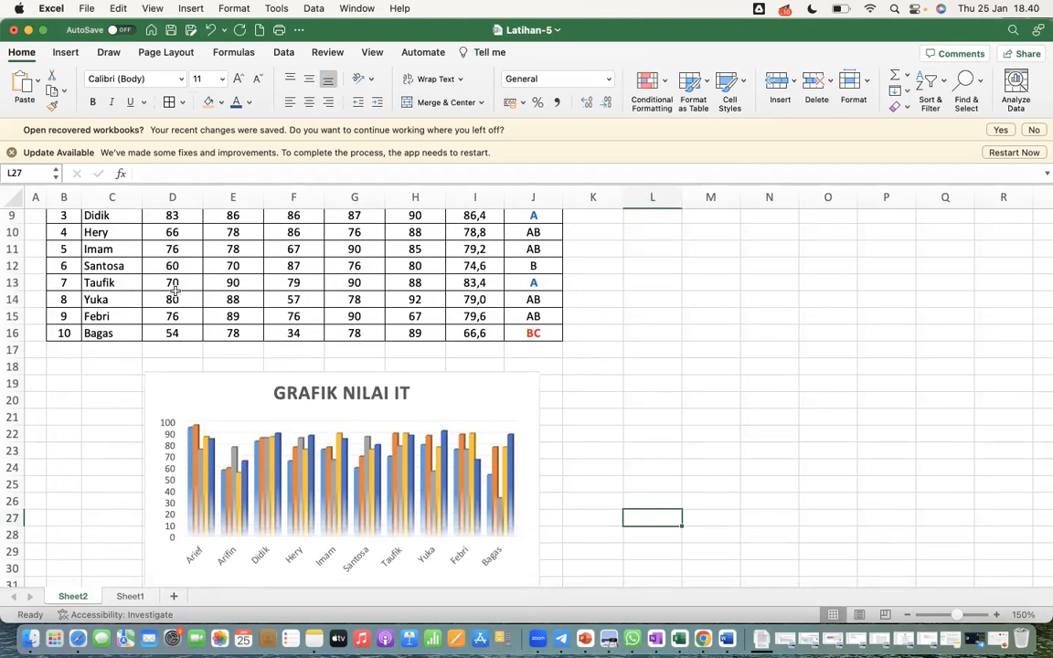
left_click(430, 301)
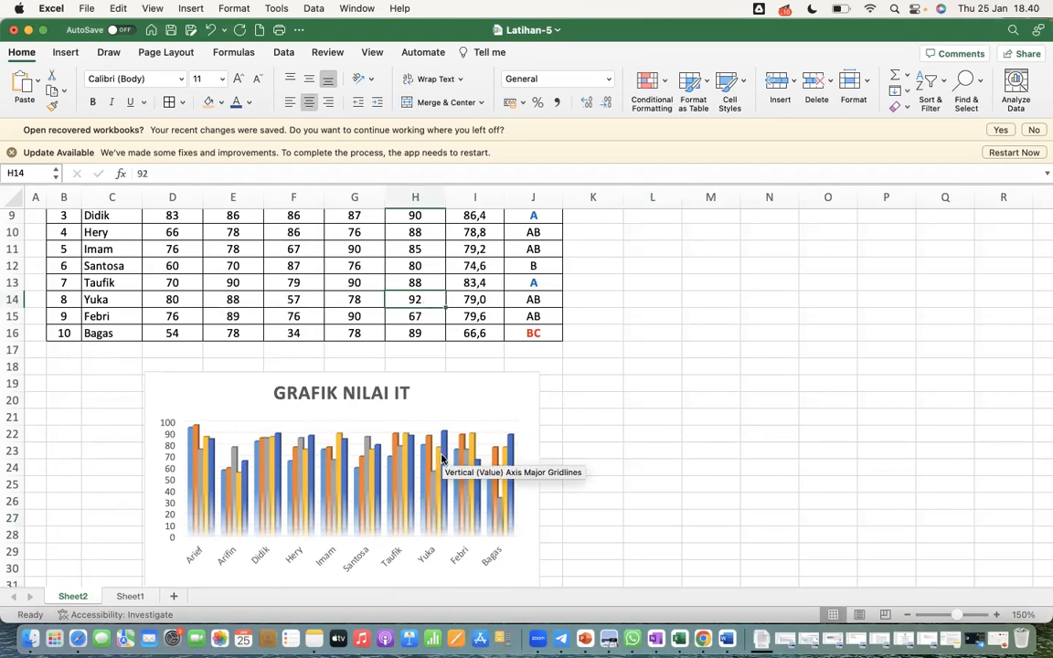
type("0")
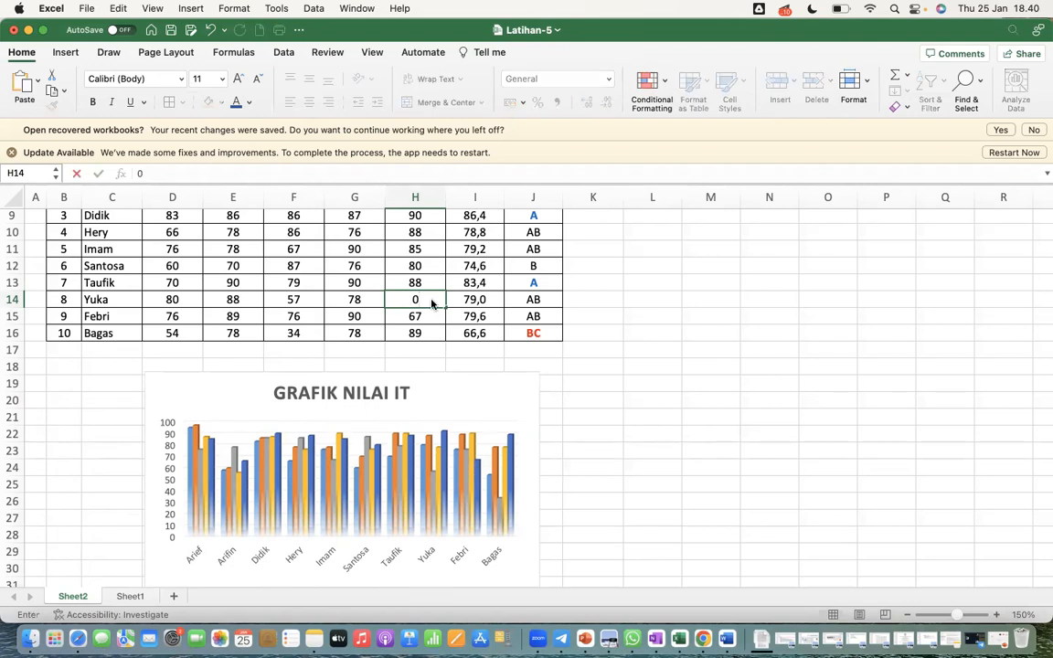
key("Return")
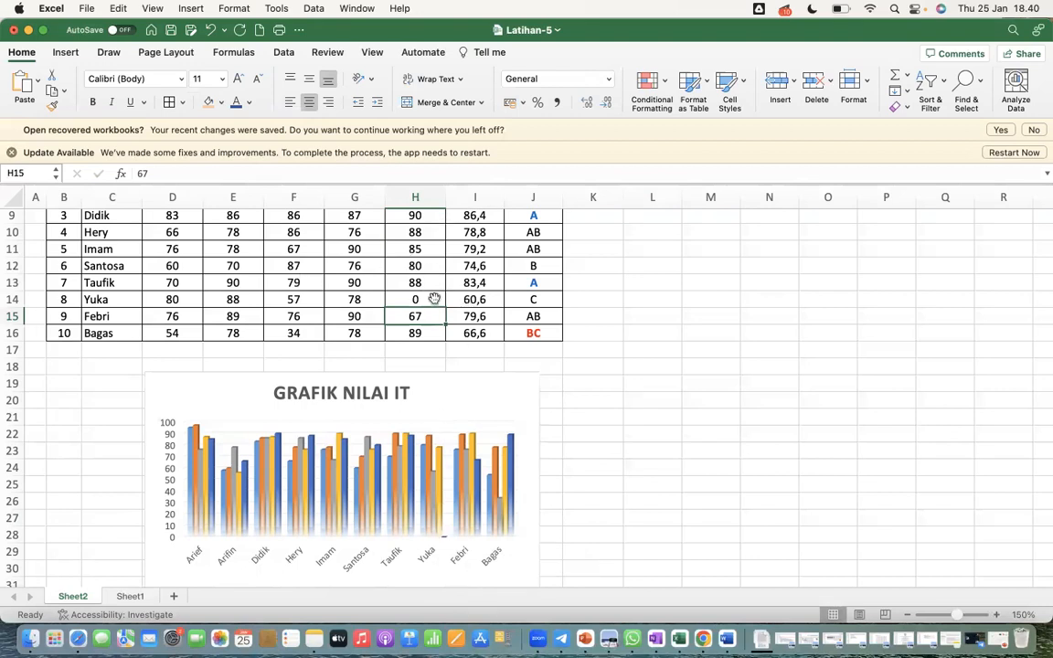
left_click(210, 30)
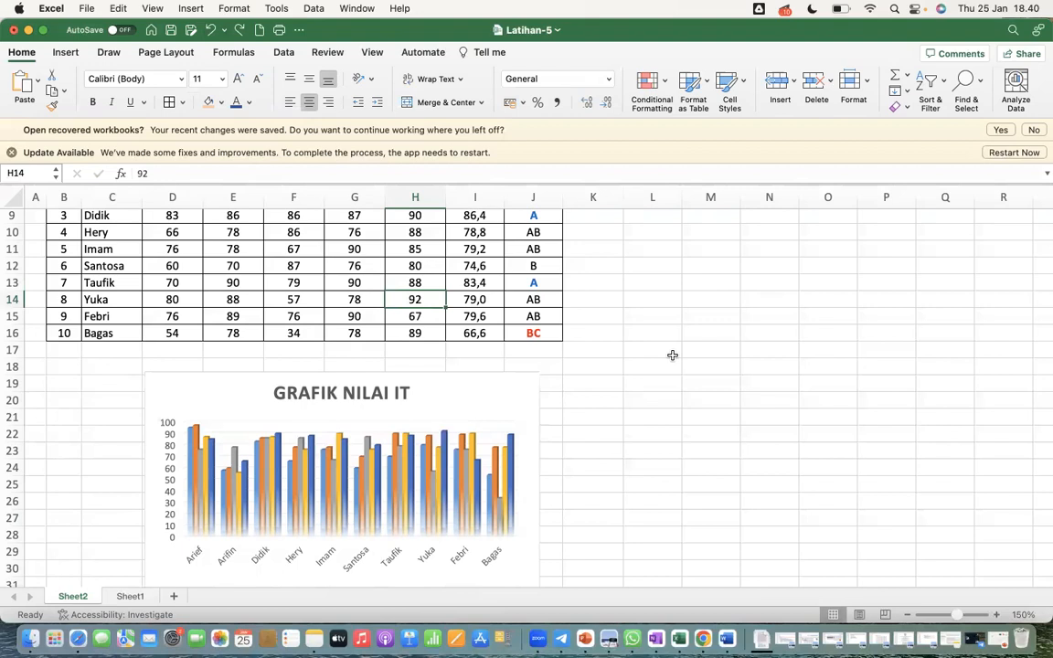
Sort the student rows in C7:J16 by the values of column C in A to Z order, leaving the numbering column out
scroll(672, 355, "up", 2)
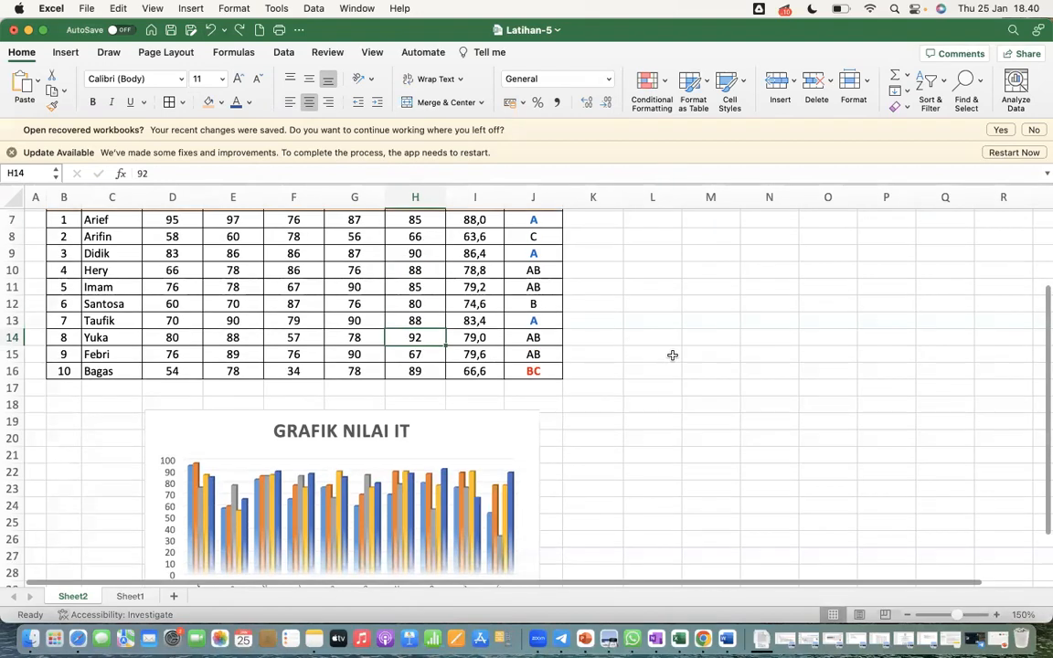
scroll(672, 355, "up", 3)
scroll(672, 355, "down", 2)
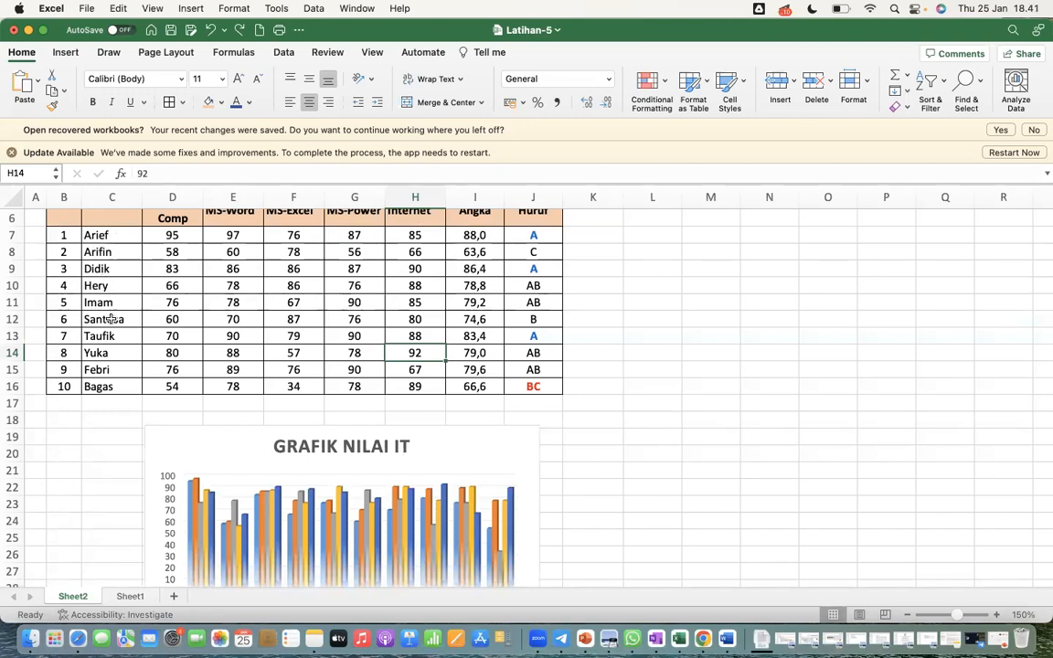
scroll(226, 353, "up", 3)
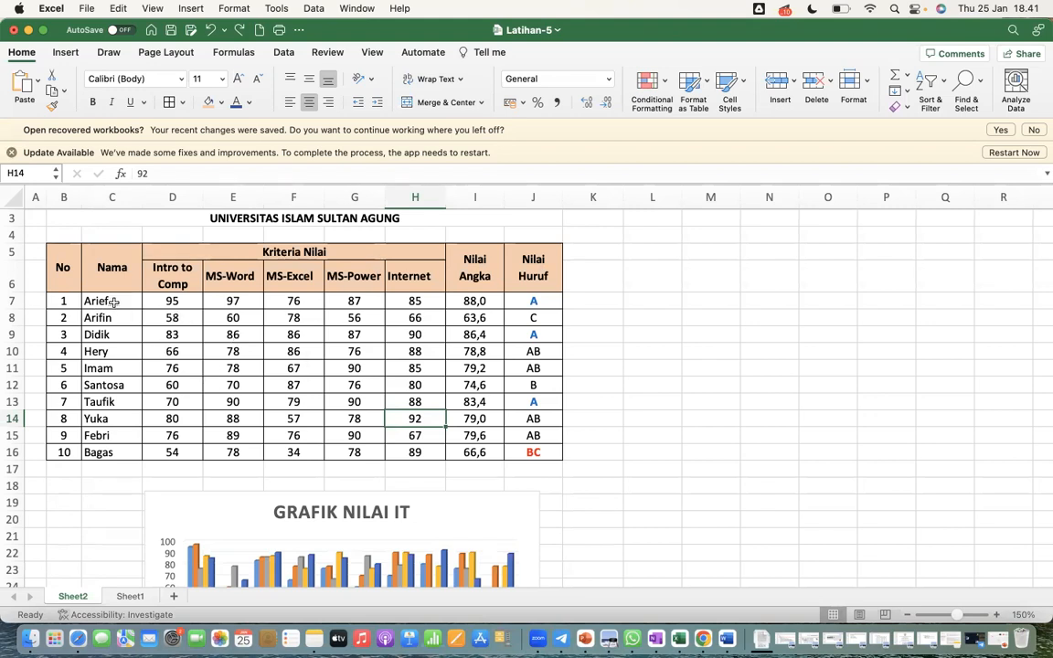
left_click_drag(114, 301, 534, 451)
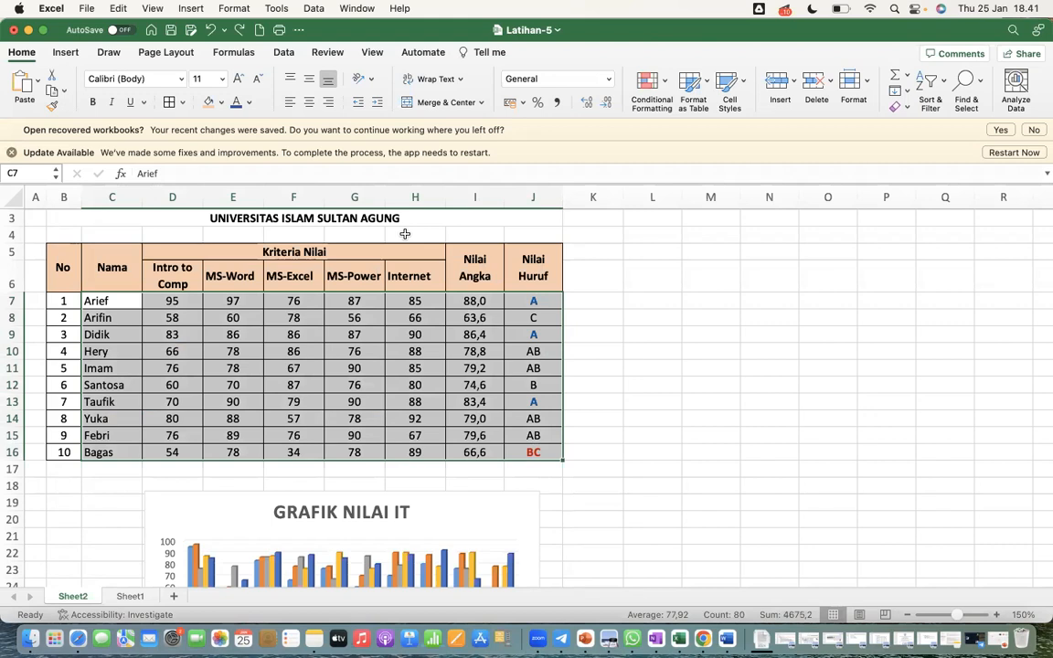
left_click(282, 53)
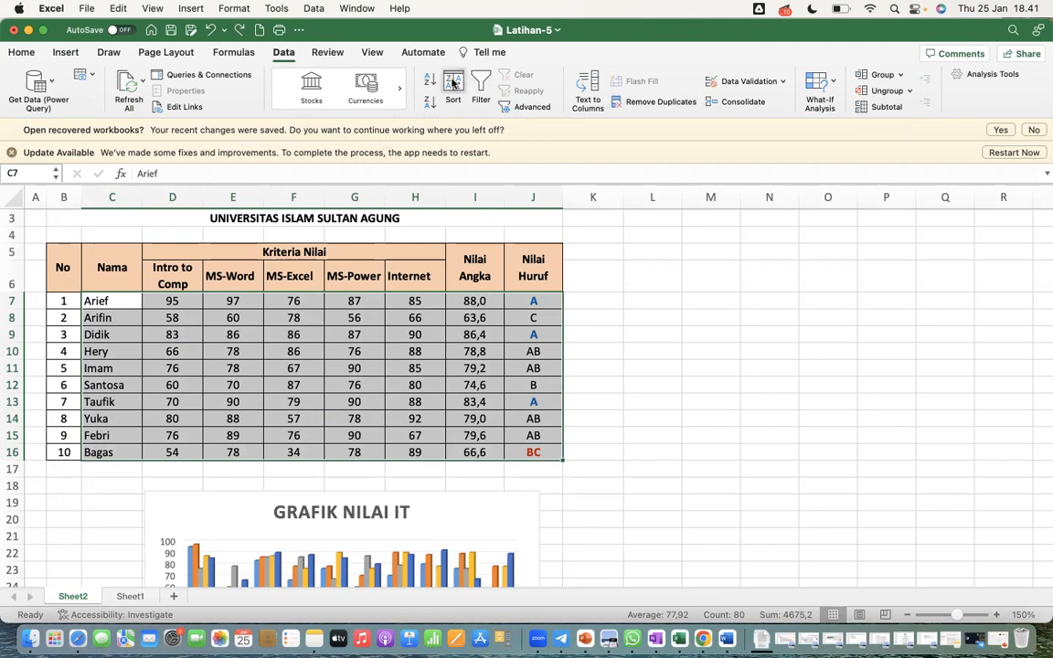
left_click(454, 84)
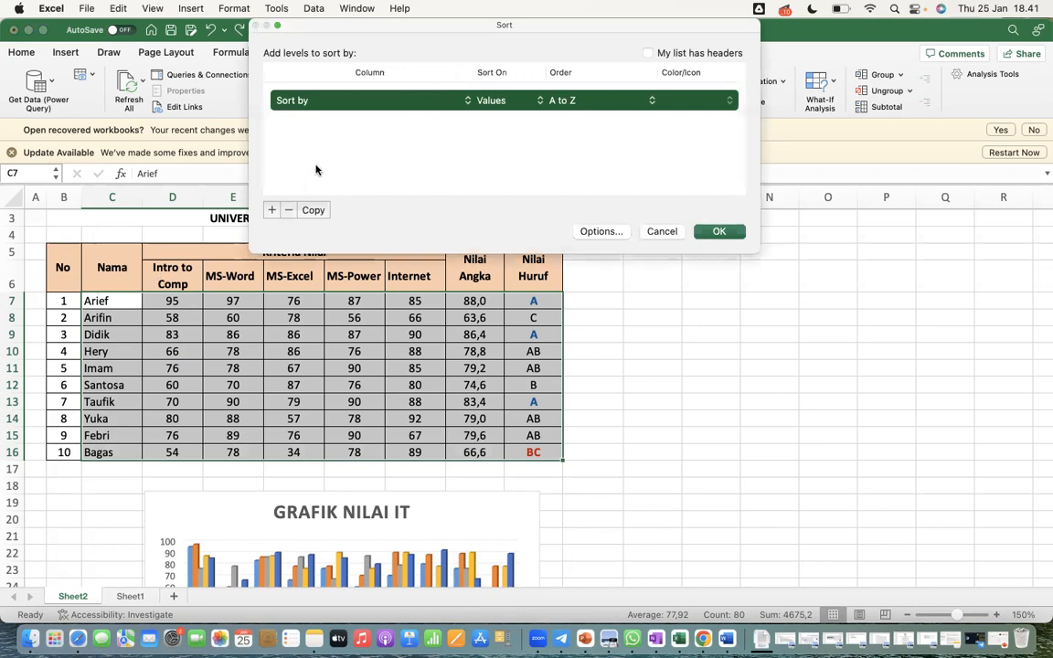
left_click(387, 106)
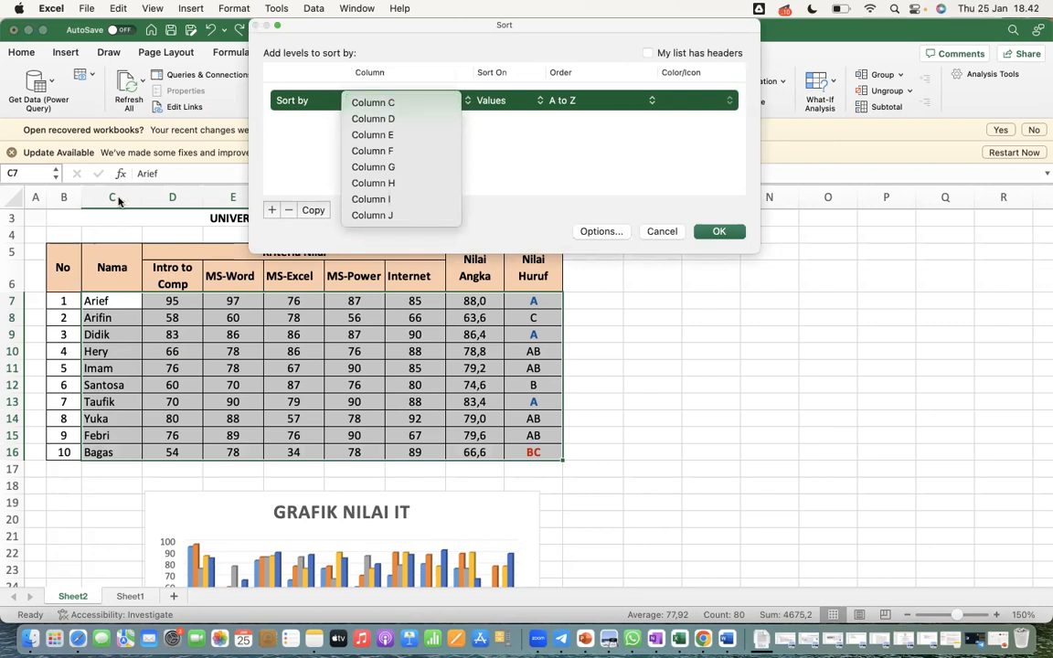
left_click(379, 102)
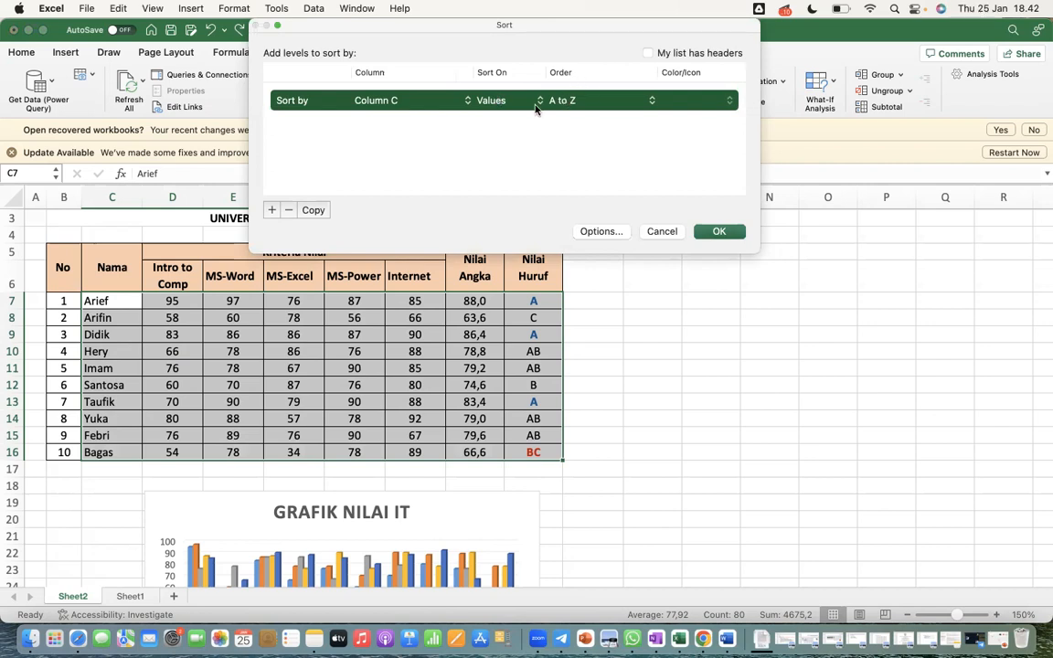
left_click(574, 104)
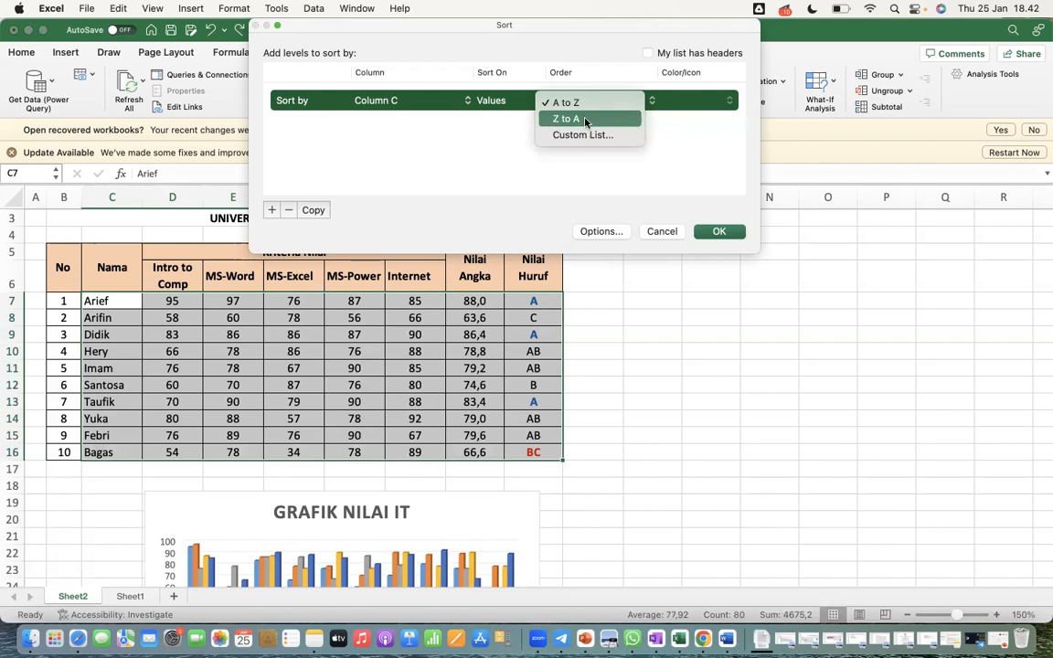
left_click(676, 183)
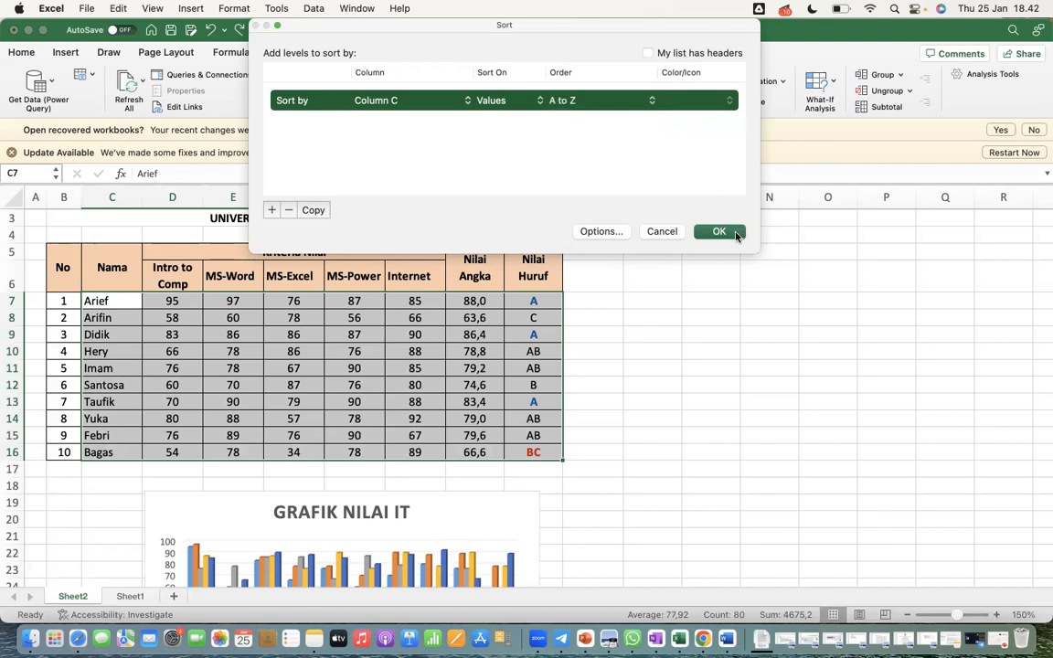
left_click(719, 232)
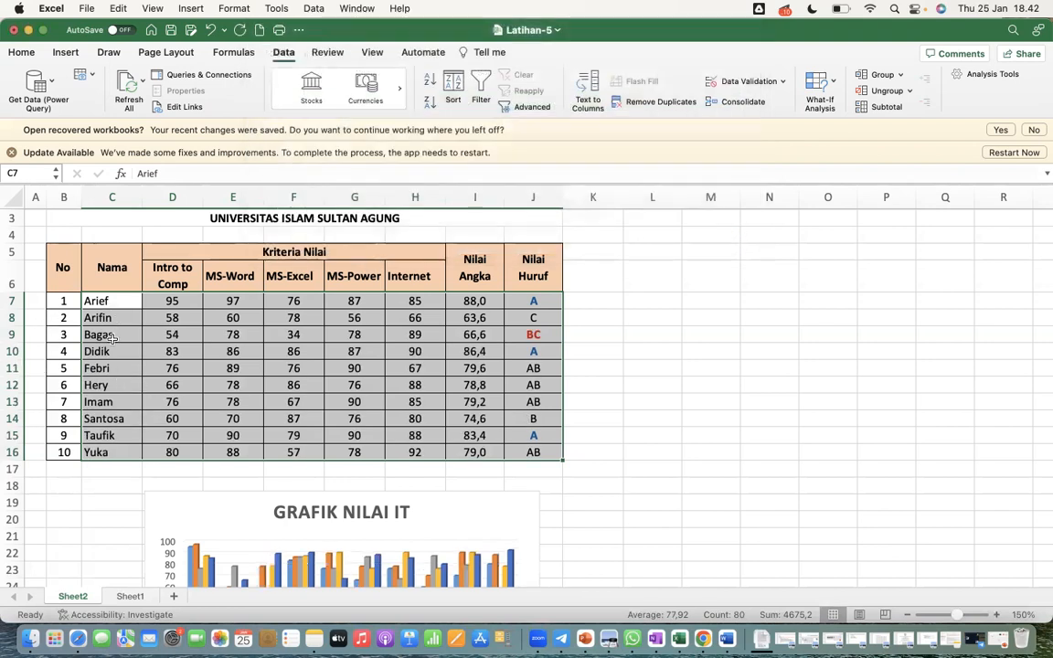
Sort the student rows in C7:J16 by the values of column I in Largest to Smallest order, and deselect the range
scroll(130, 362, "down", 5)
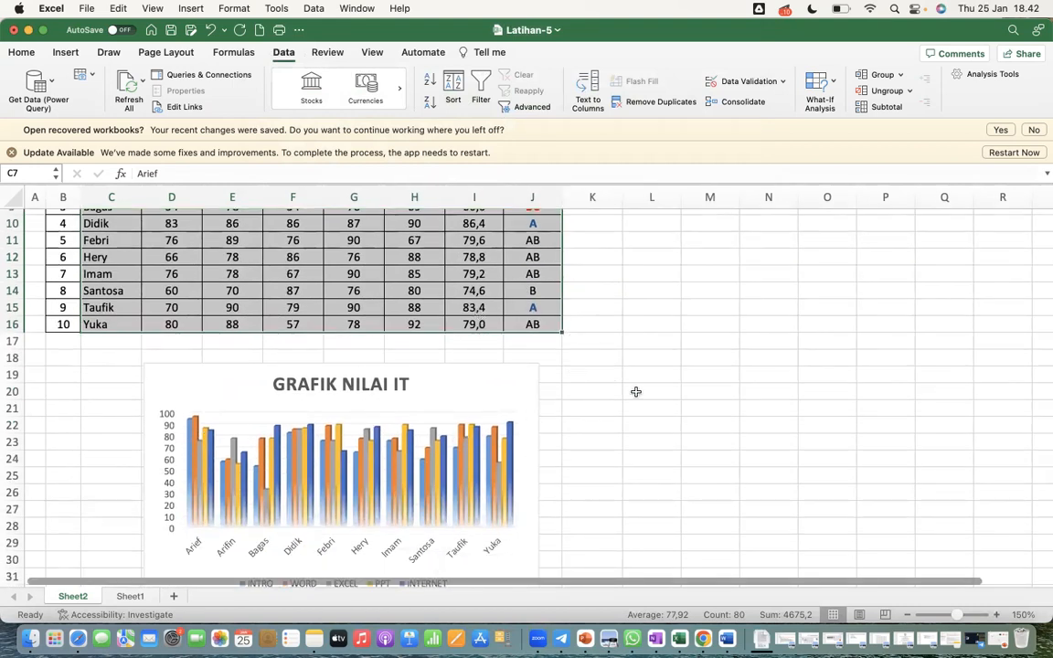
scroll(634, 391, "up", 3)
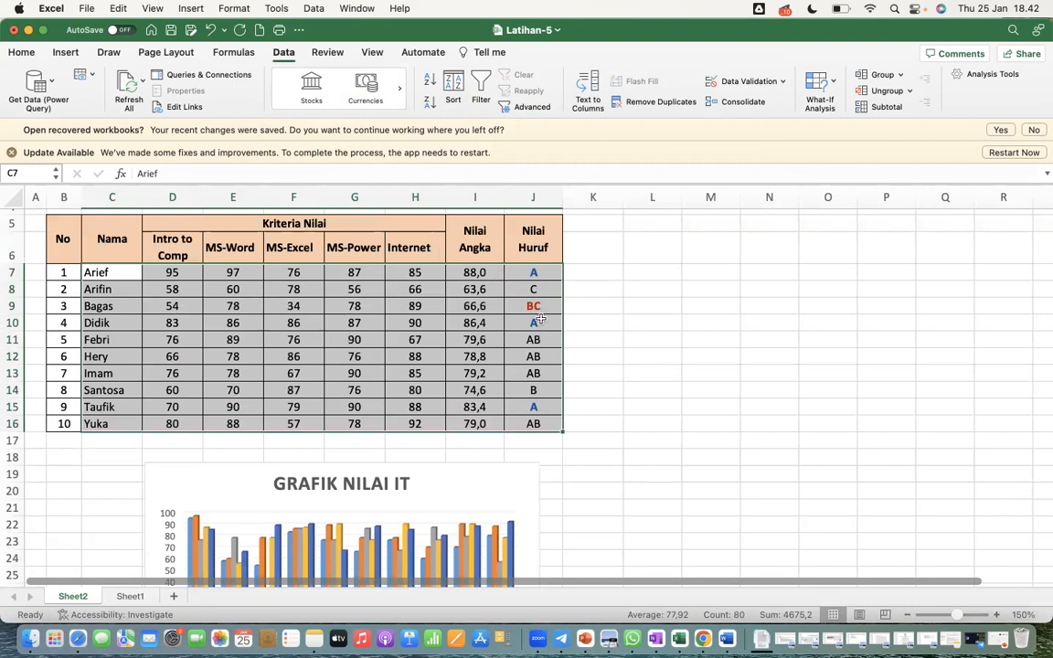
left_click(454, 84)
left_click(410, 100)
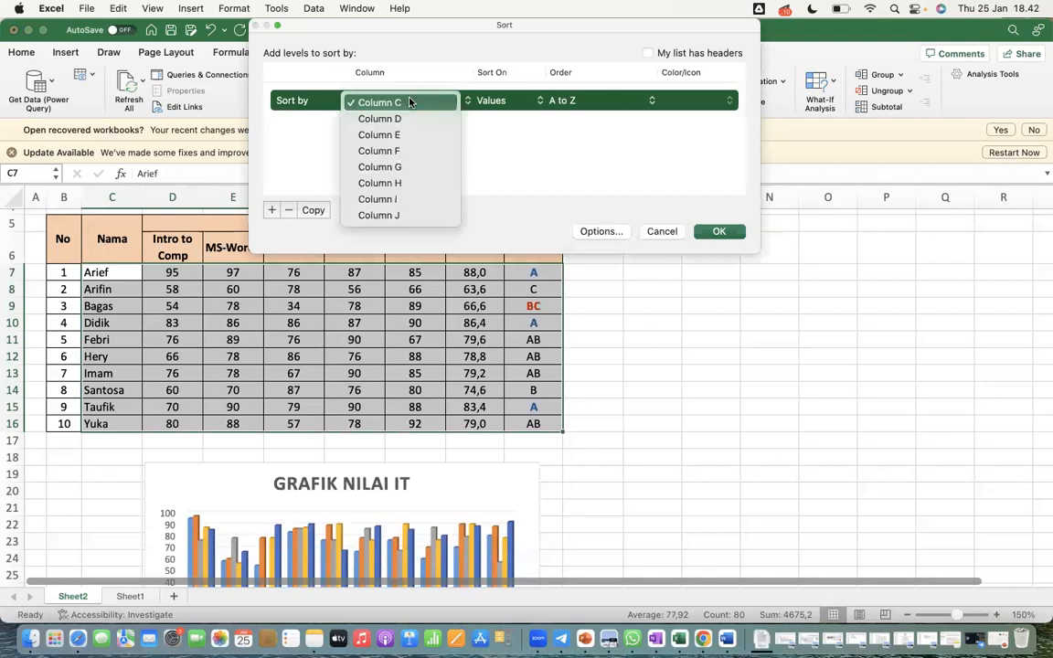
left_click(409, 179)
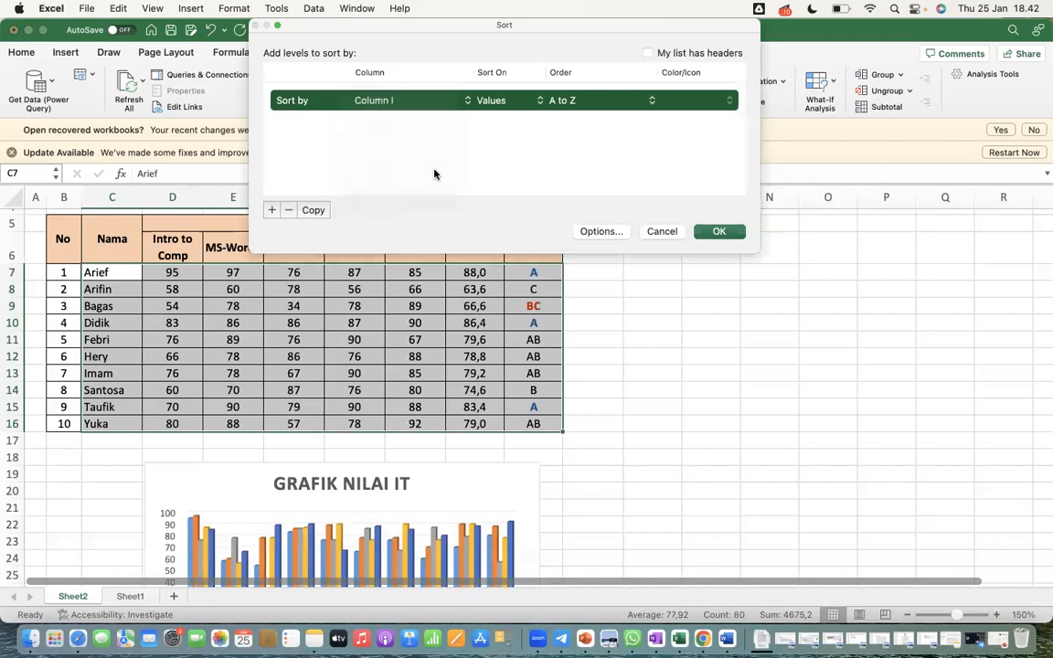
left_click(568, 100)
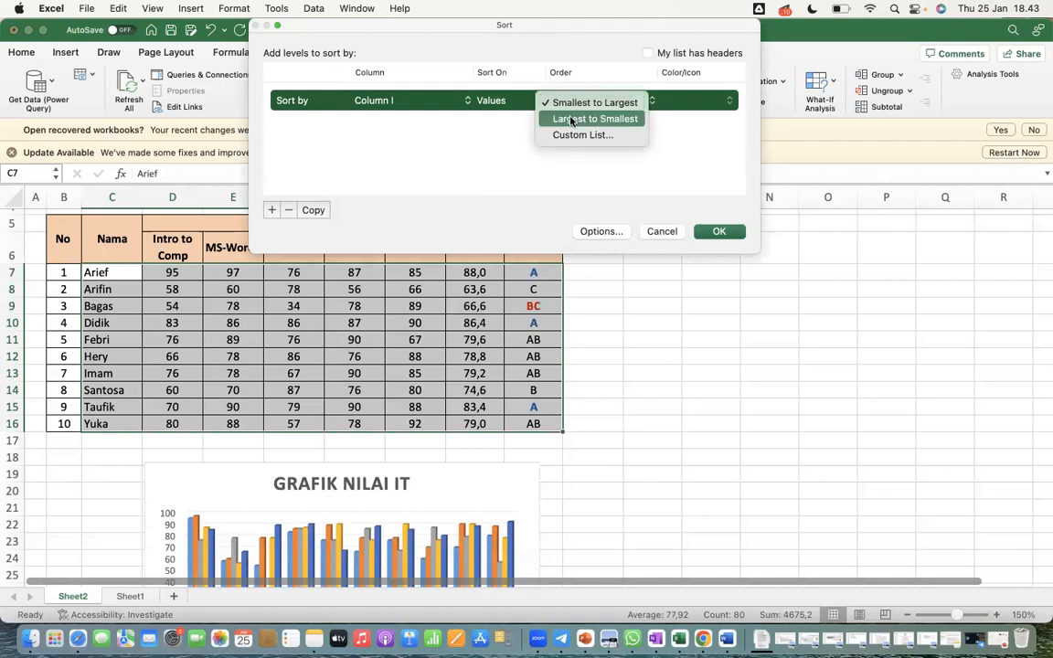
left_click(571, 120)
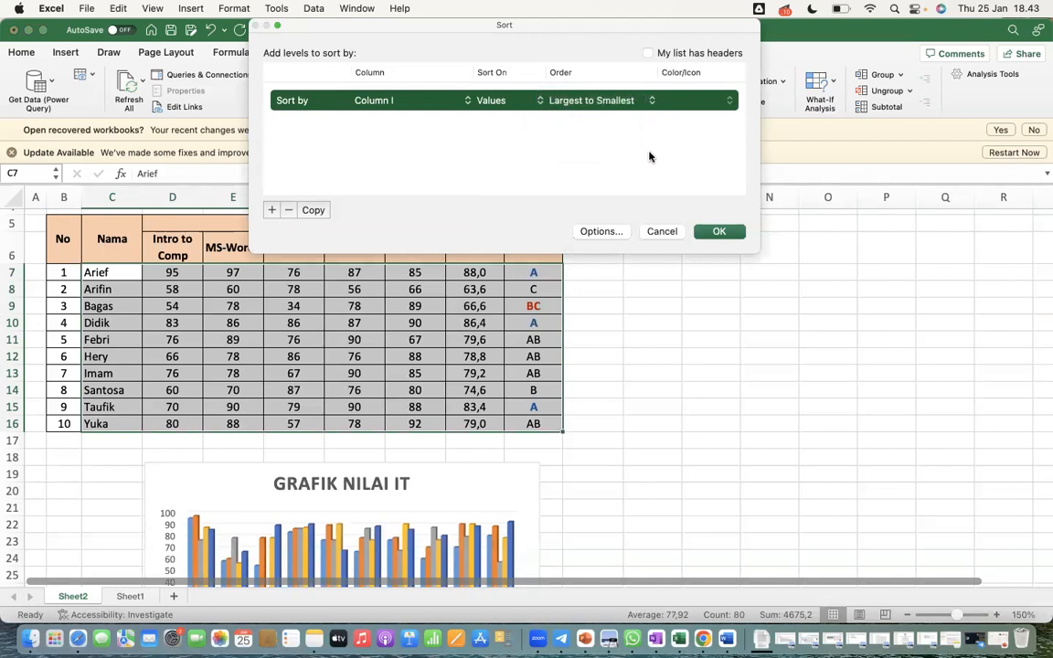
left_click(720, 231)
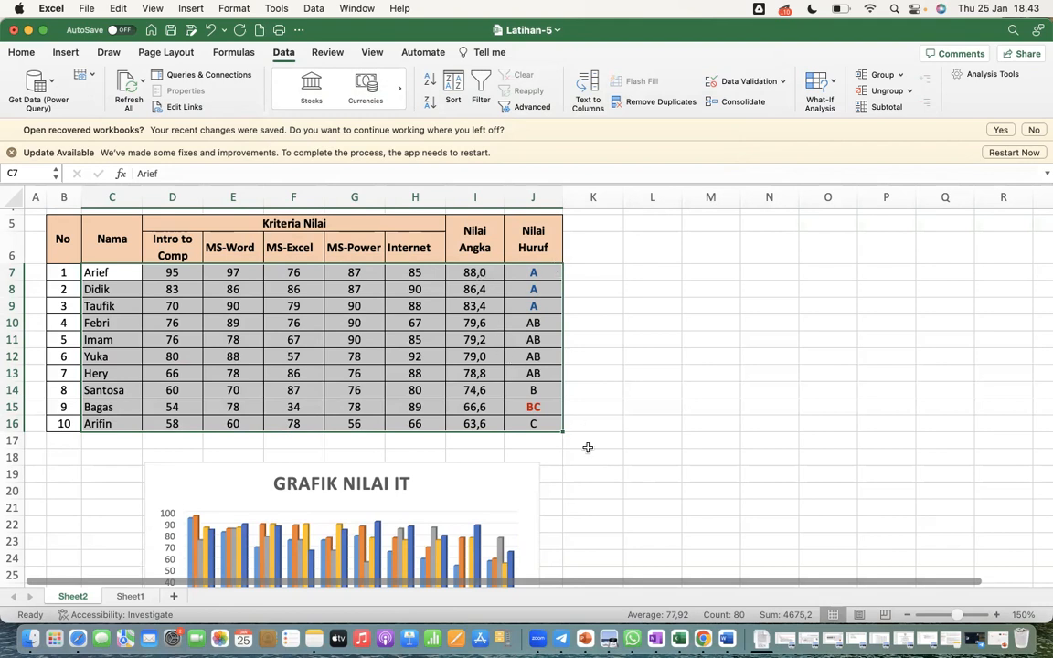
scroll(587, 447, "down", 5)
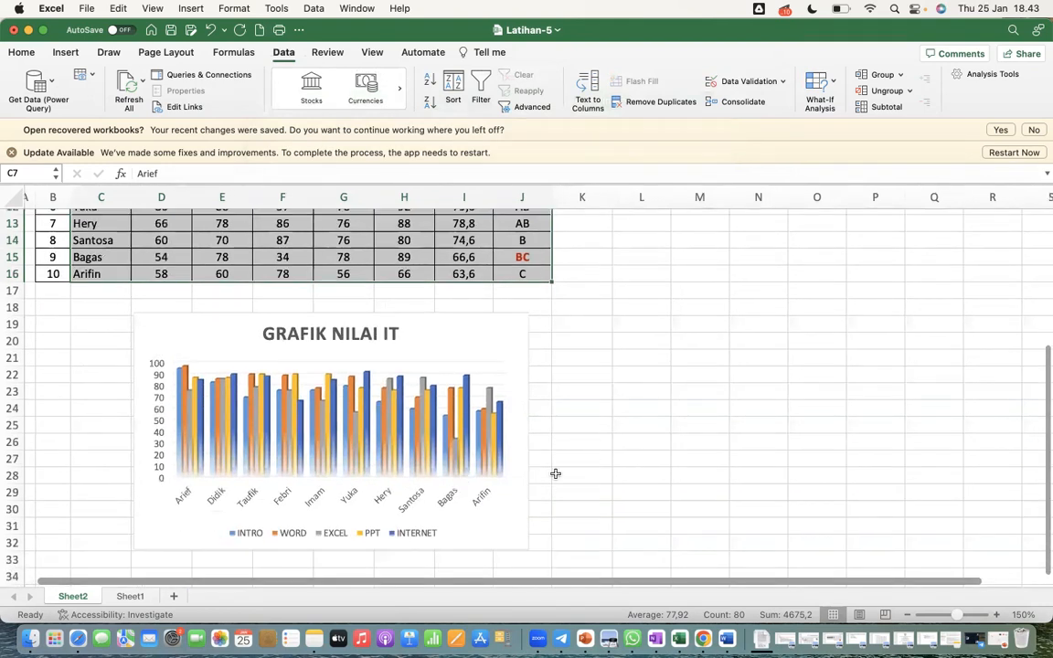
scroll(555, 473, "up", 4)
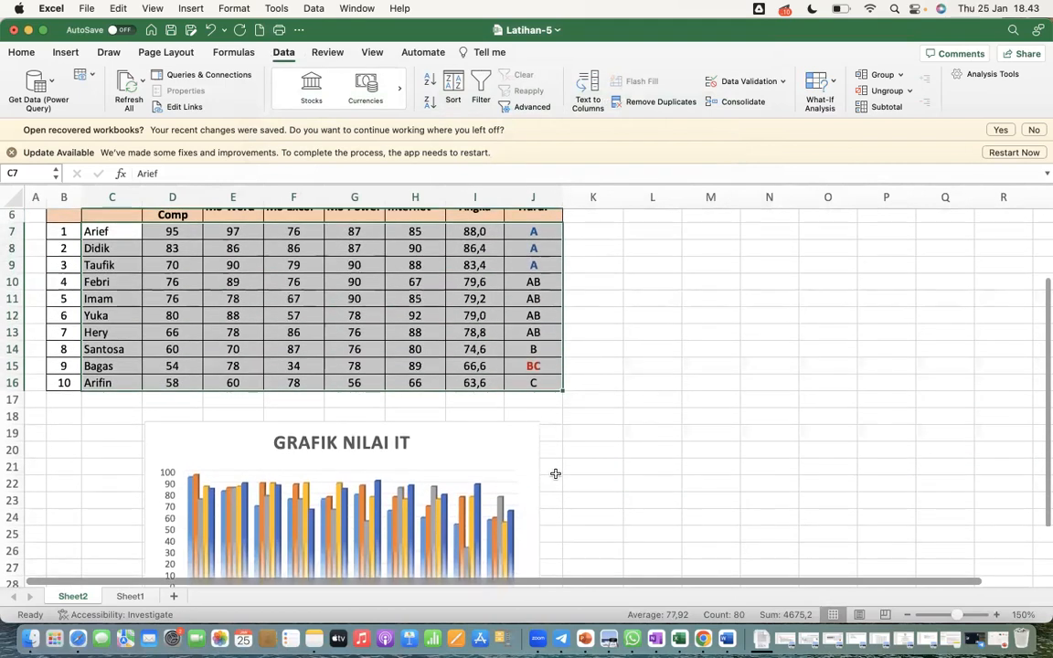
scroll(555, 473, "up", 1)
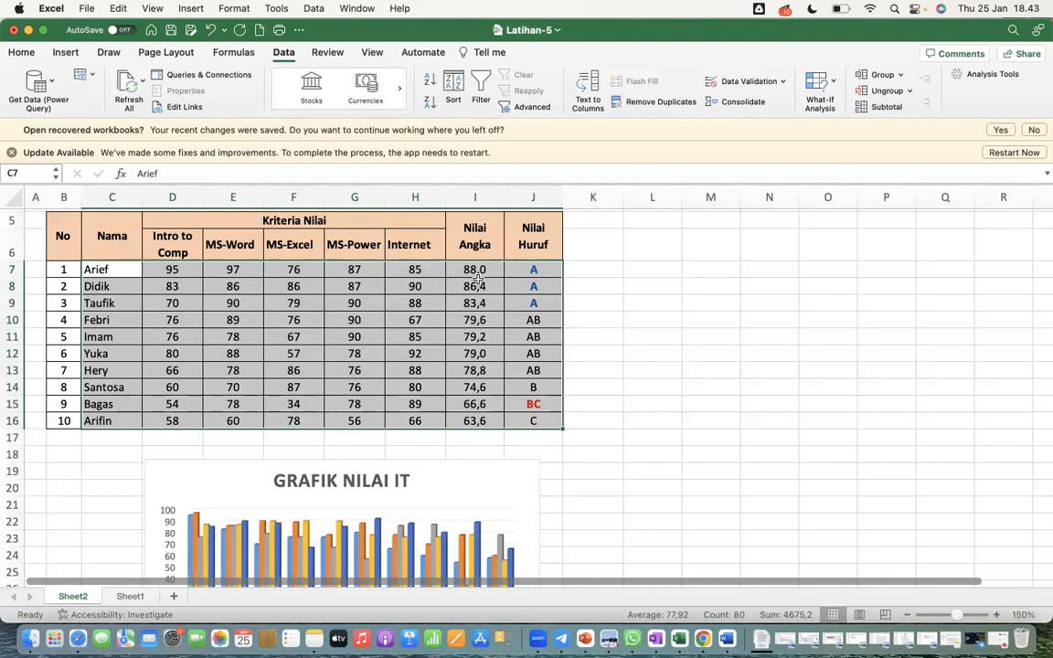
left_click(354, 286)
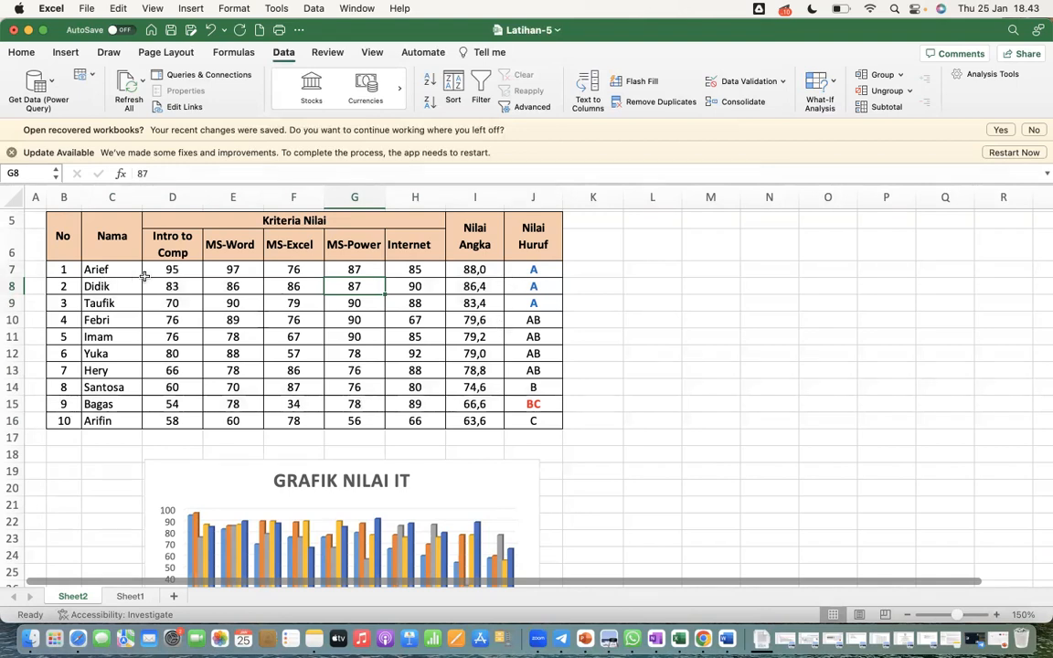
left_click_drag(117, 271, 411, 420)
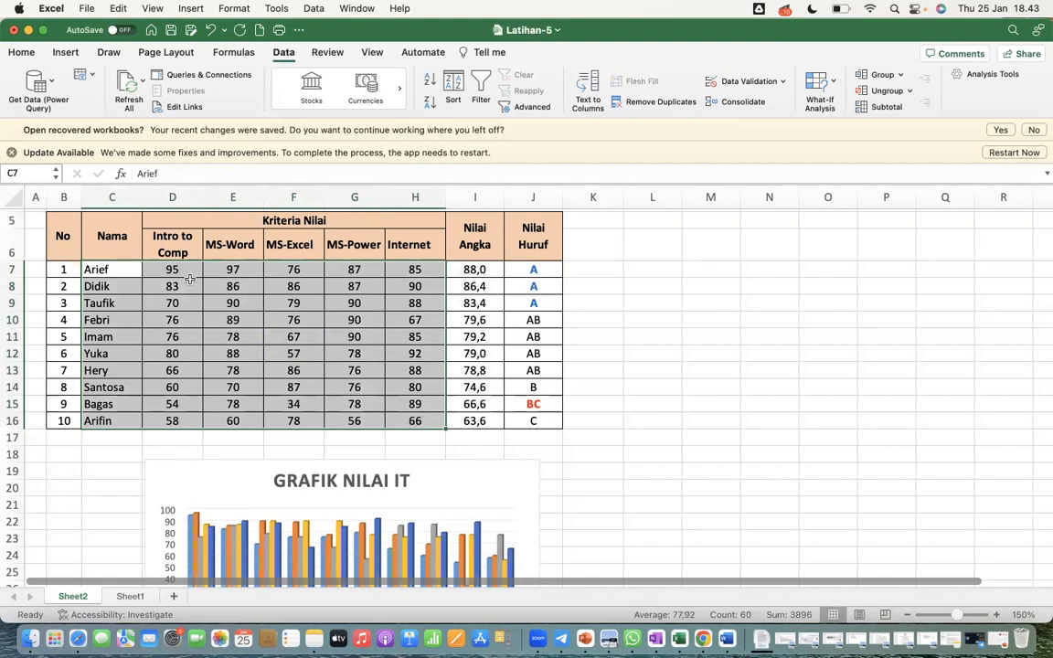
left_click(315, 370)
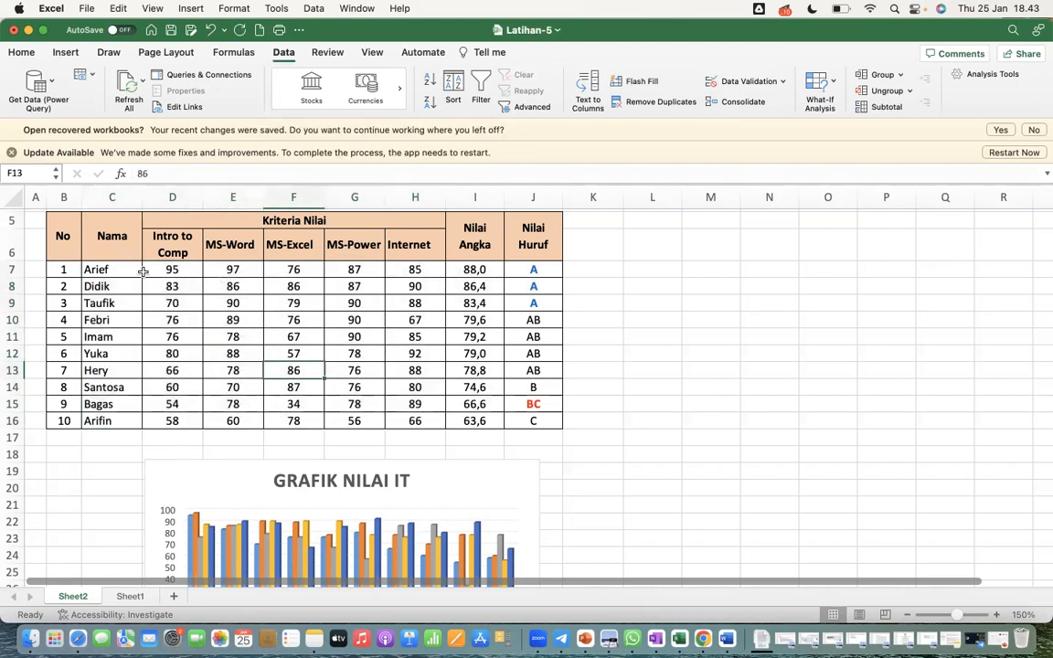
left_click_drag(114, 269, 111, 419)
left_click_drag(490, 265, 475, 420)
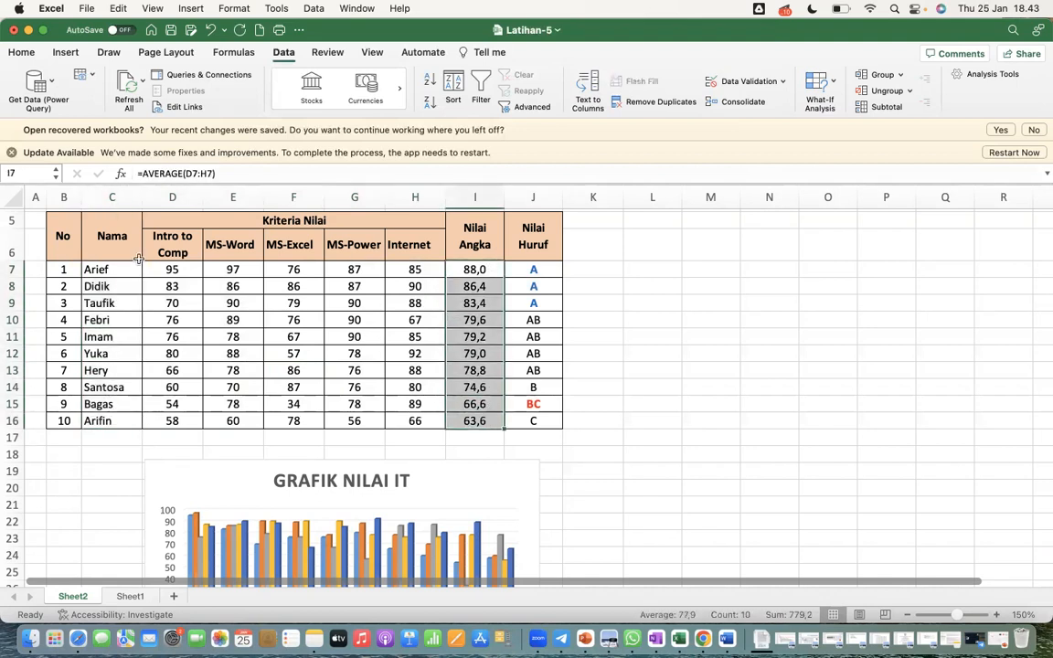
Insert a 3-D Pie chart from the student names in C7:C16 and the Nilai Angka averages in I7:I16
left_click_drag(110, 269, 130, 420)
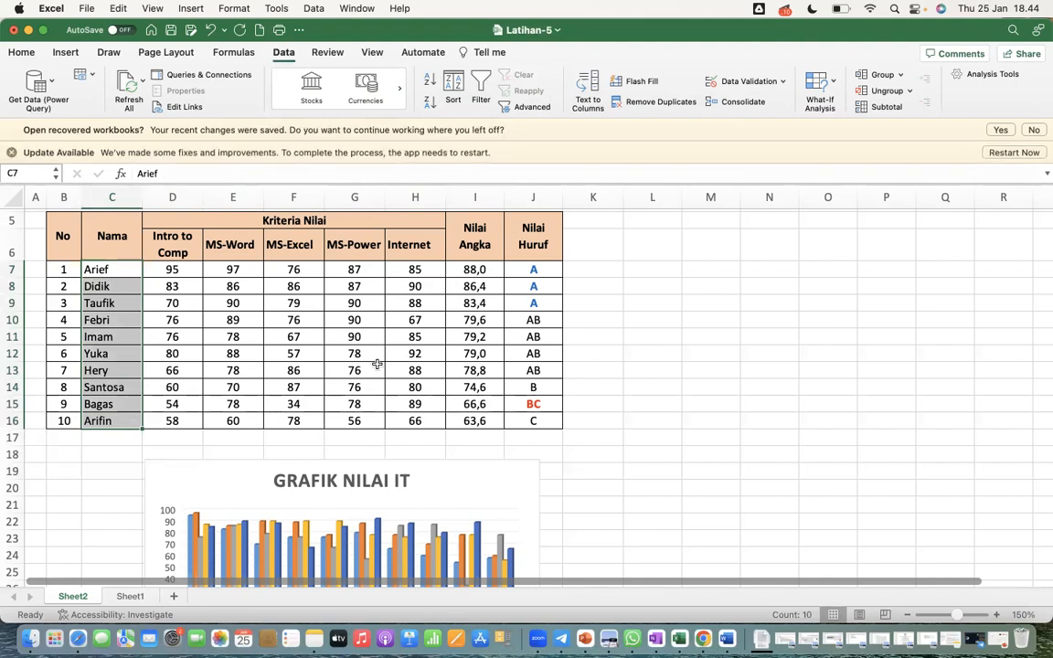
left_click_drag(481, 268, 482, 420)
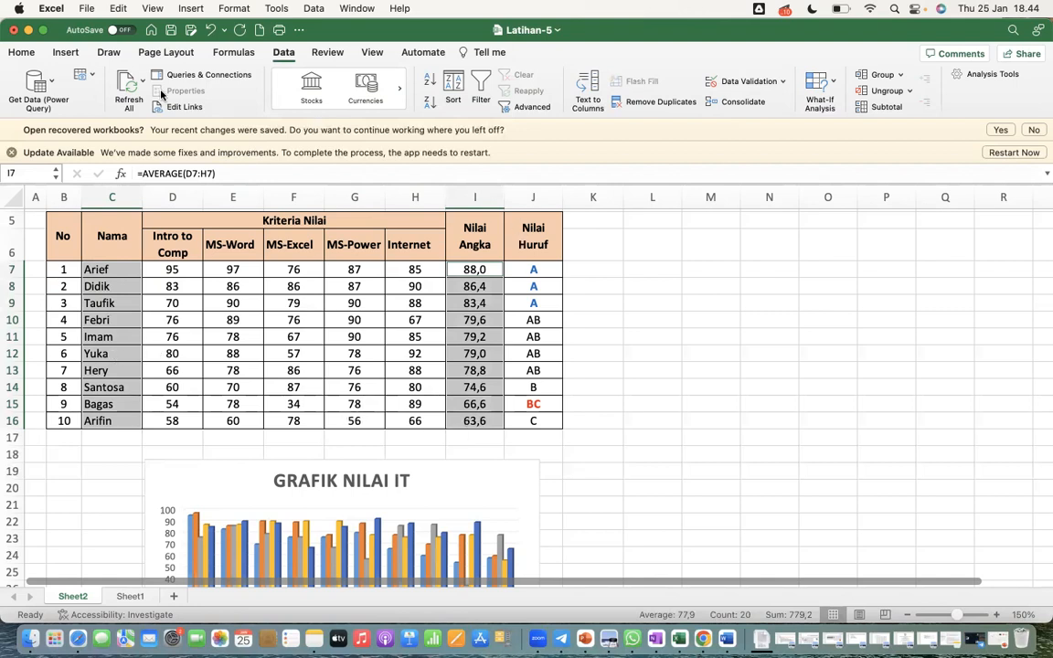
left_click(66, 53)
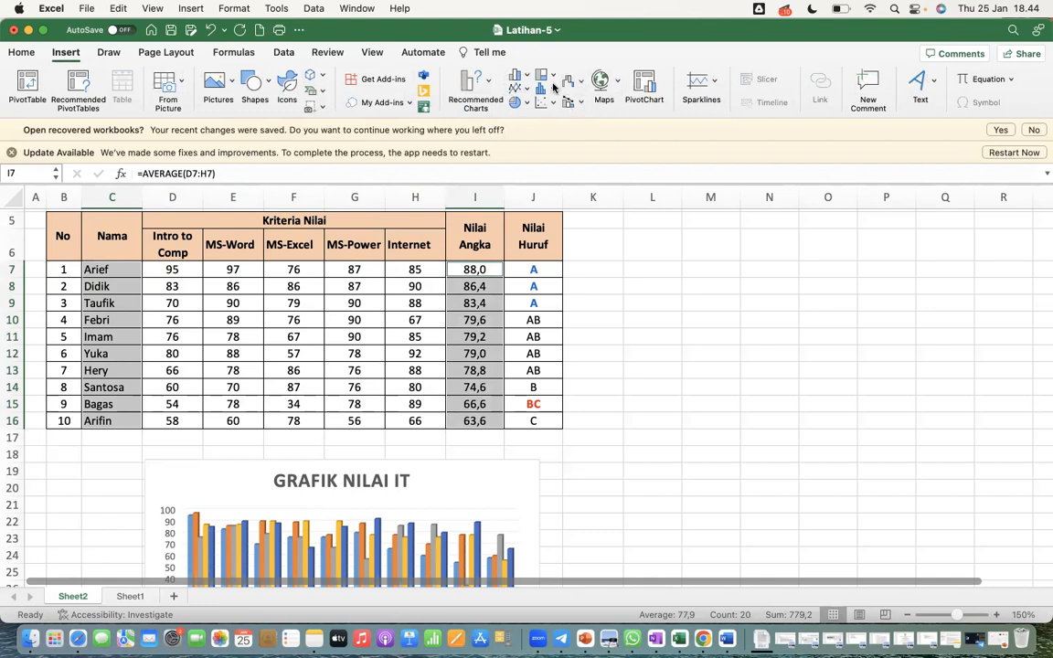
left_click(527, 104)
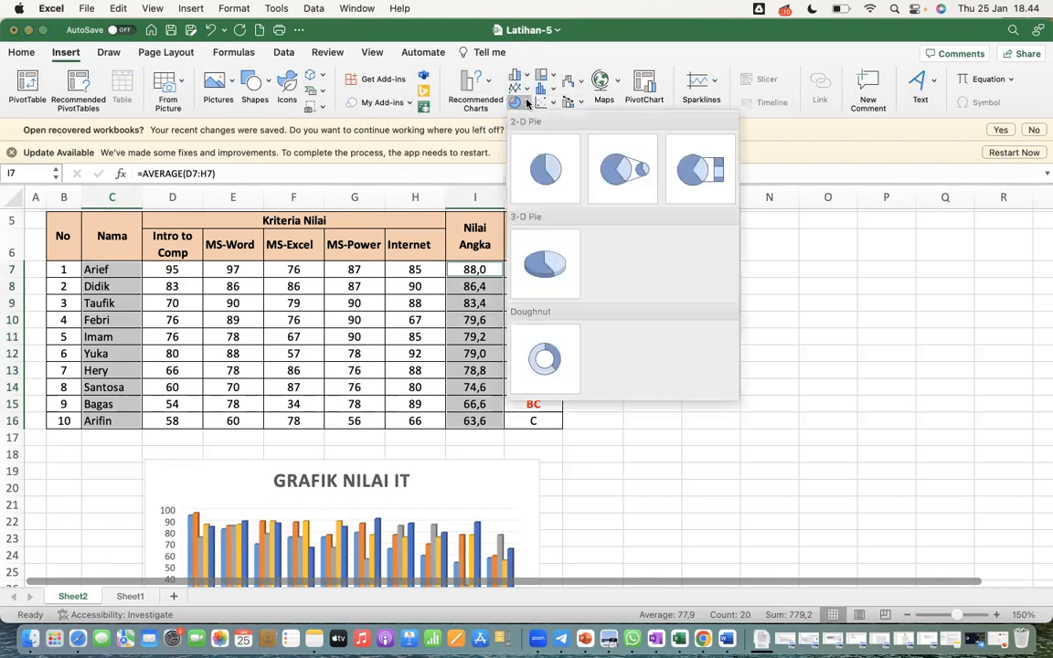
left_click(556, 270)
Move the pie chart below the table beside the GRAFIK NILAI IT chart, undo the accidental plot area shift, and deselect the chart
left_click_drag(338, 265, 489, 316)
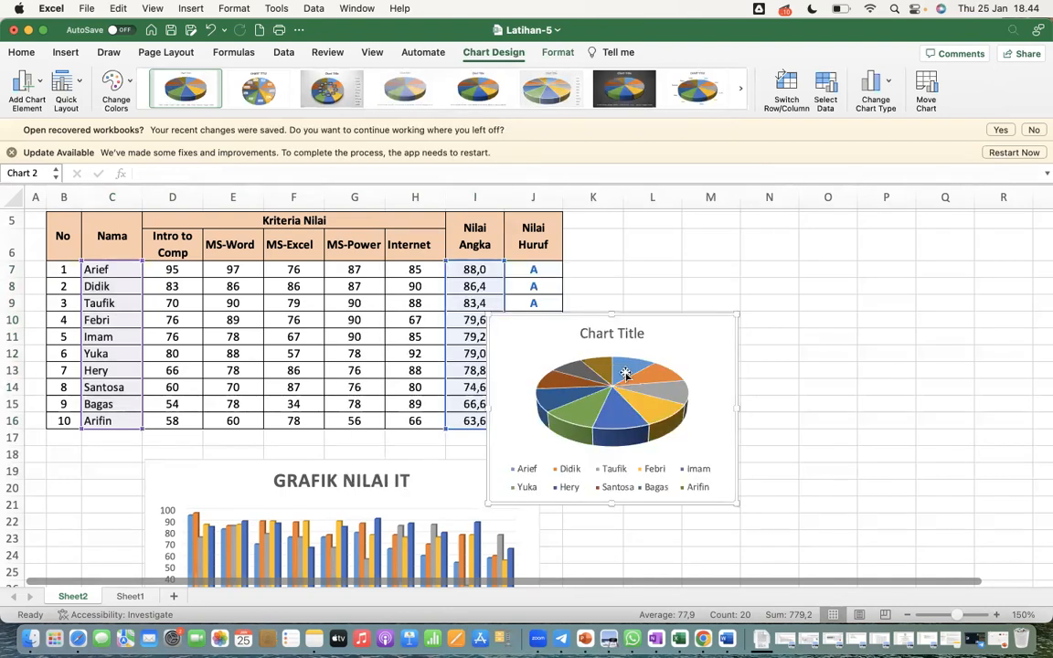
left_click_drag(649, 353, 841, 463)
scroll(777, 379, "down", 5)
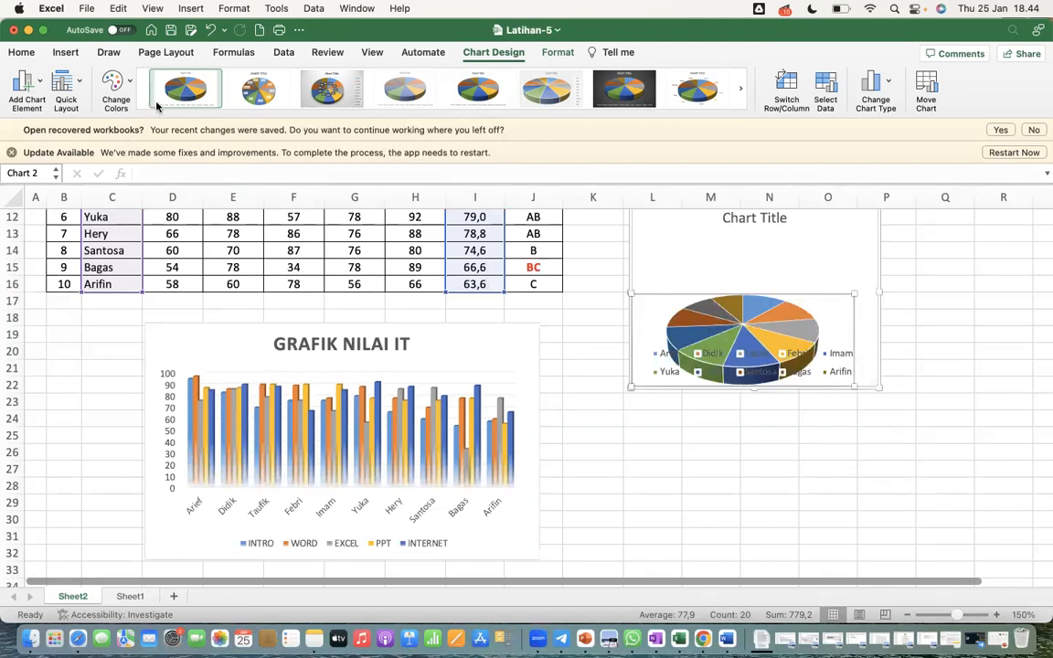
left_click(208, 30)
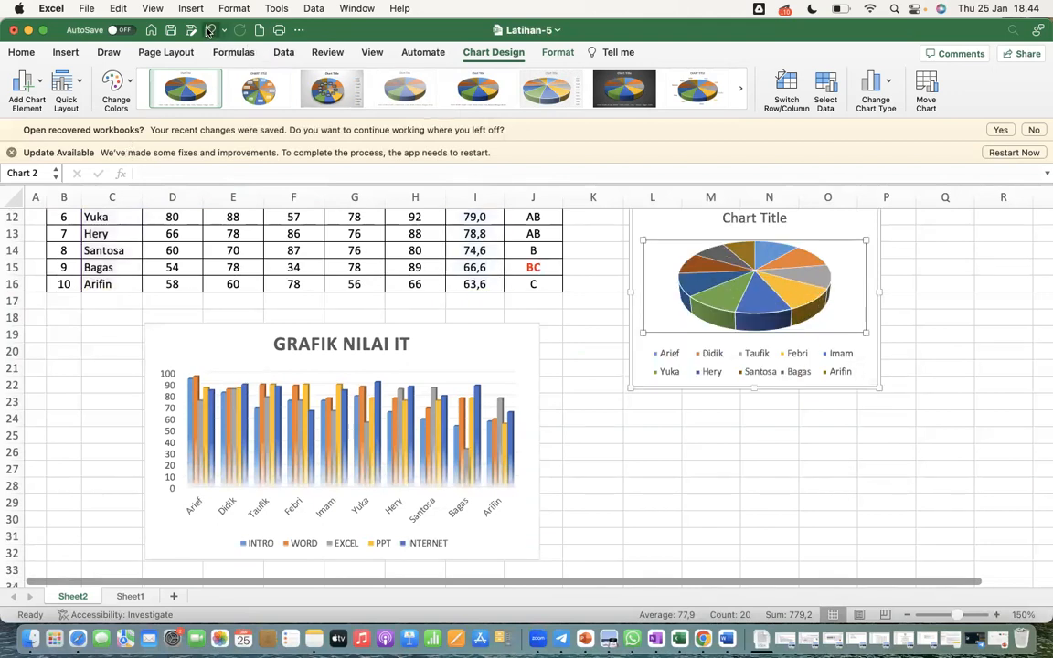
left_click_drag(864, 374, 789, 505)
left_click(951, 434)
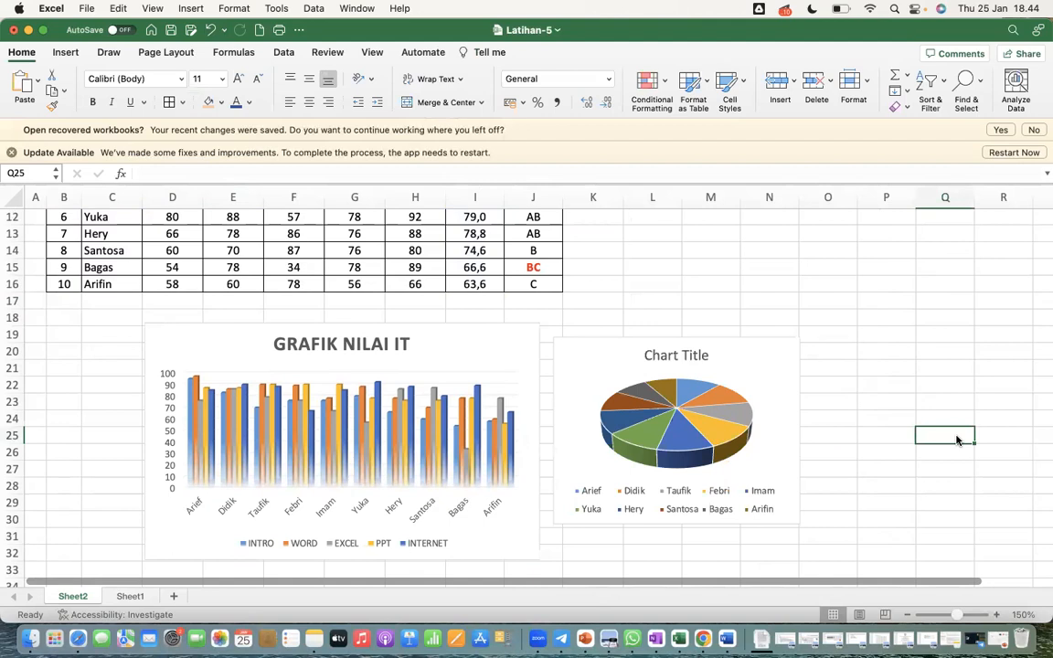
Check the finished table and both charts, and save the Latihan-5 workbook
scroll(684, 269, "up", 3)
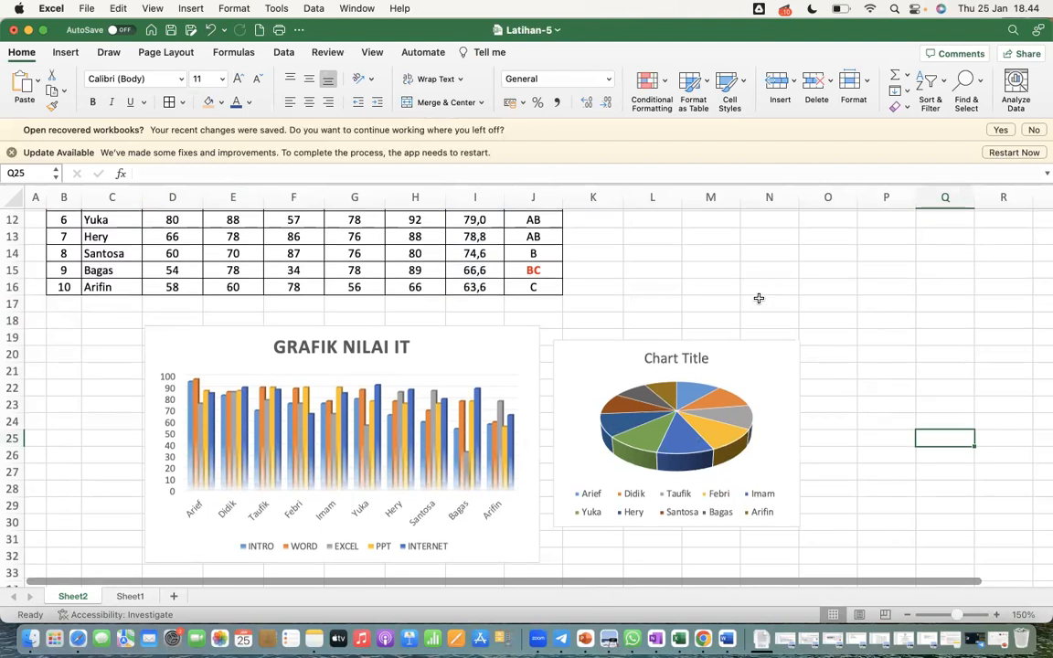
scroll(758, 298, "up", 3)
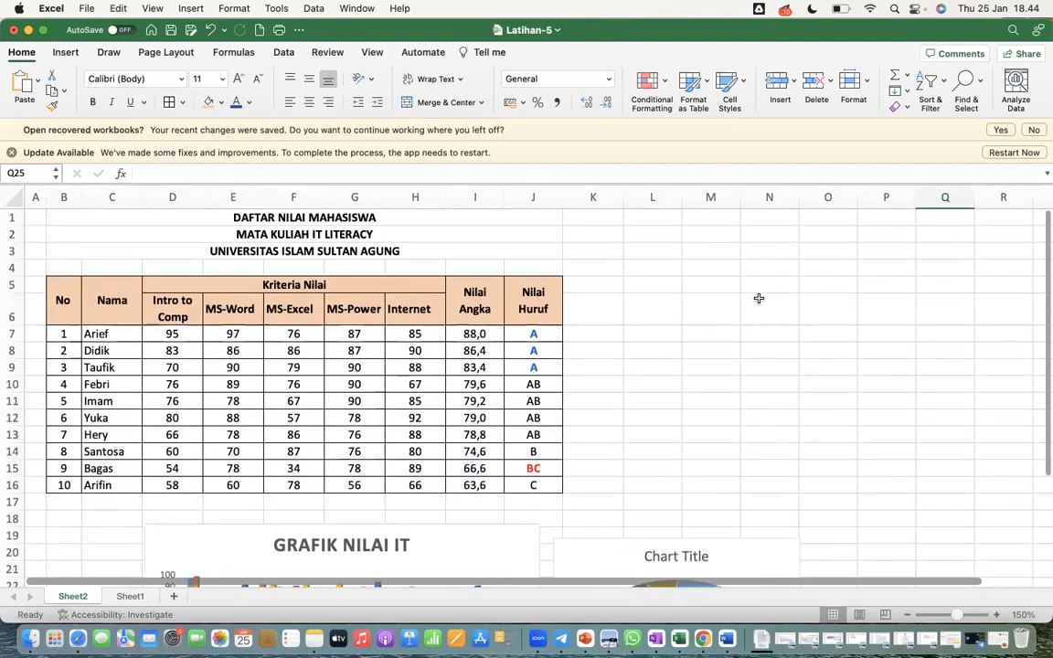
scroll(758, 298, "down", 5)
scroll(758, 298, "down", 4)
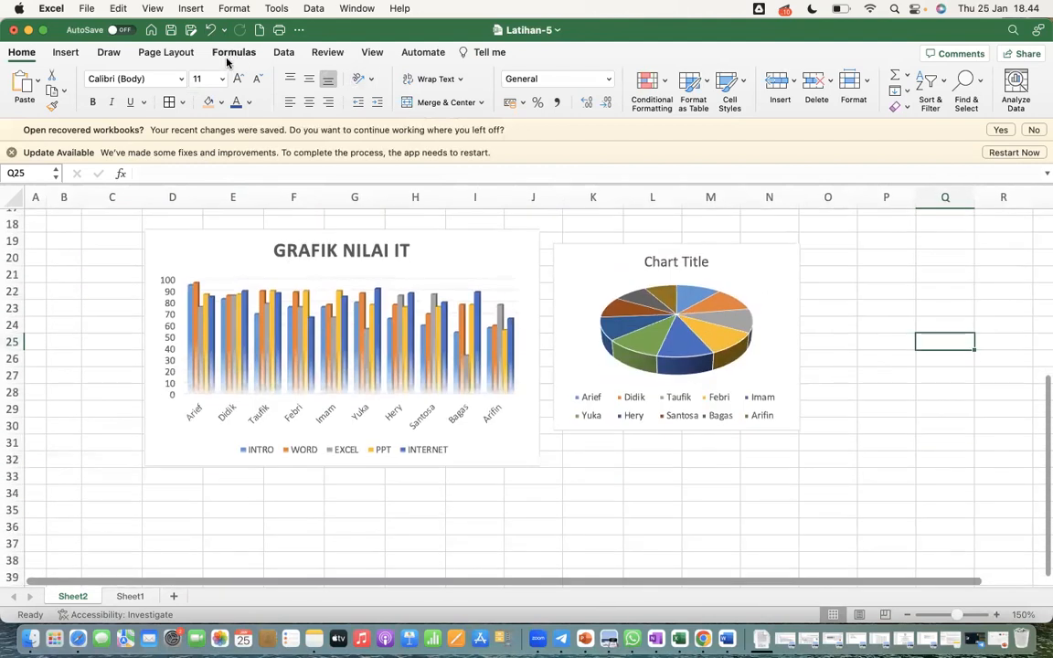
left_click(168, 33)
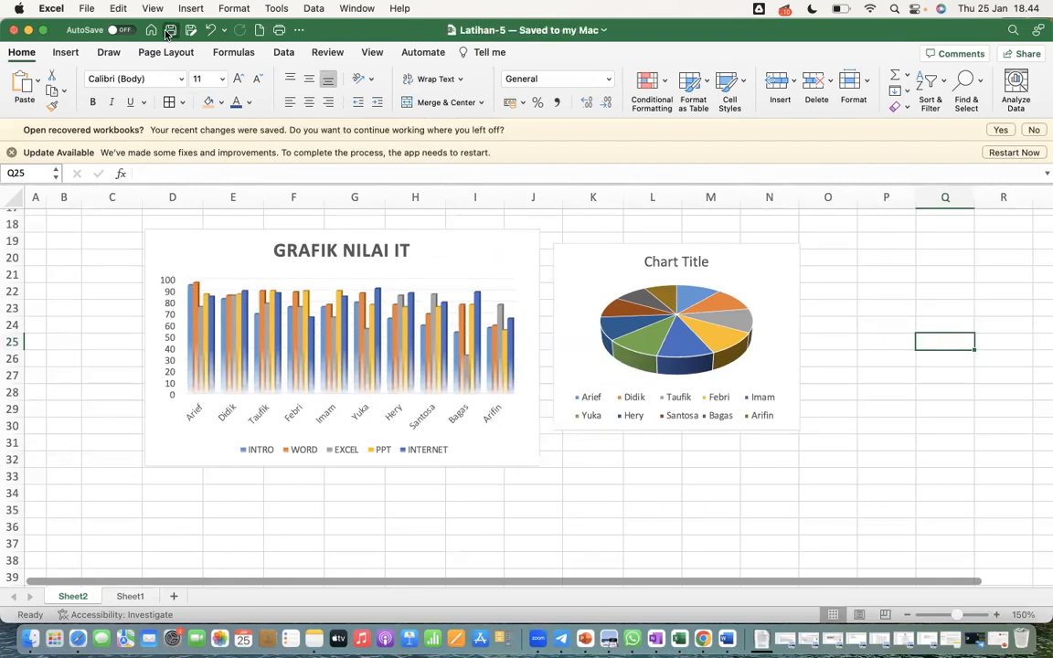